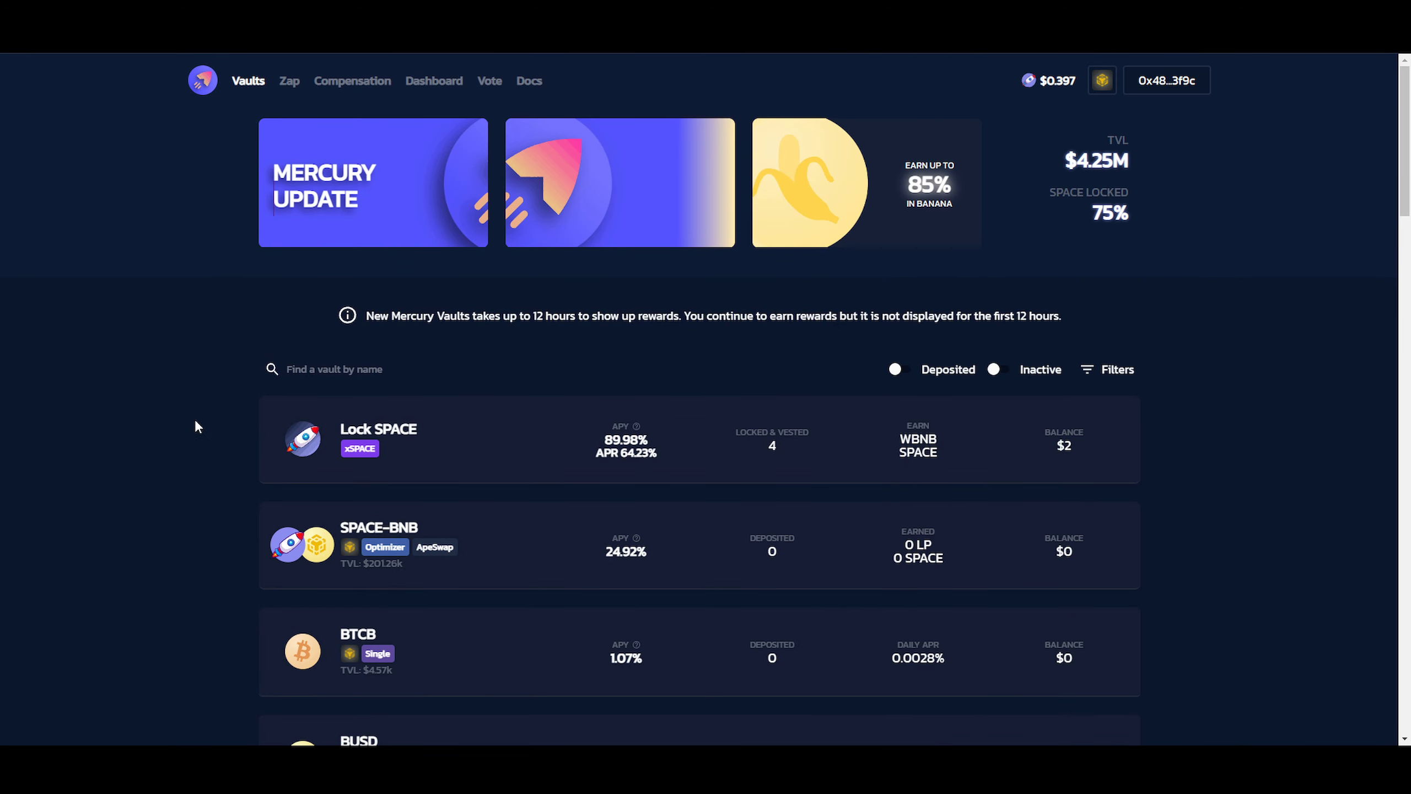
Open the Dashboard to see the BANANA-BNB vault holding worth $480.24 and 4.43 SPACE vested
{"action": "left_click", "coordinate": [408, 81]}
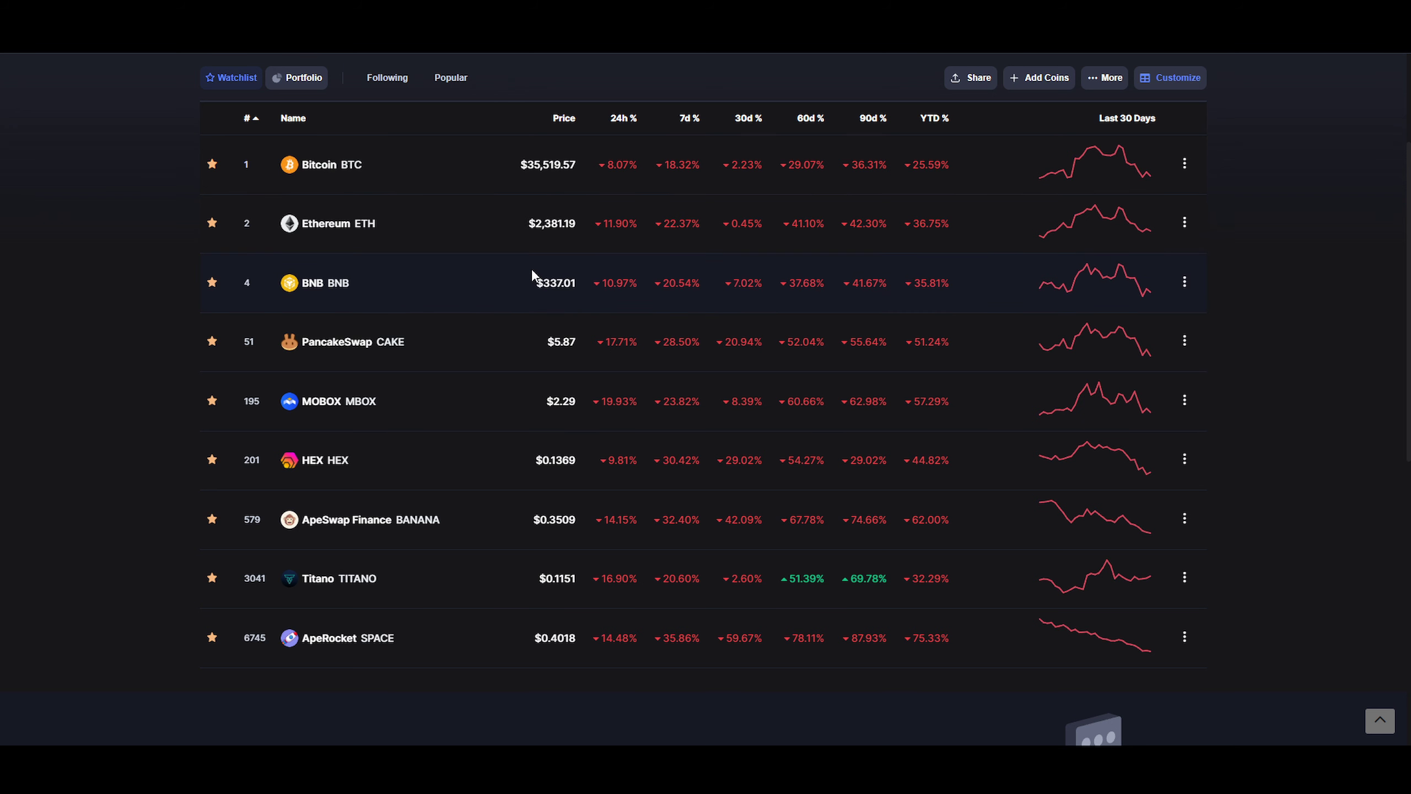
{"action": "scroll", "coordinate": [531, 270], "scroll_direction": "up", "scroll_amount": 3}
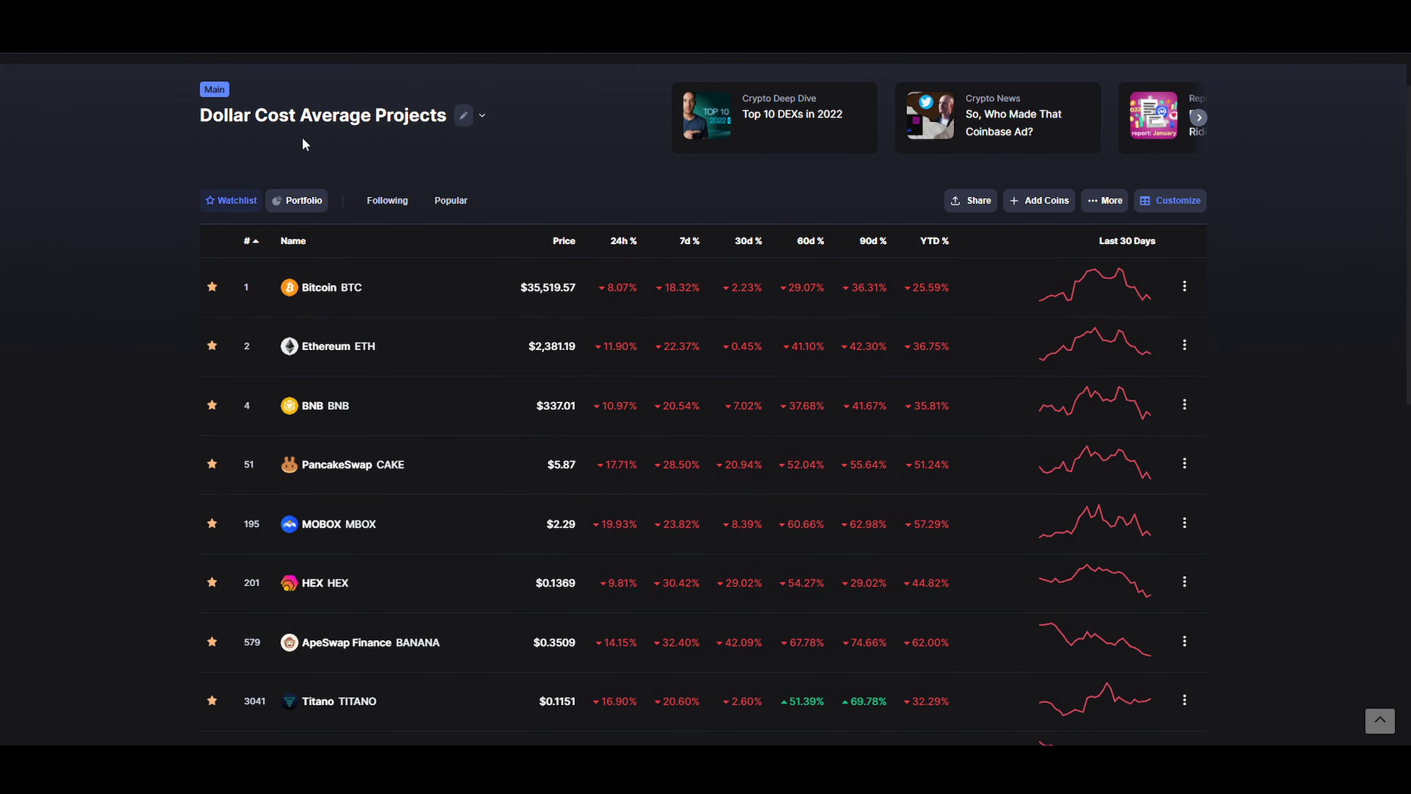
{"action": "scroll", "coordinate": [304, 196], "scroll_direction": "up", "scroll_amount": 1}
{"action": "mouse_move", "coordinate": [381, 106]}
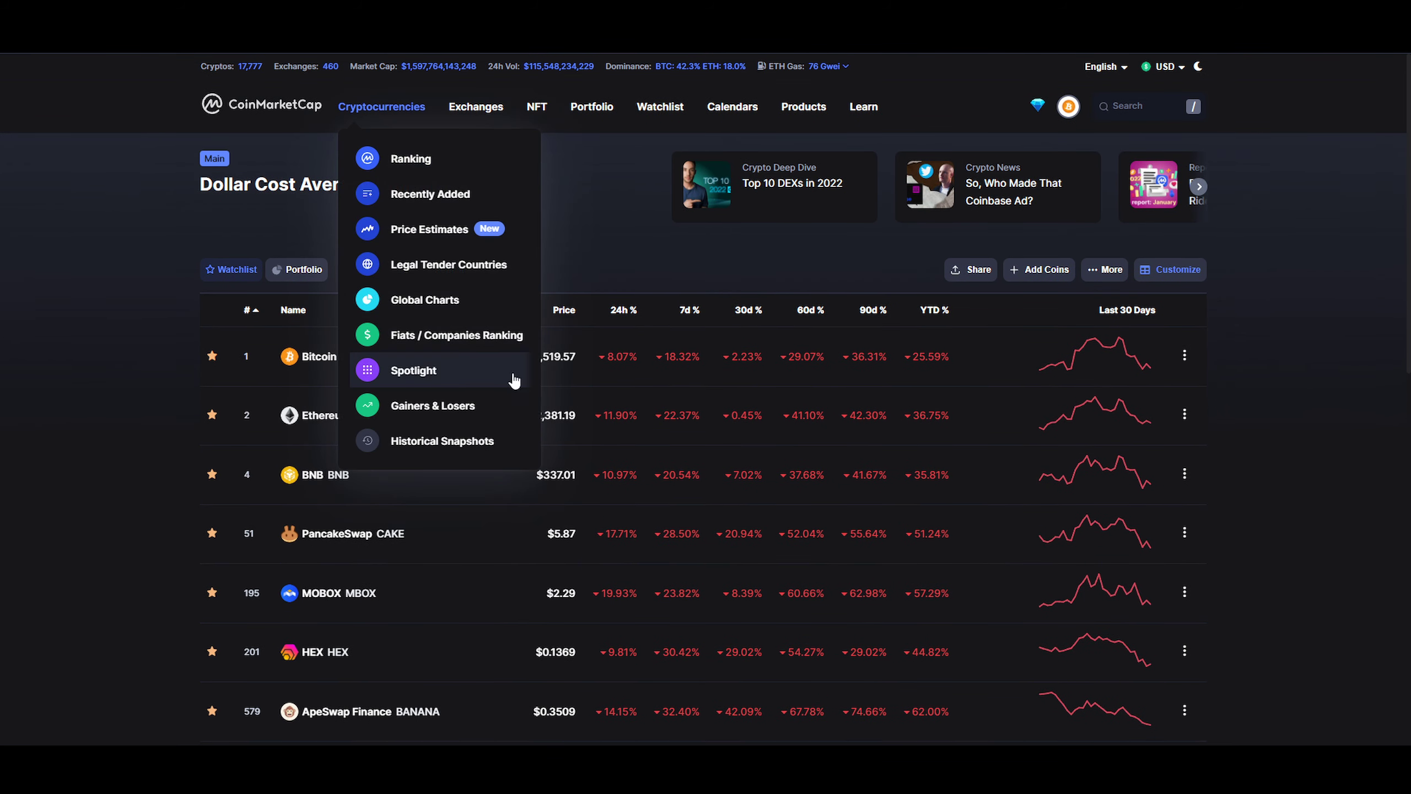
{"action": "scroll", "coordinate": [524, 486], "scroll_direction": "down", "scroll_amount": 5}
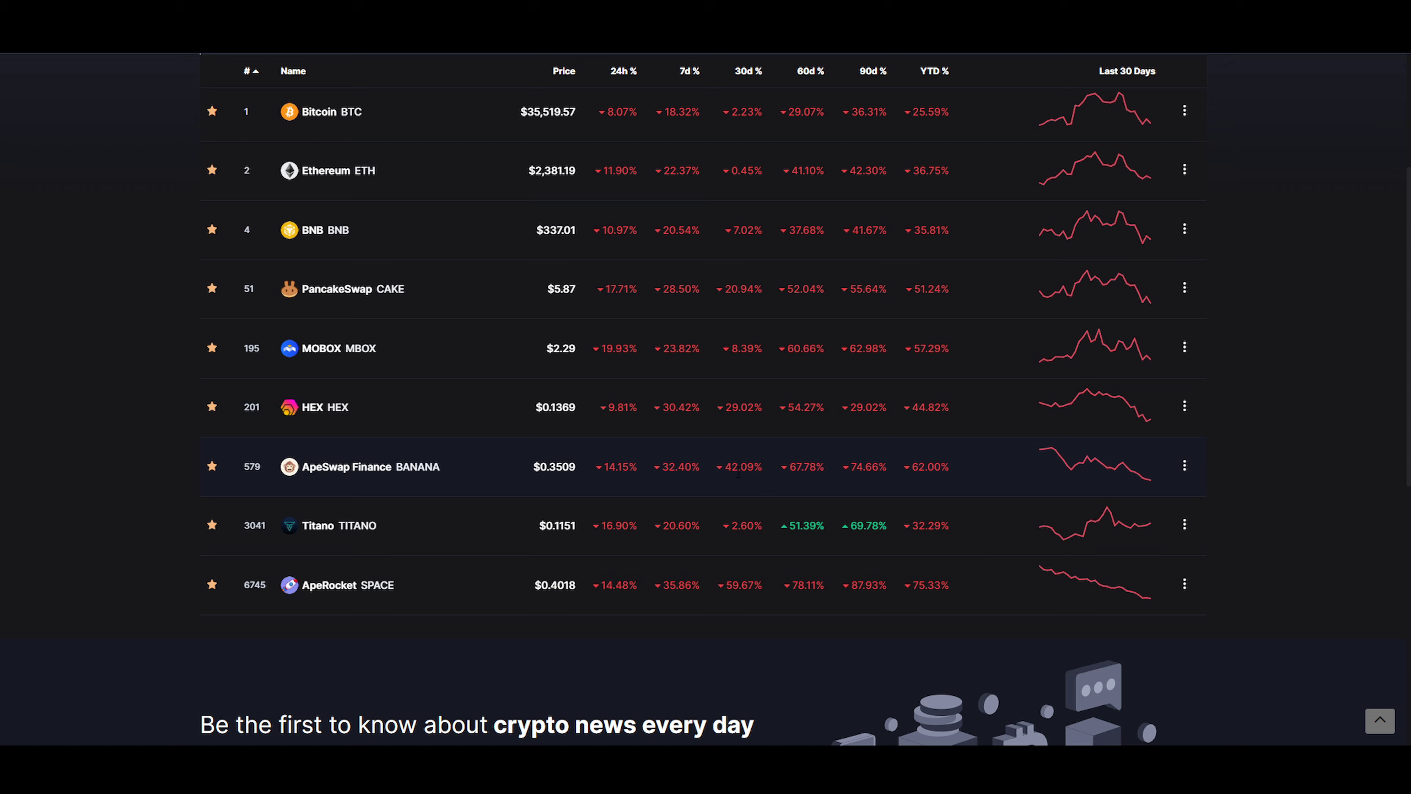
{"action": "double_click", "coordinate": [800, 467]}
{"action": "left_click", "coordinate": [803, 466]}
{"action": "left_click_drag", "start_coordinate": [880, 469], "coordinate": [850, 469]}
{"action": "left_click", "coordinate": [859, 475]}
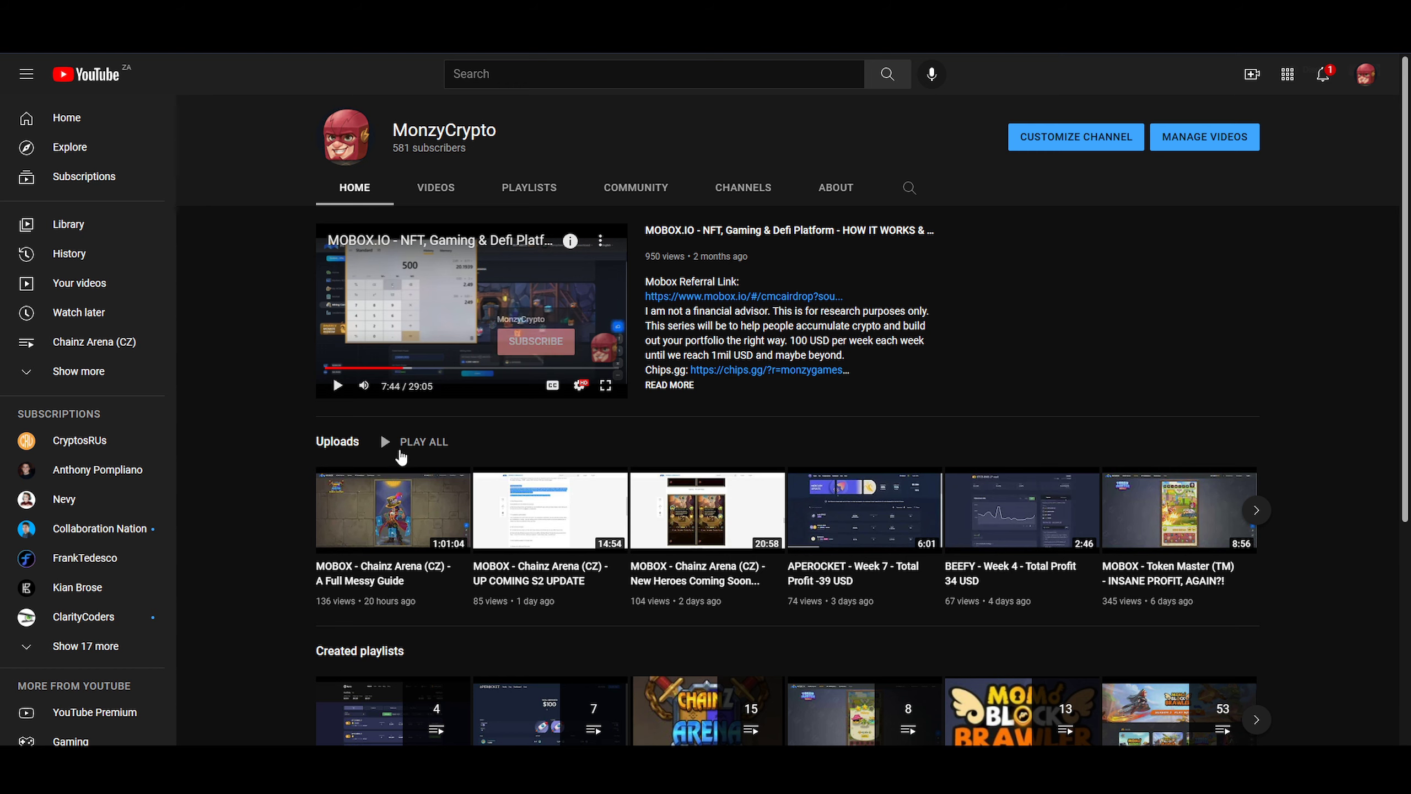
Scroll the YouTube channel page through its Created playlists
{"action": "scroll", "coordinate": [356, 456], "scroll_direction": "down", "scroll_amount": 5}
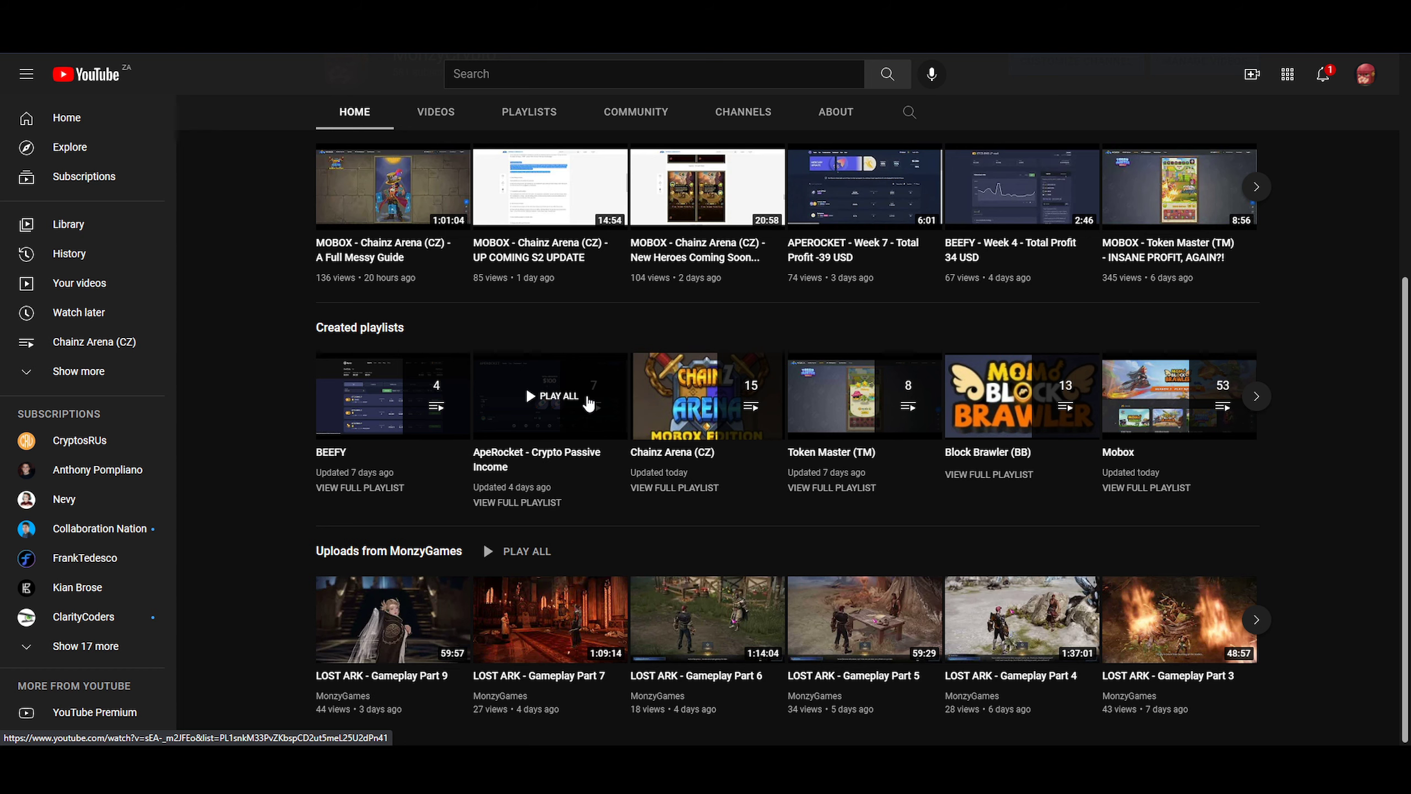
{"action": "scroll", "coordinate": [589, 404], "scroll_direction": "up", "scroll_amount": 5}
{"action": "scroll", "coordinate": [1010, 471], "scroll_direction": "down", "scroll_amount": 2}
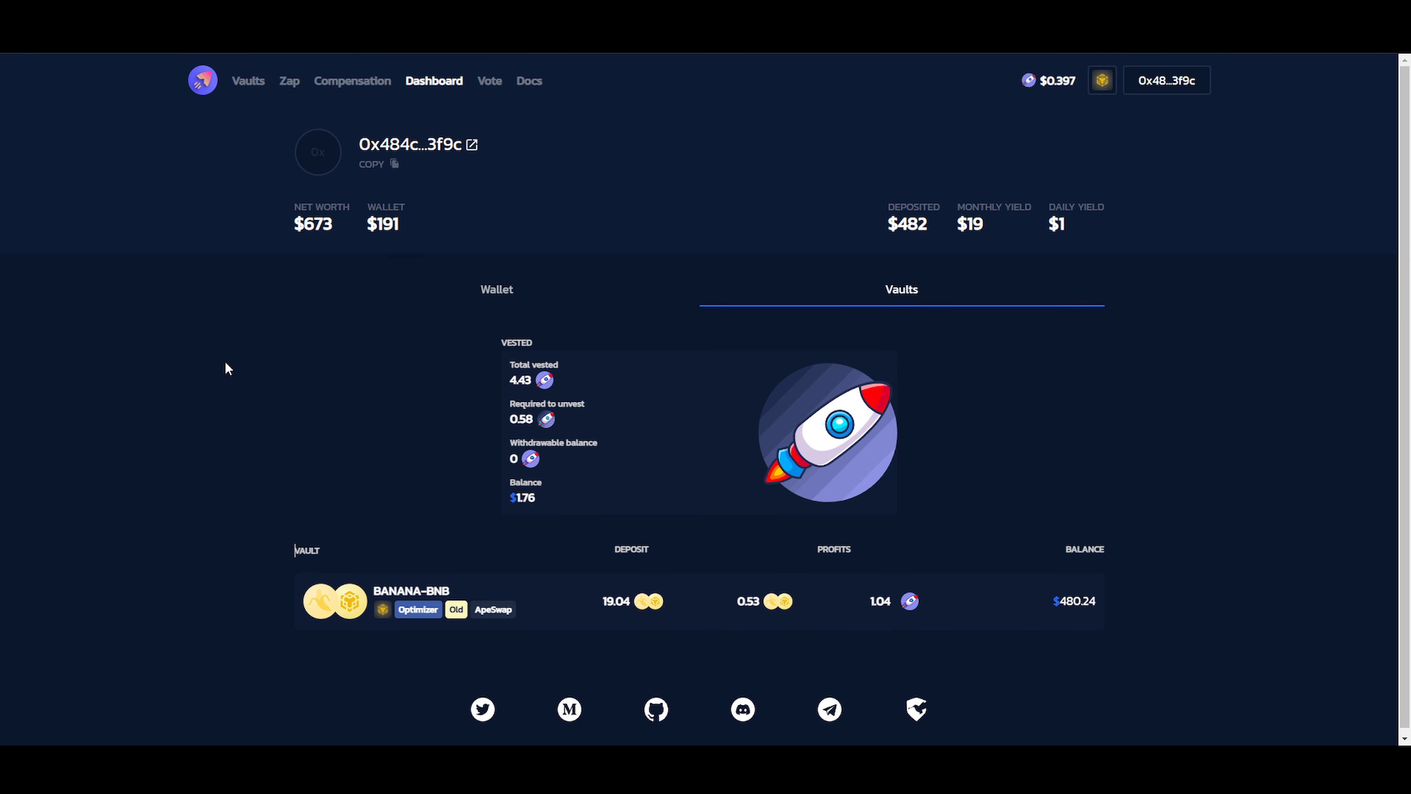
Highlight the $482 deposit and compute 700 − 482 in Windows Calculator
{"action": "left_click_drag", "start_coordinate": [909, 225], "coordinate": [928, 225]}
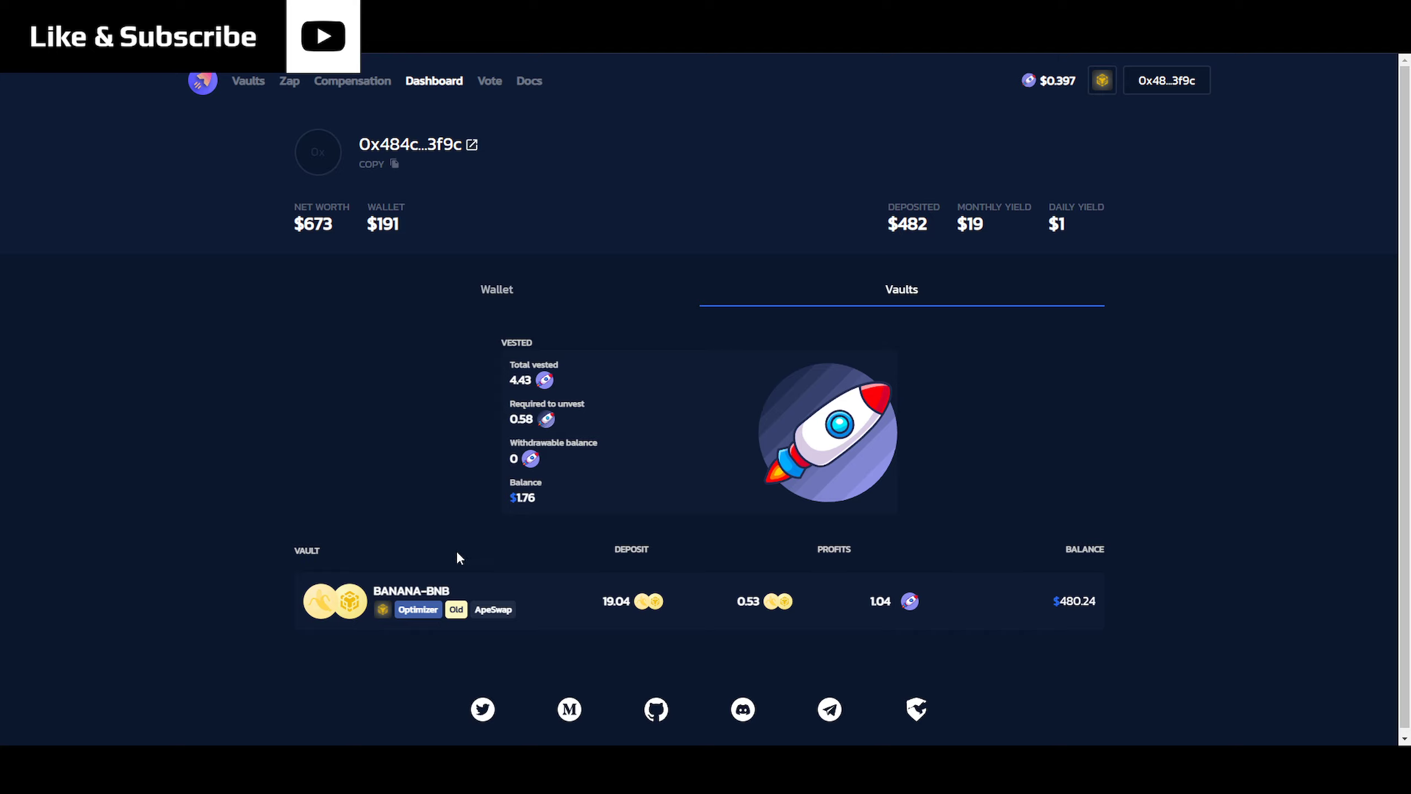
{"action": "key", "text": "XF86Calculator"}
{"action": "left_click_drag", "start_coordinate": [732, 239], "coordinate": [434, 216]}
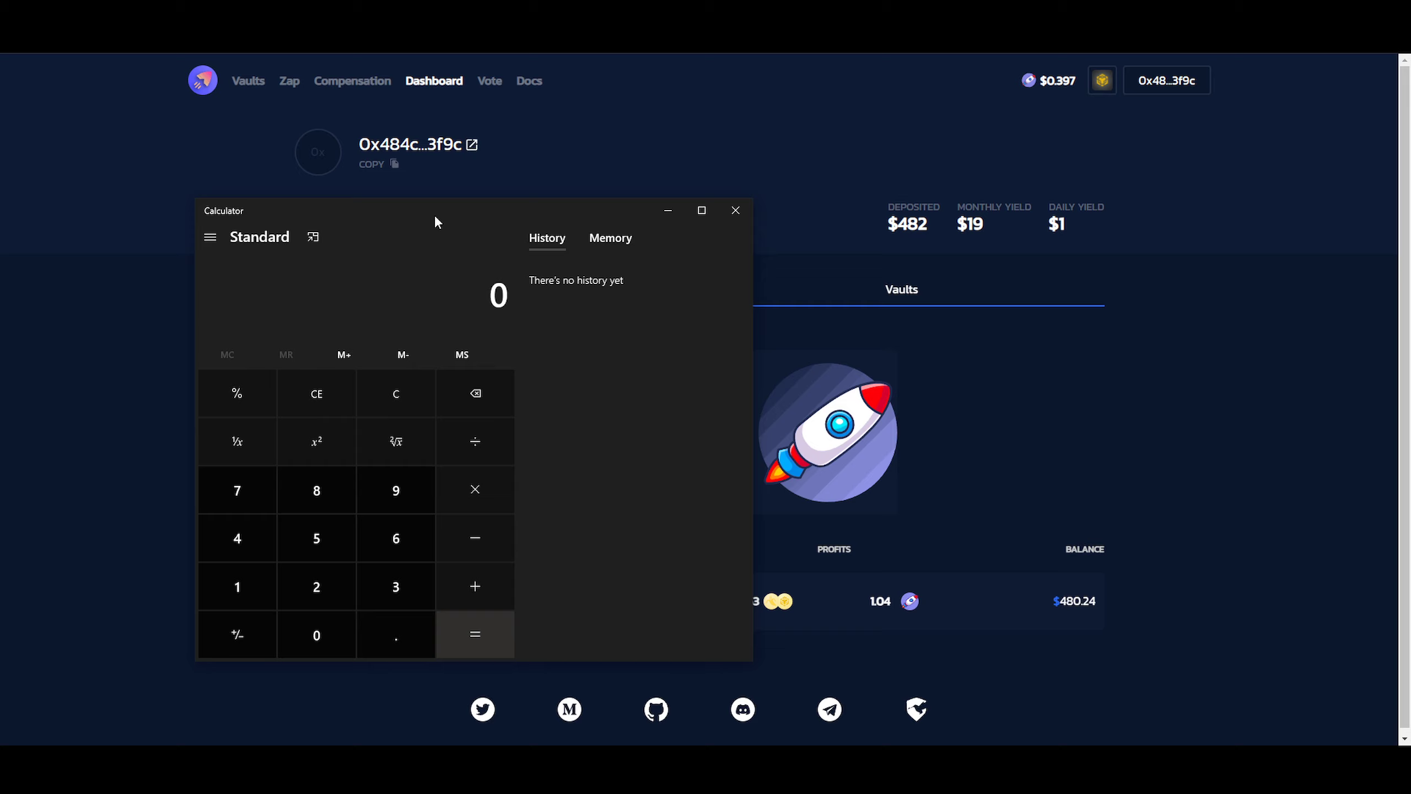
{"action": "type", "text": "700"}
{"action": "key", "text": "minus"}
{"action": "type", "text": "482"}
{"action": "key", "text": "Return"}
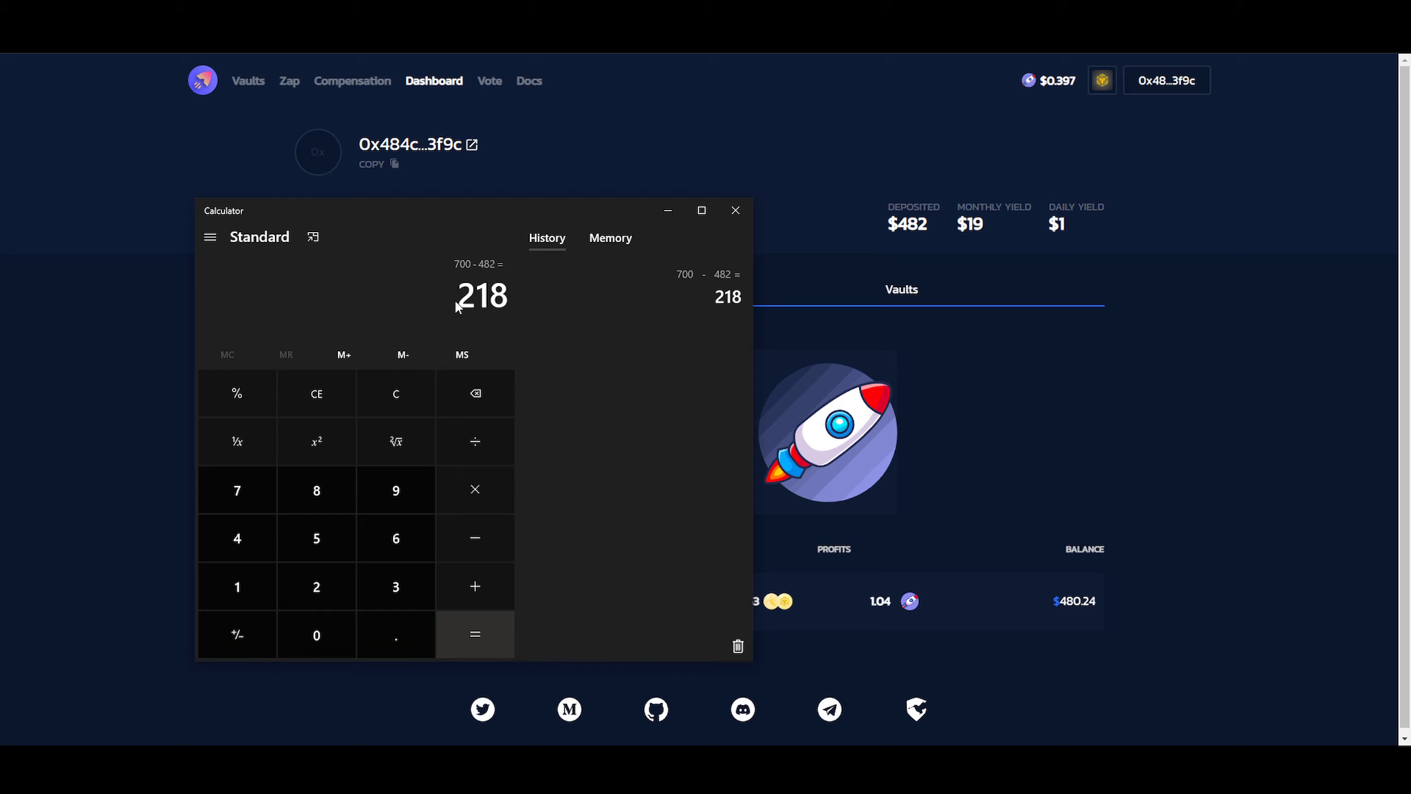
Highlight the 218 result, then close the Calculator
{"action": "left_click_drag", "start_coordinate": [457, 308], "coordinate": [501, 316]}
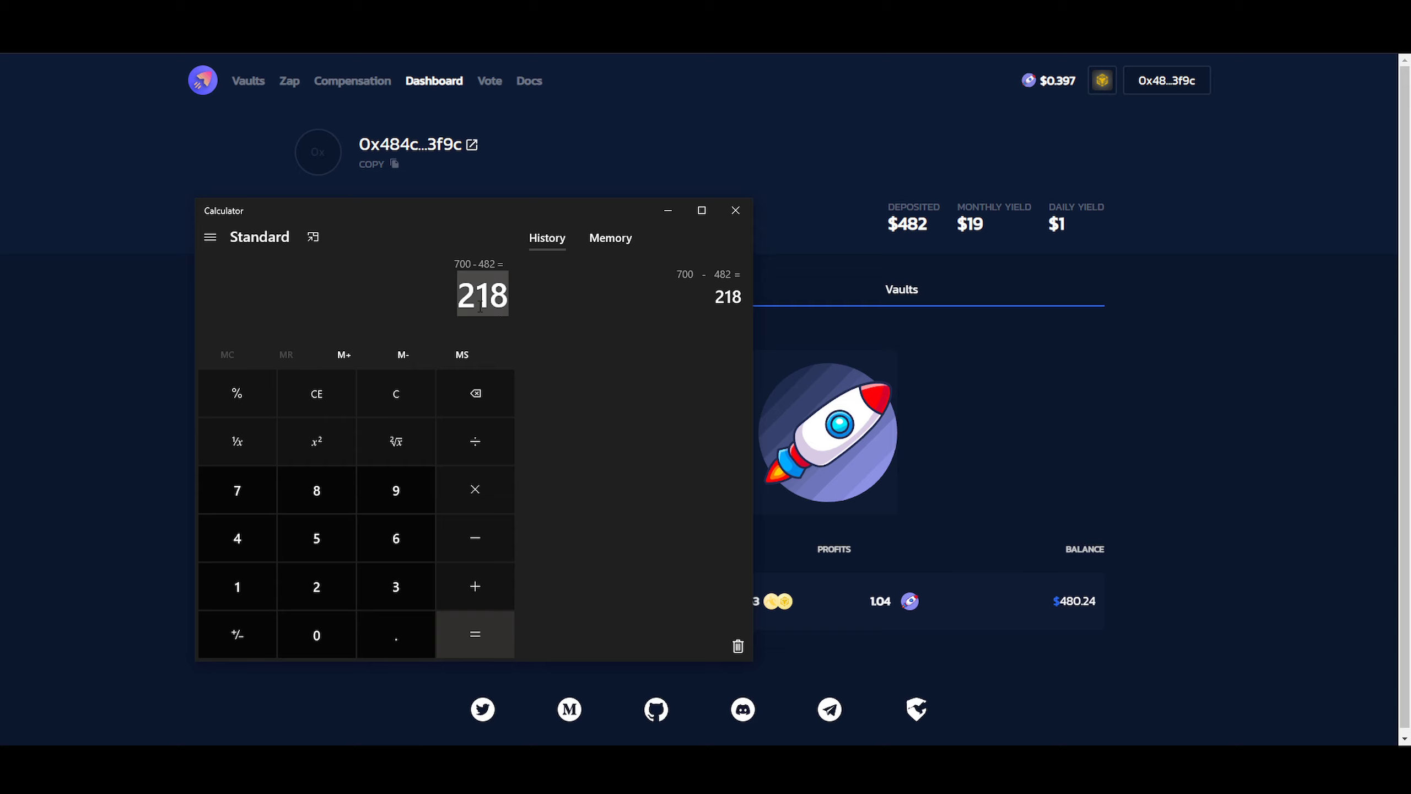
{"action": "left_click", "coordinate": [480, 306]}
{"action": "left_click_drag", "start_coordinate": [510, 308], "coordinate": [438, 297]}
{"action": "left_click", "coordinate": [147, 311]}
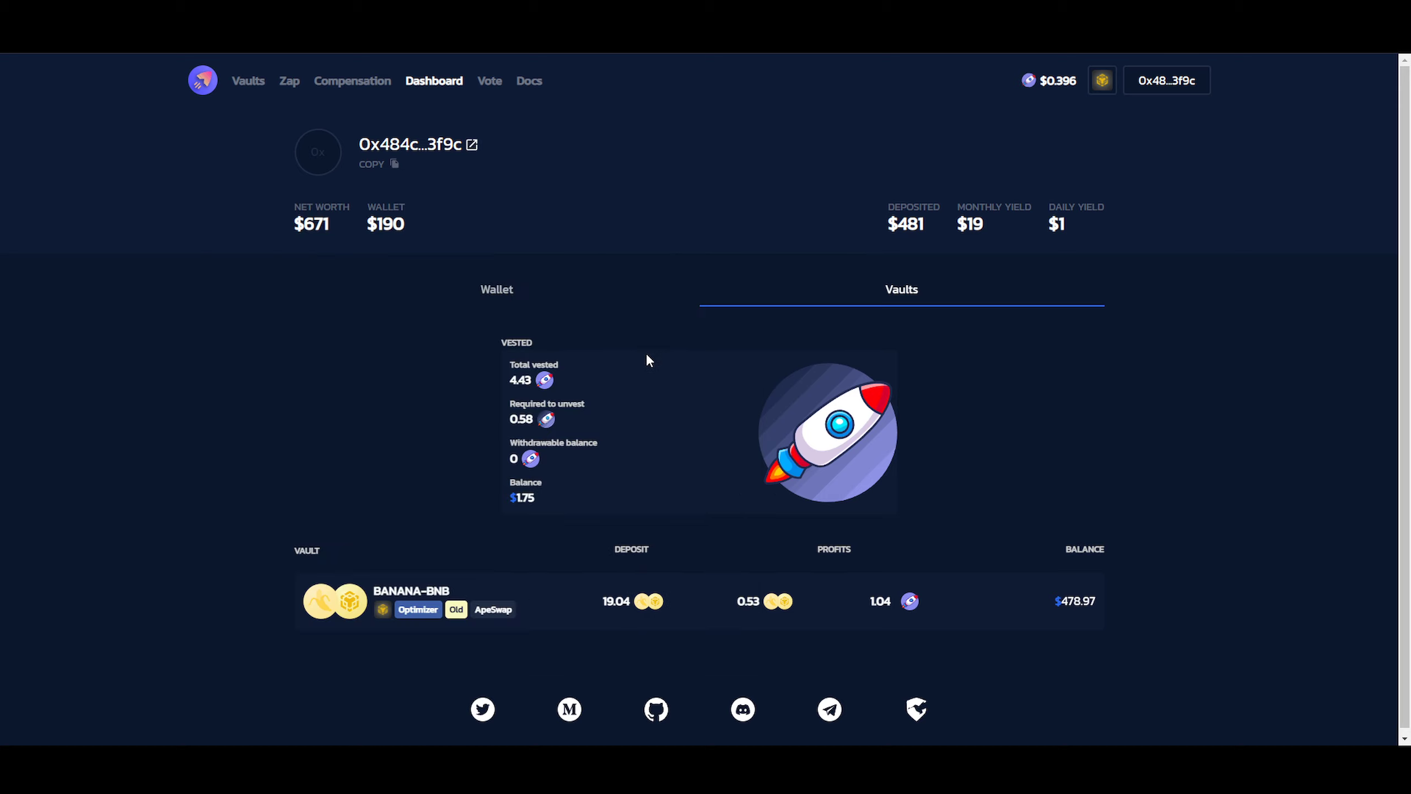
Highlight the $481 deposit, then open Zap and browse the LP output tokens
{"action": "left_click_drag", "start_coordinate": [898, 222], "coordinate": [948, 234]}
{"action": "left_click", "coordinate": [217, 299]}
{"action": "left_click", "coordinate": [289, 83]}
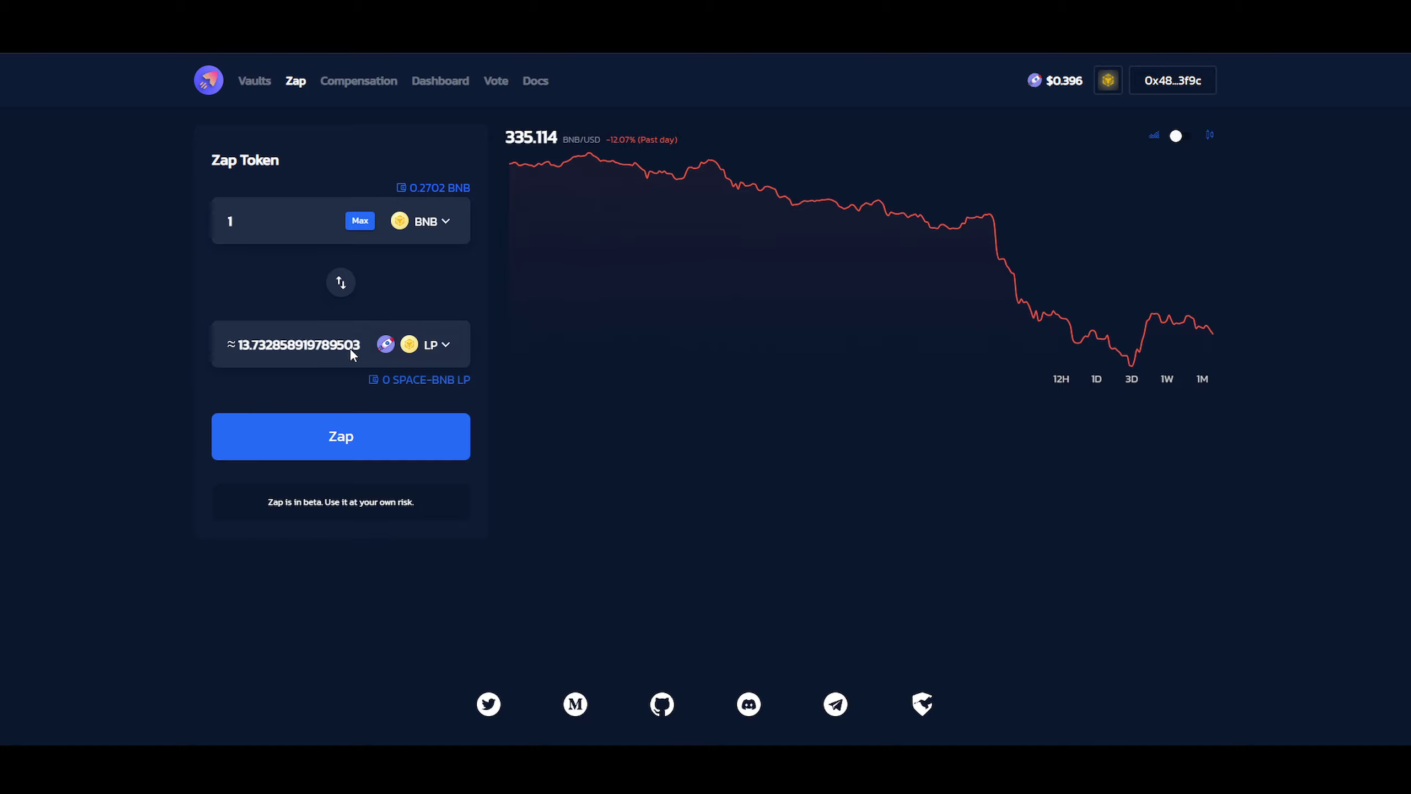
{"action": "left_click", "coordinate": [436, 345]}
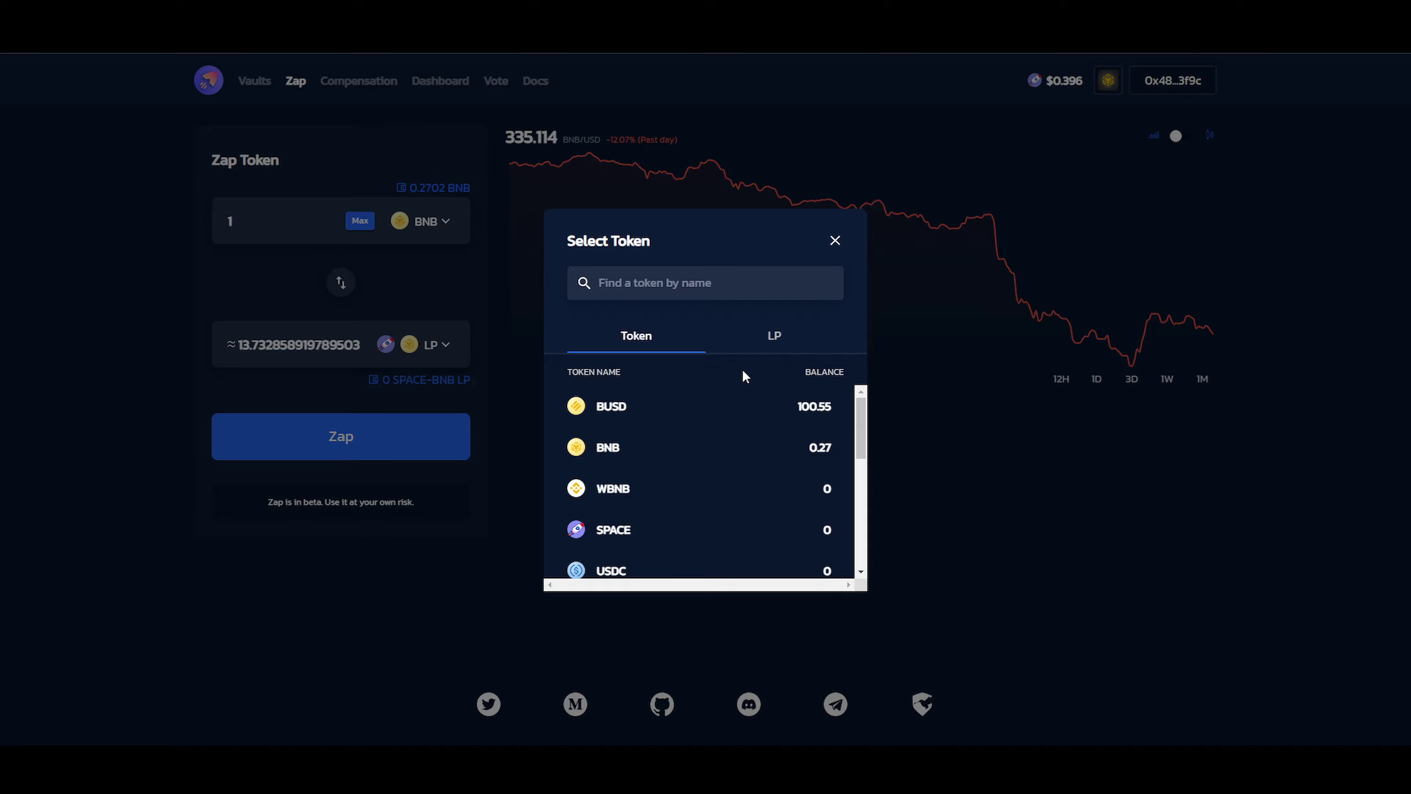
{"action": "left_click", "coordinate": [764, 348]}
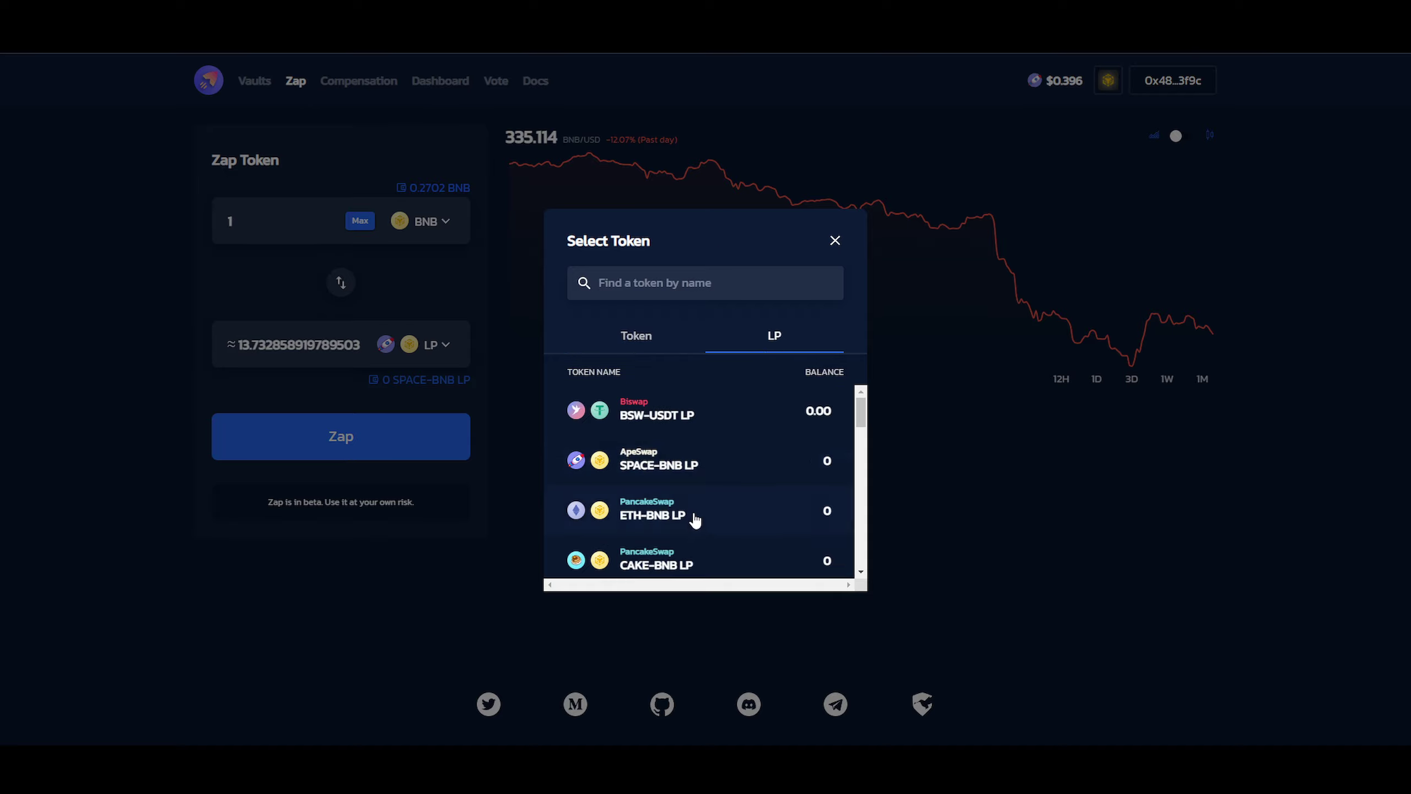
{"action": "scroll", "coordinate": [690, 478], "scroll_direction": "down", "scroll_amount": 4}
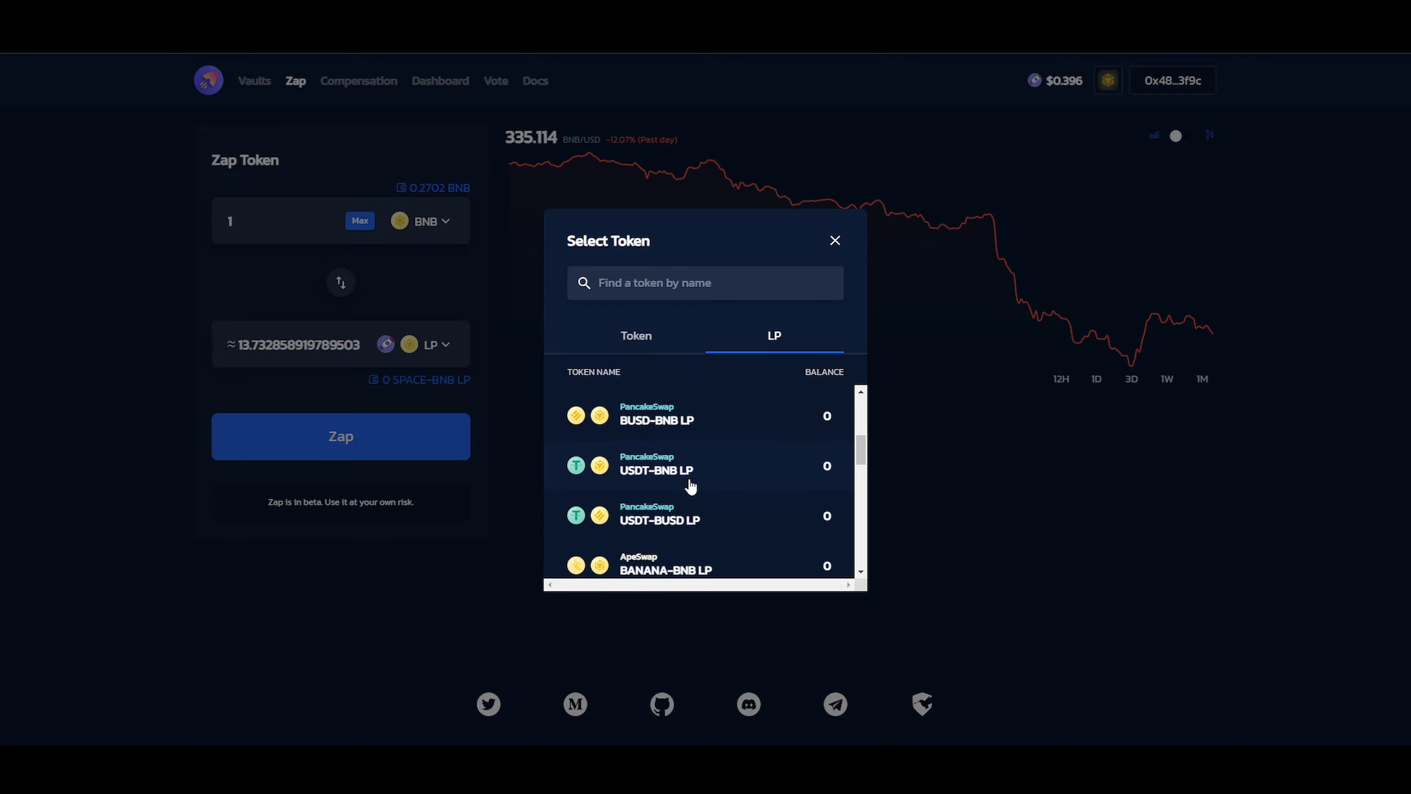
{"action": "scroll", "coordinate": [691, 487], "scroll_direction": "up", "scroll_amount": 5}
{"action": "scroll", "coordinate": [690, 487], "scroll_direction": "down", "scroll_amount": 2}
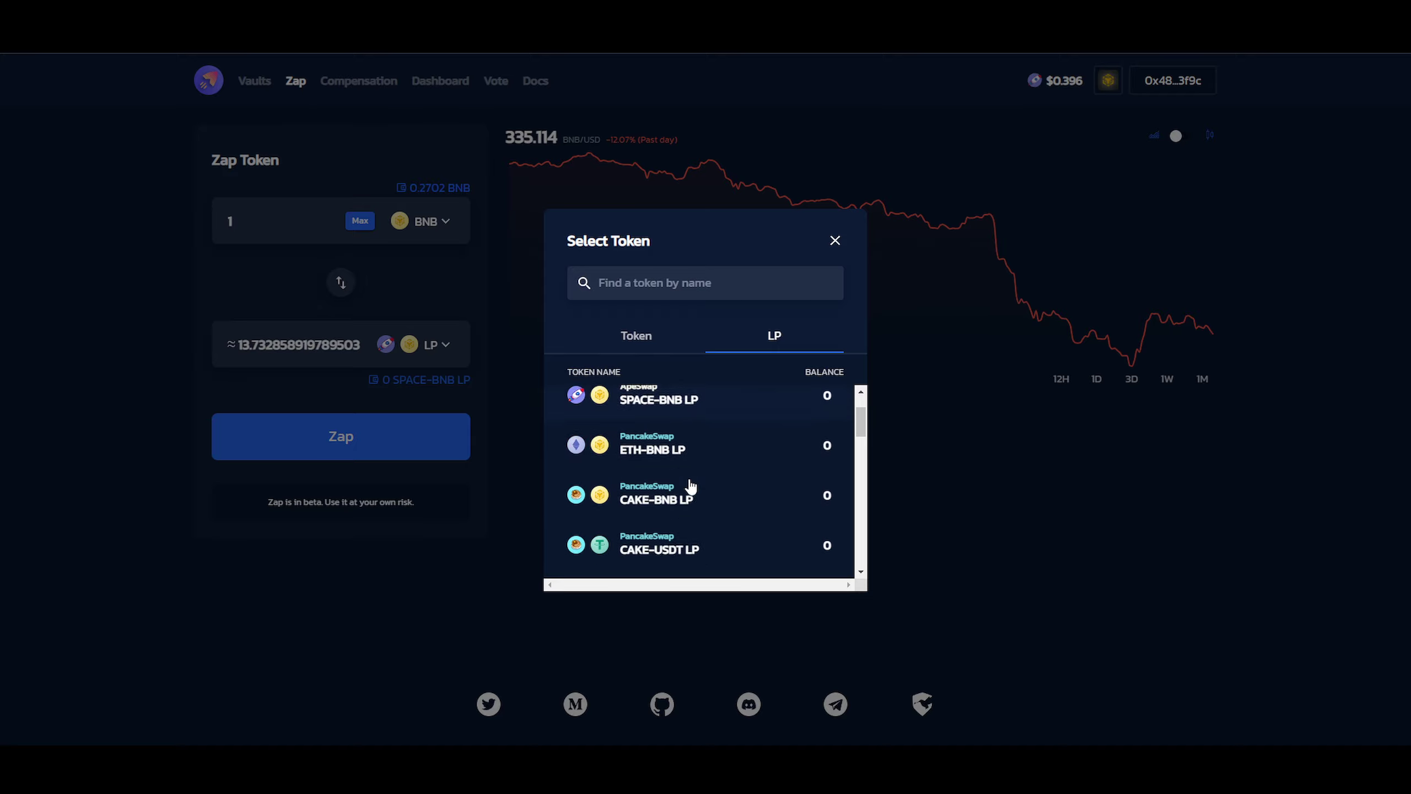
{"action": "scroll", "coordinate": [691, 487], "scroll_direction": "down", "scroll_amount": 3}
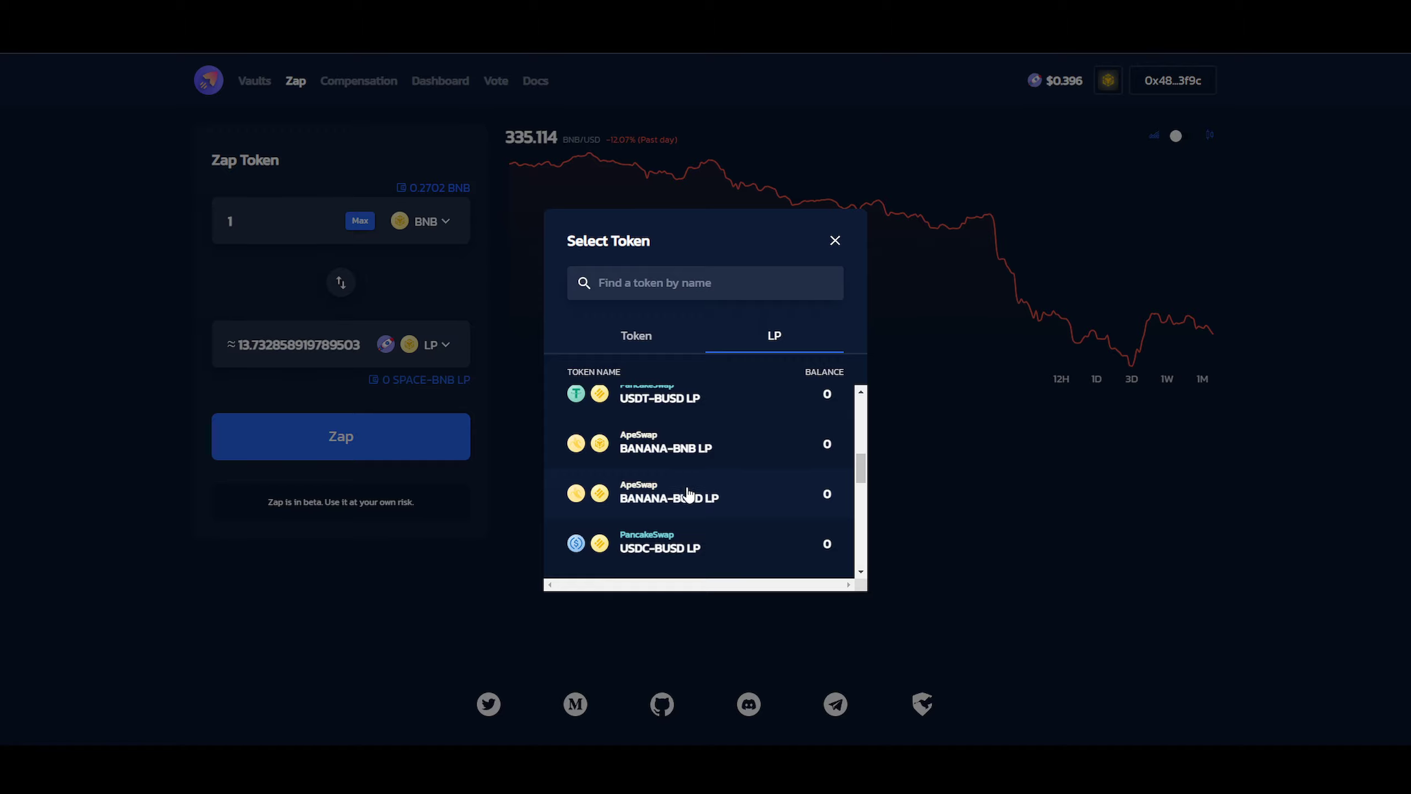
Set BANANA-BNB LP as the output and BUSD as the input, using the full 100.55 BUSD
{"action": "left_click", "coordinate": [692, 462]}
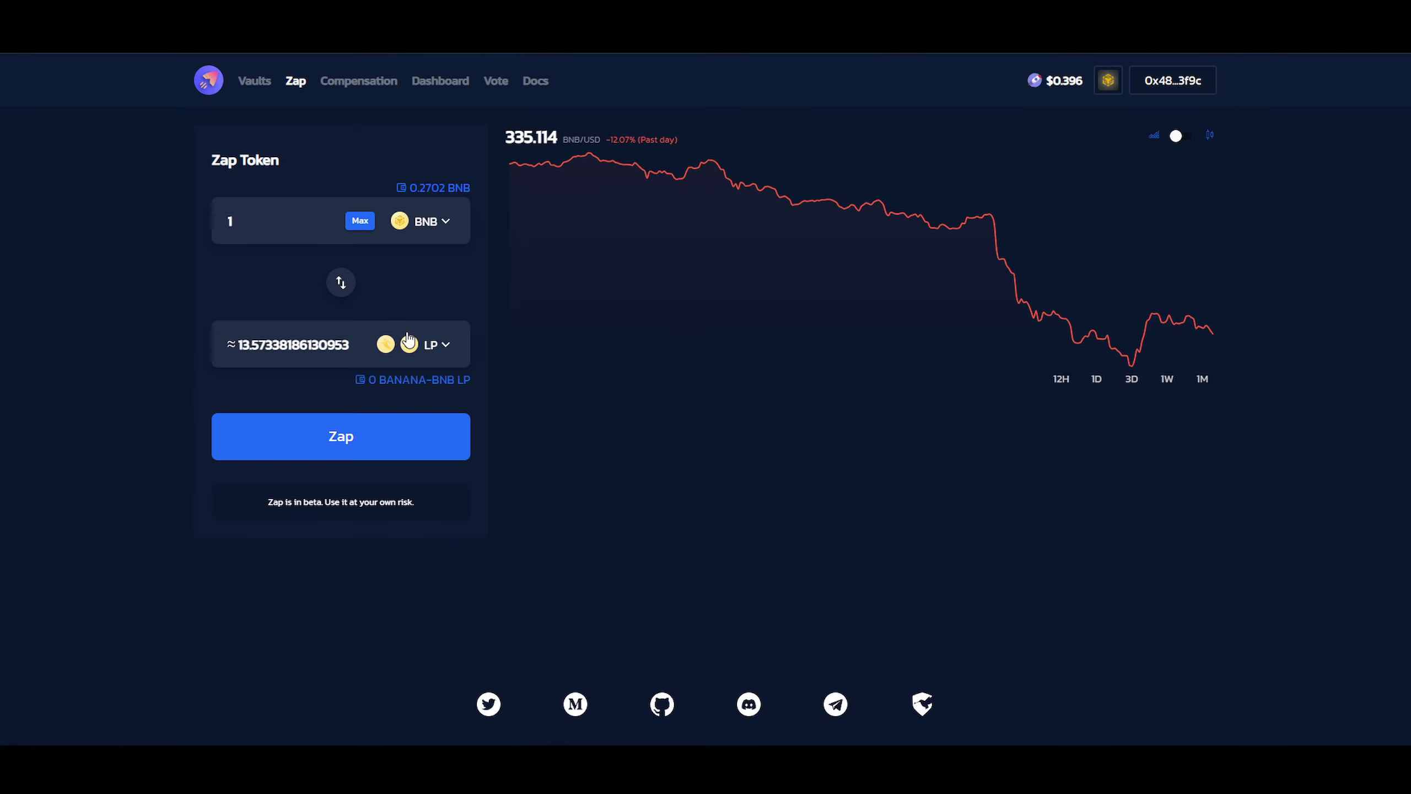
{"action": "left_click", "coordinate": [411, 221]}
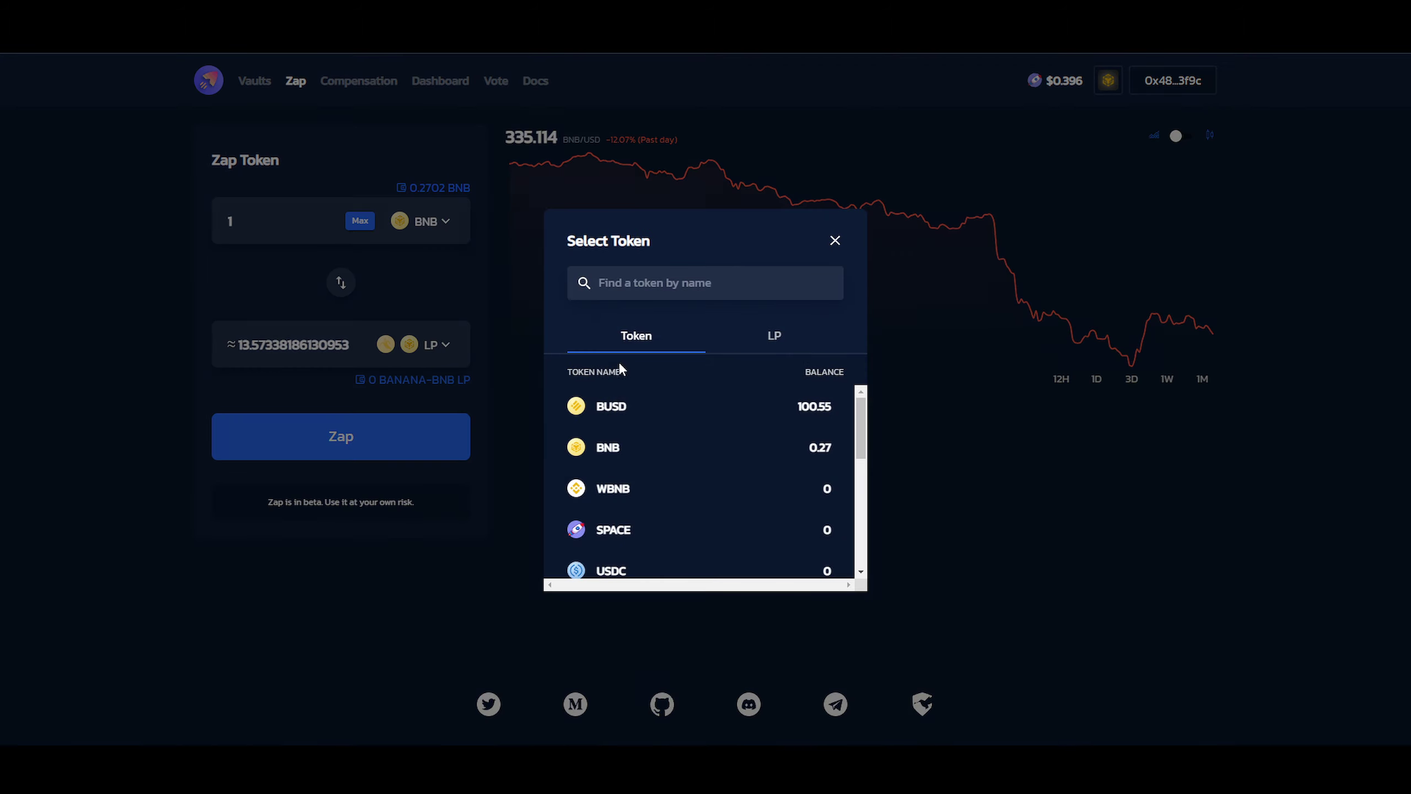
{"action": "left_click", "coordinate": [639, 421]}
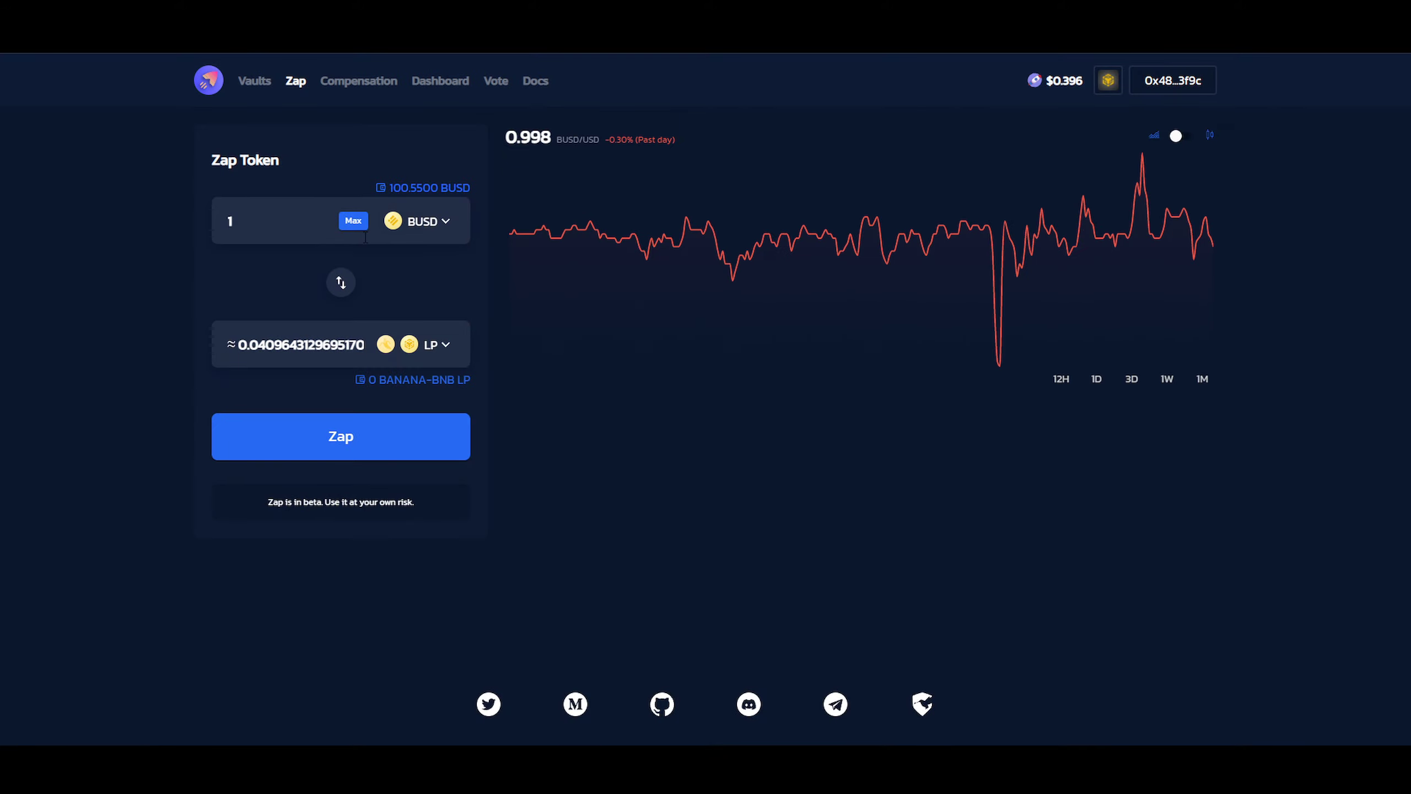
{"action": "left_click", "coordinate": [354, 221]}
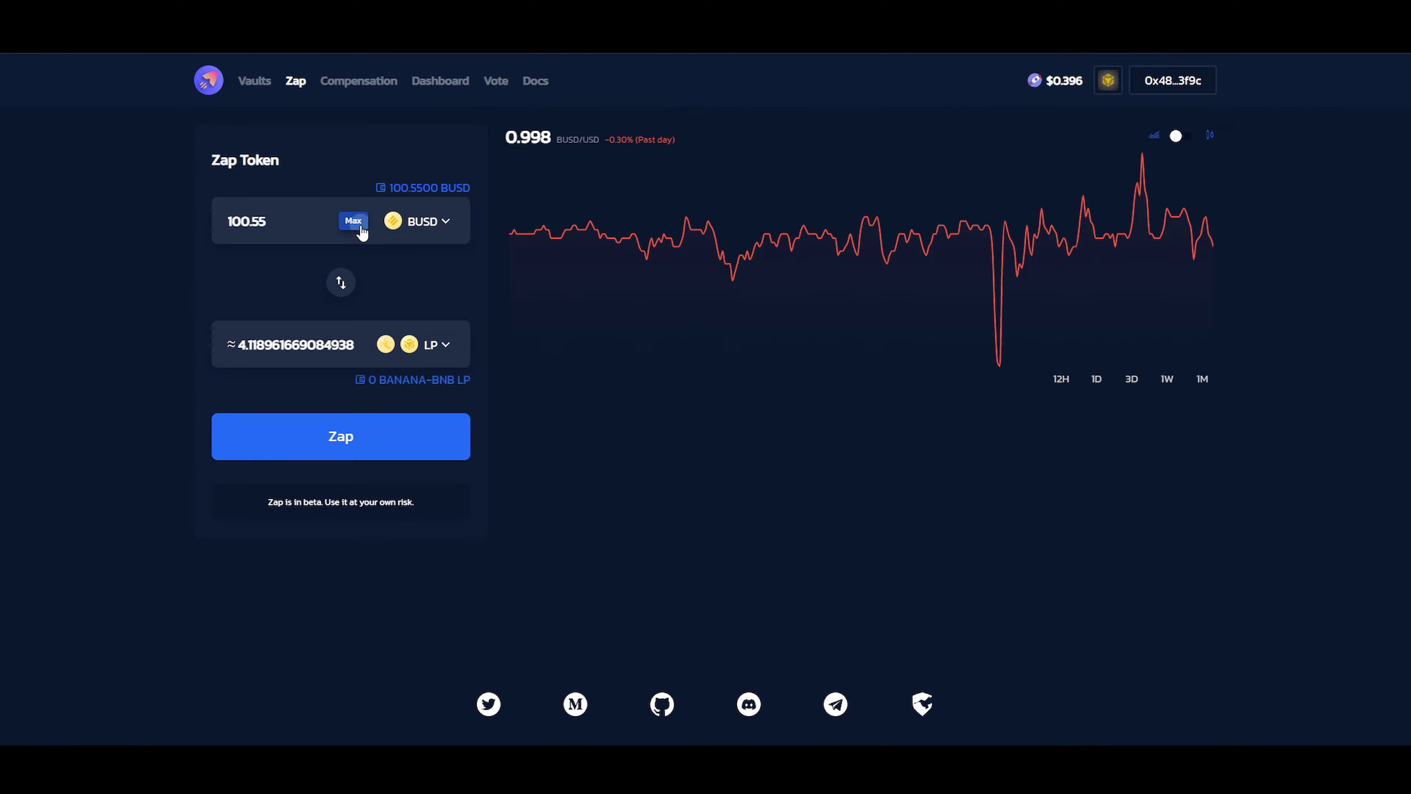
Start the zap, confirm the BUSD spending approval in MetaMask, and return to Vaults
{"action": "left_click", "coordinate": [373, 448]}
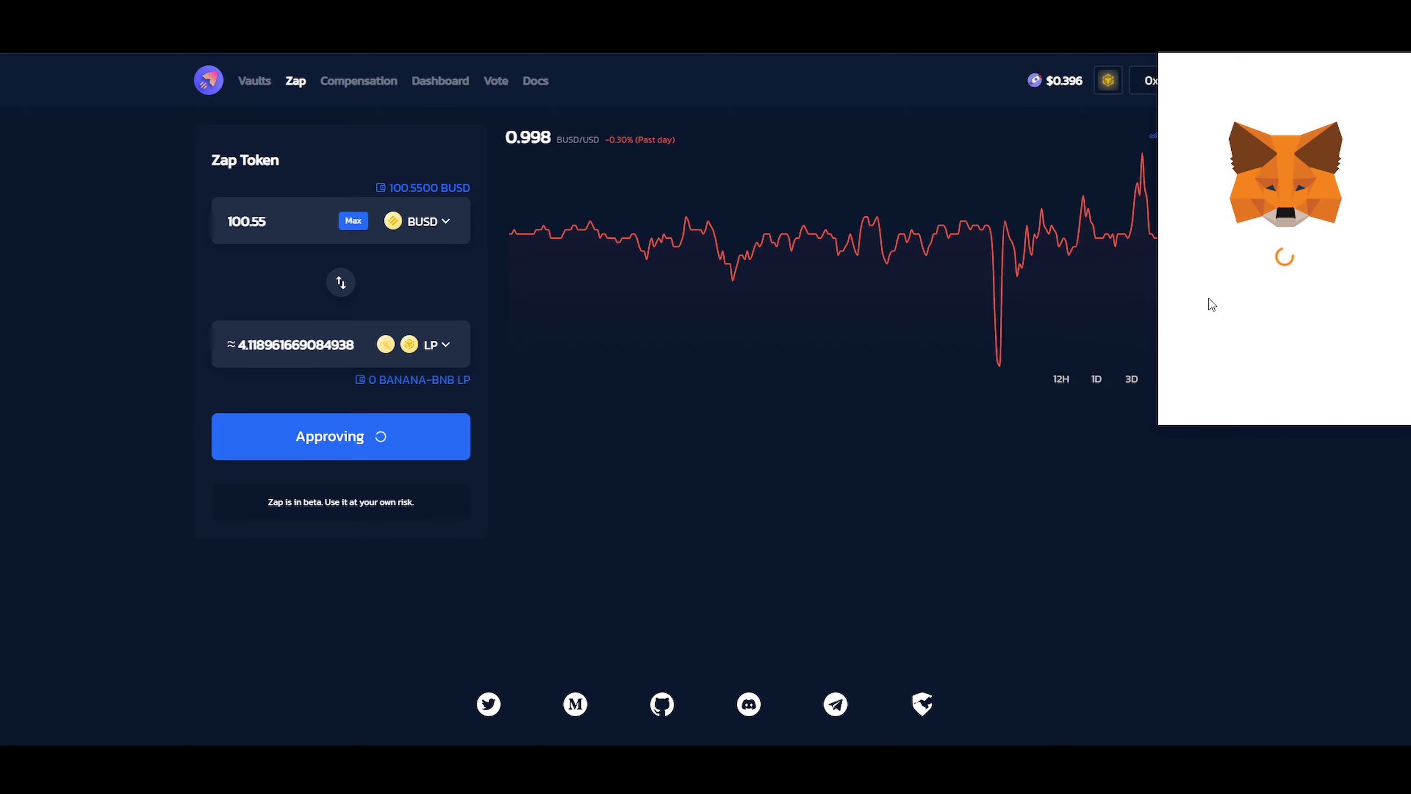
{"action": "scroll", "coordinate": [1334, 298], "scroll_direction": "down", "scroll_amount": 1}
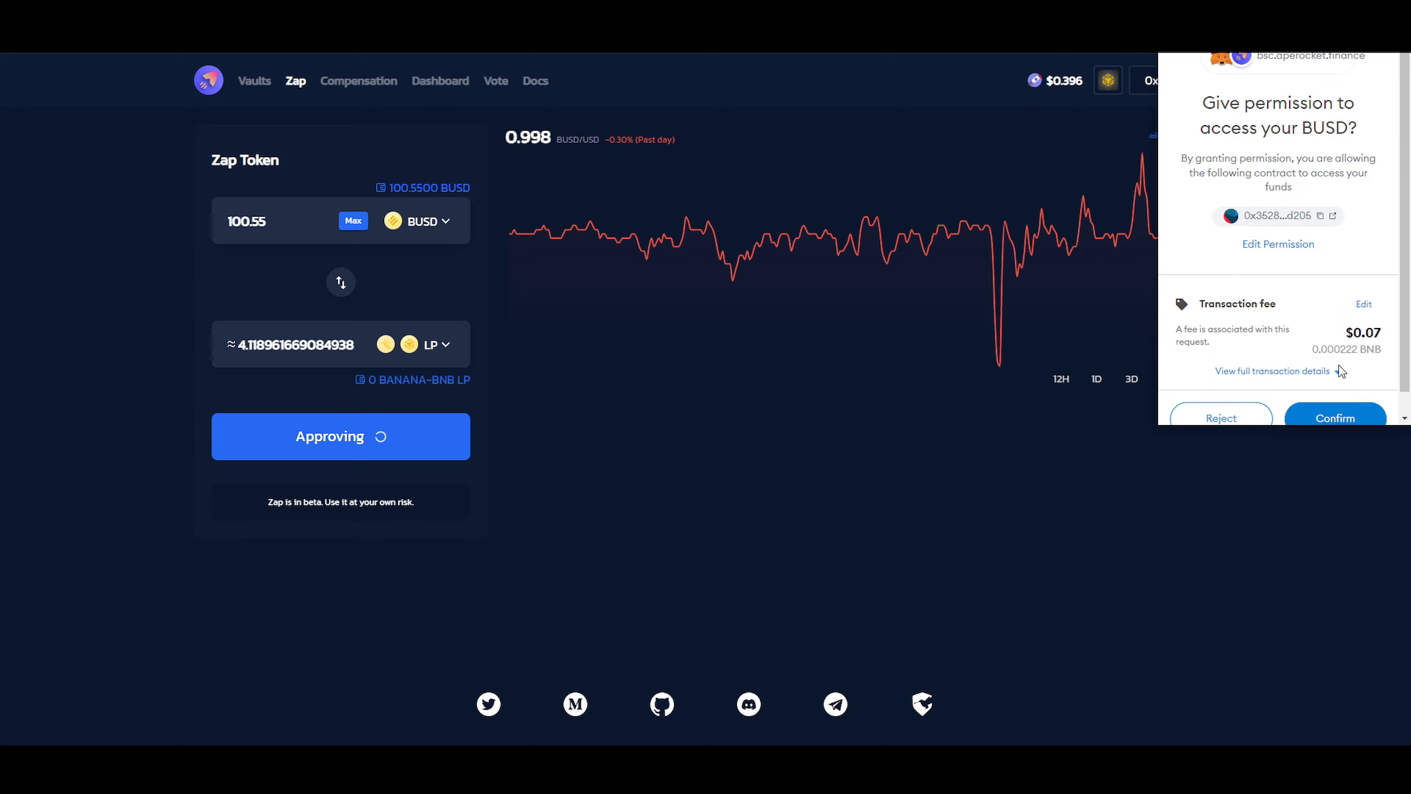
{"action": "left_click", "coordinate": [1336, 418]}
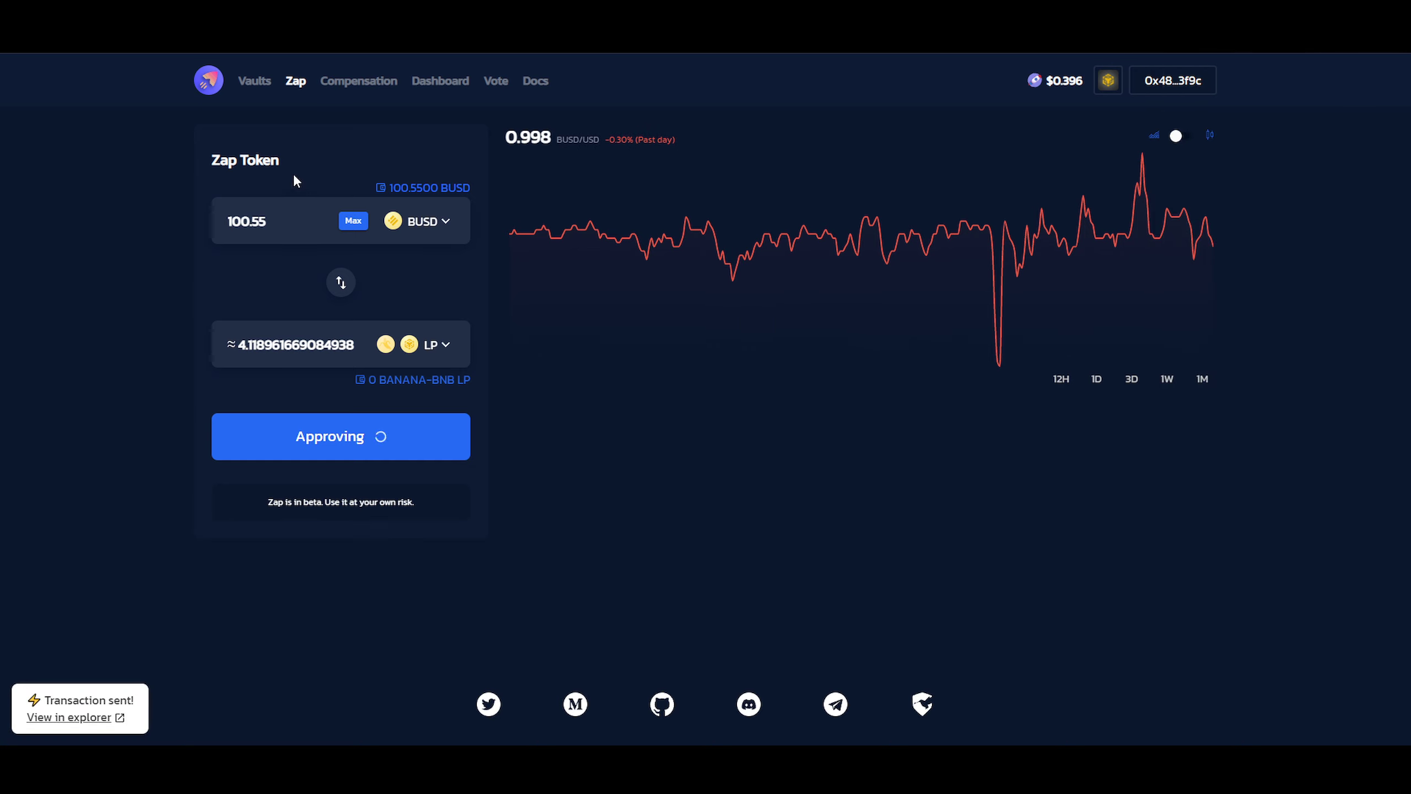
{"action": "left_click", "coordinate": [254, 89]}
Filter the Vaults list to deposited vaults and open the BANANA-BNB vault
{"action": "scroll", "coordinate": [242, 383], "scroll_direction": "down", "scroll_amount": 7}
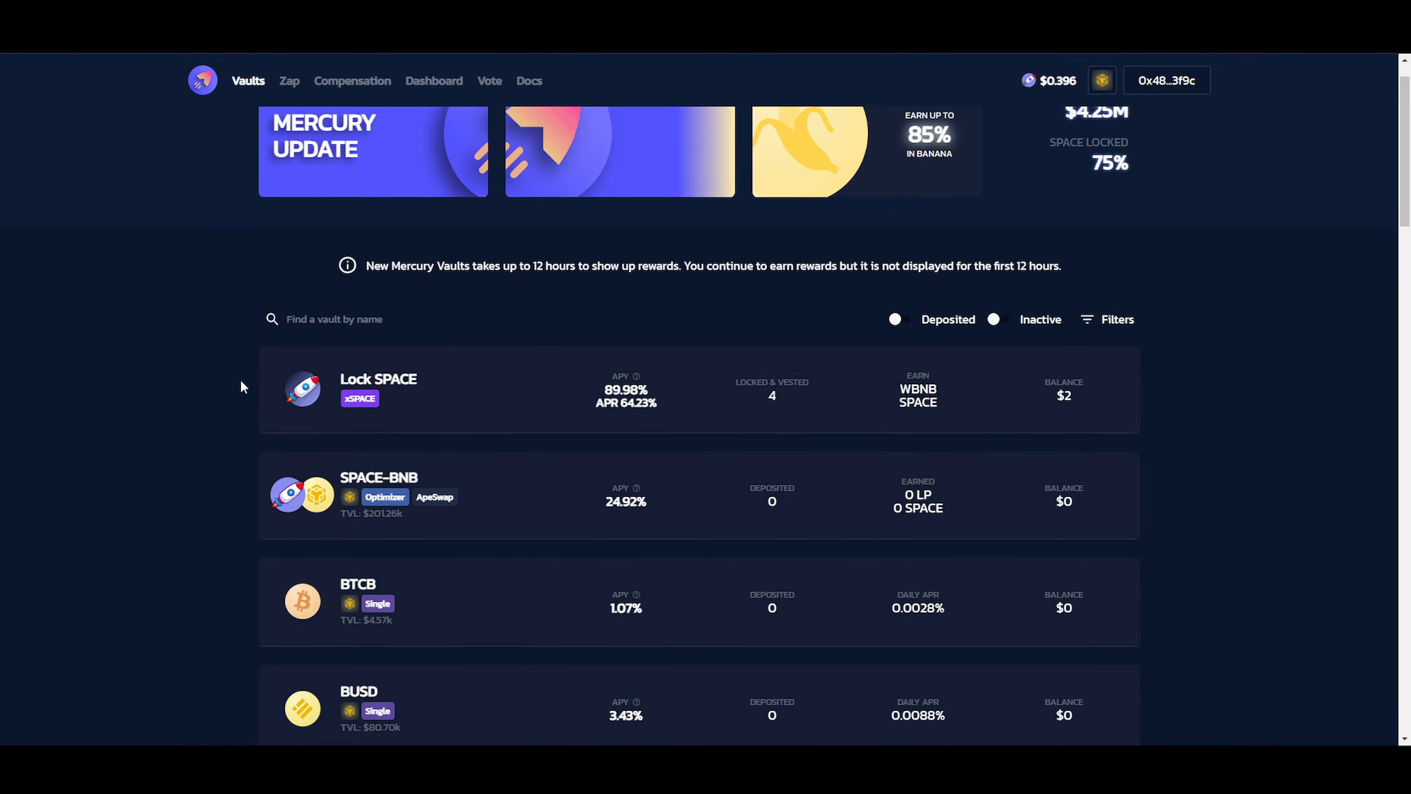
{"action": "scroll", "coordinate": [242, 383], "scroll_direction": "up", "scroll_amount": 4}
{"action": "scroll", "coordinate": [242, 382], "scroll_direction": "down", "scroll_amount": 4}
{"action": "scroll", "coordinate": [241, 379], "scroll_direction": "up", "scroll_amount": 5}
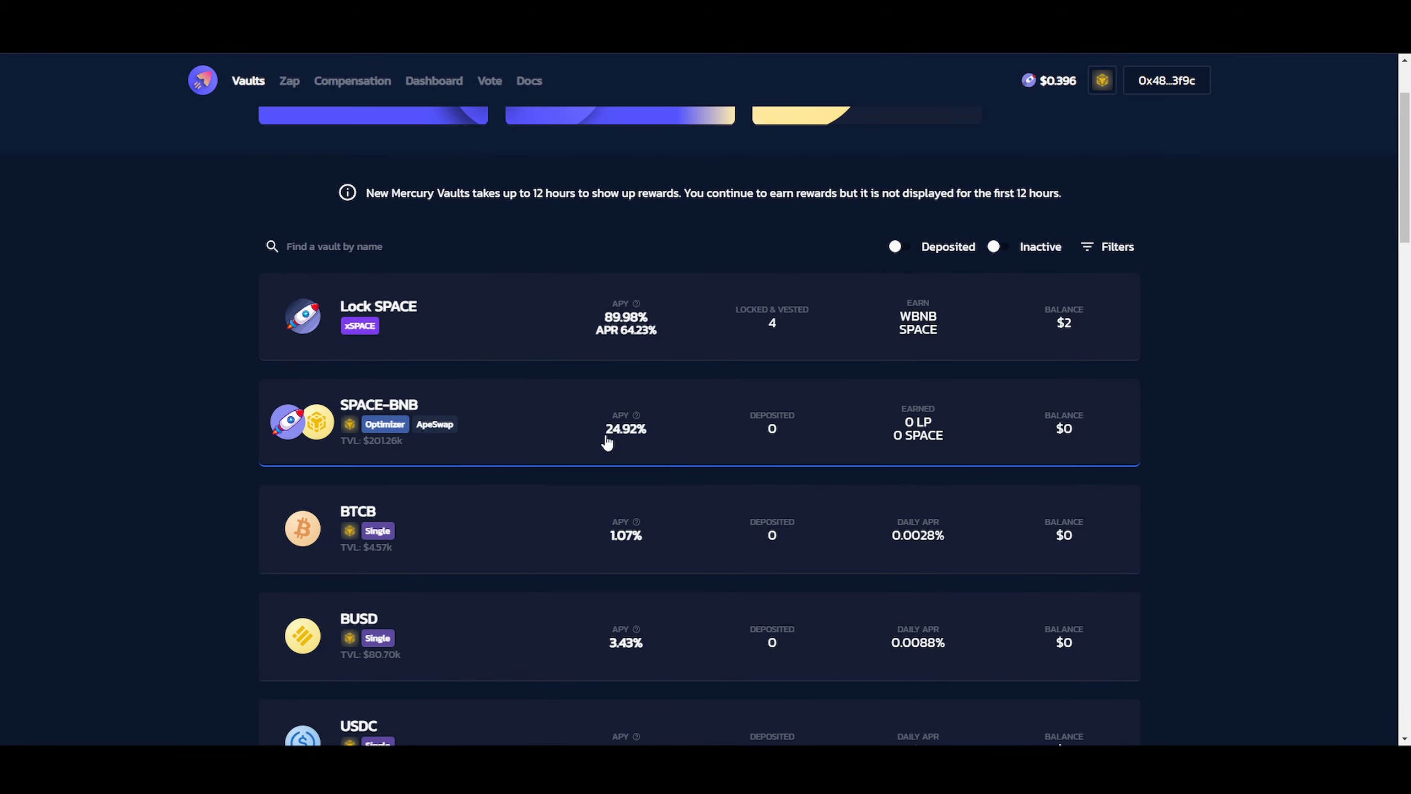
{"action": "left_click", "coordinate": [904, 248]}
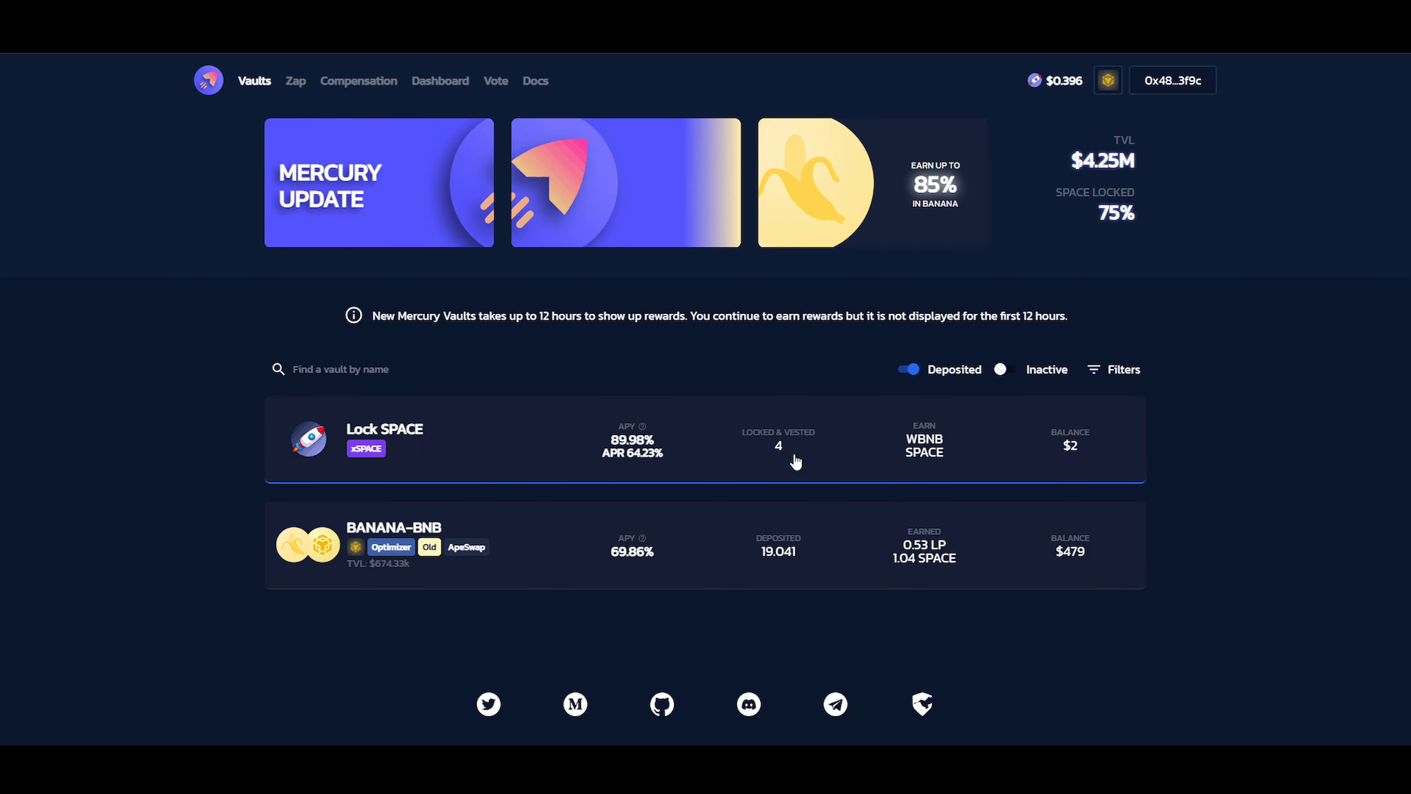
{"action": "left_click", "coordinate": [542, 559]}
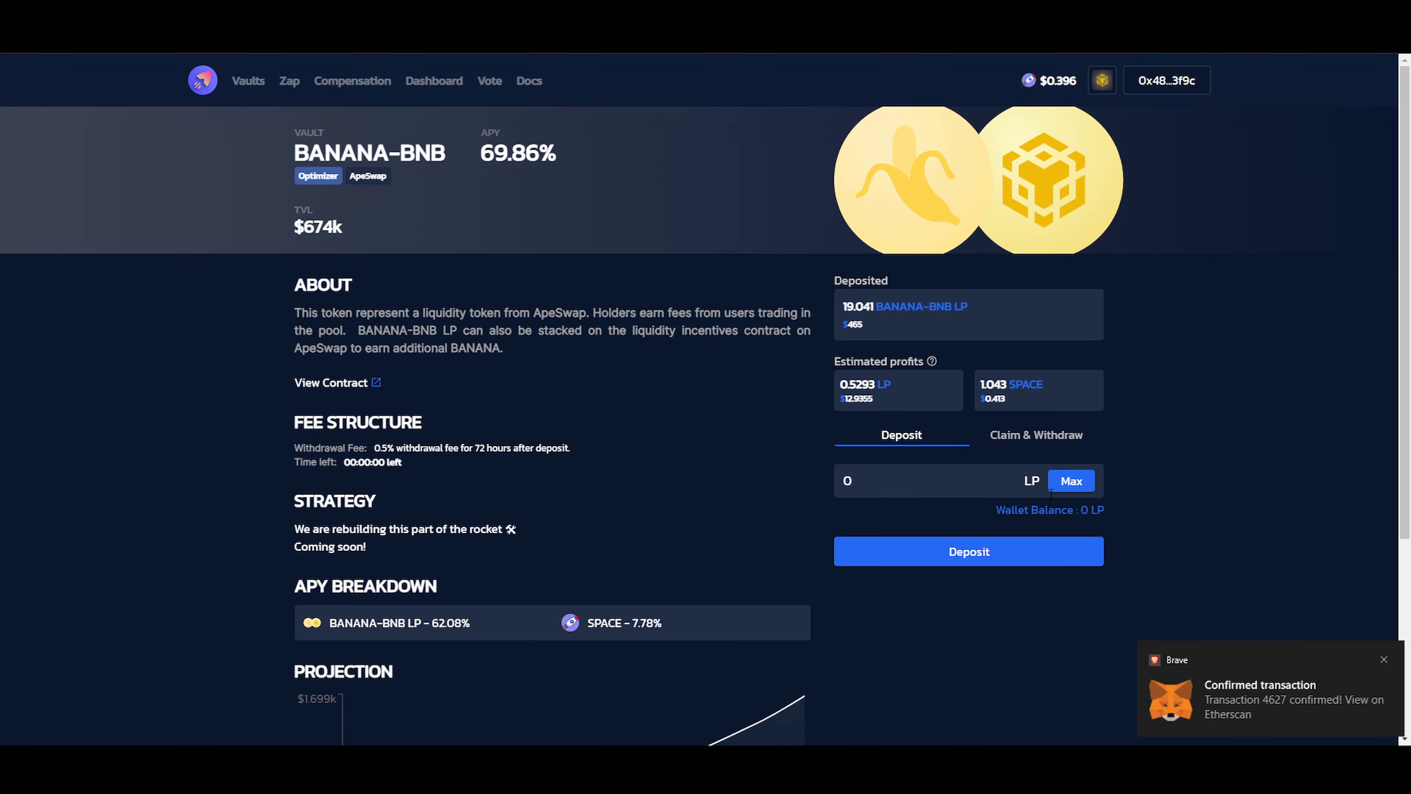
Check the 0 LP wallet balance, 19.041 LP deposit and gas fee, then confirm the wallet transaction
{"action": "double_click", "coordinate": [1084, 510]}
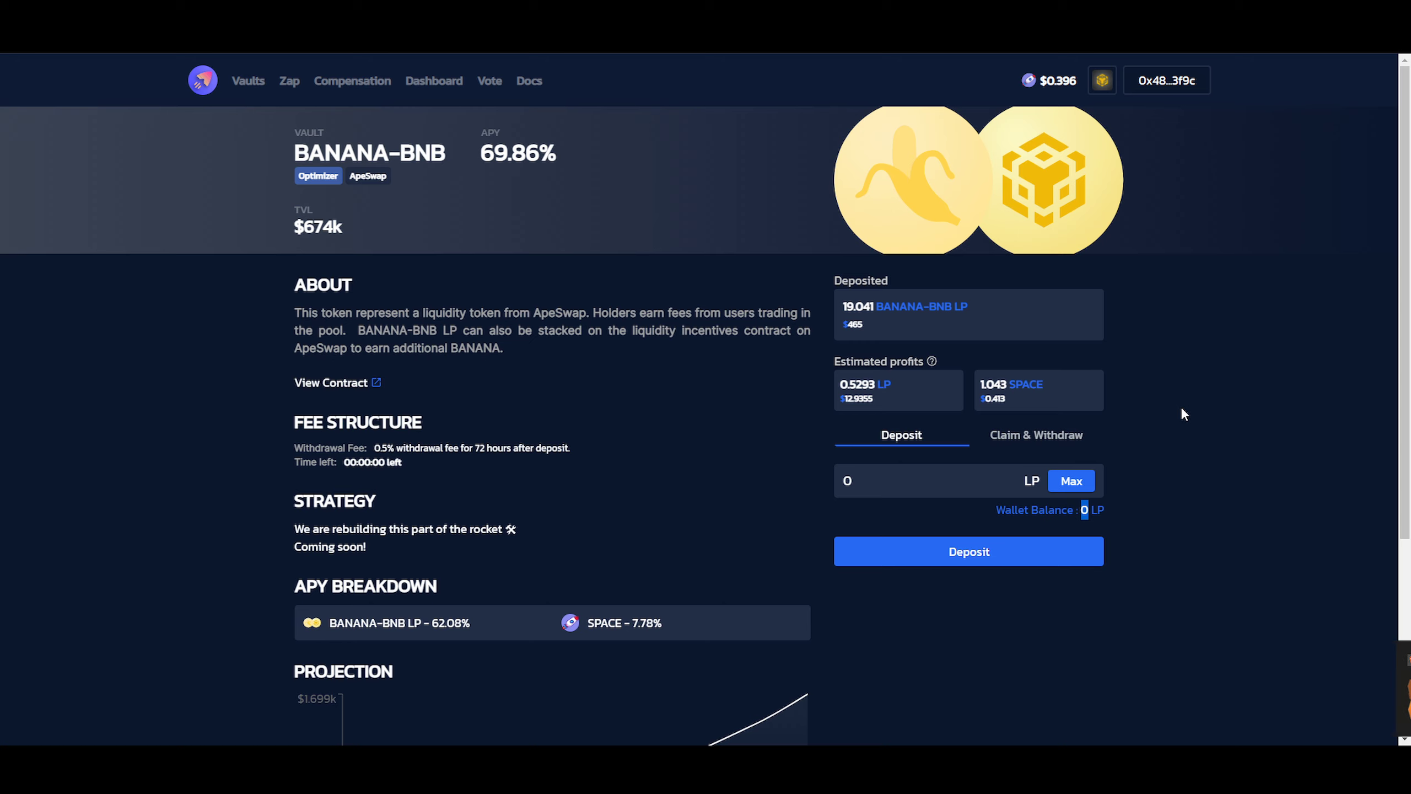
{"action": "left_click_drag", "start_coordinate": [877, 306], "coordinate": [951, 306]}
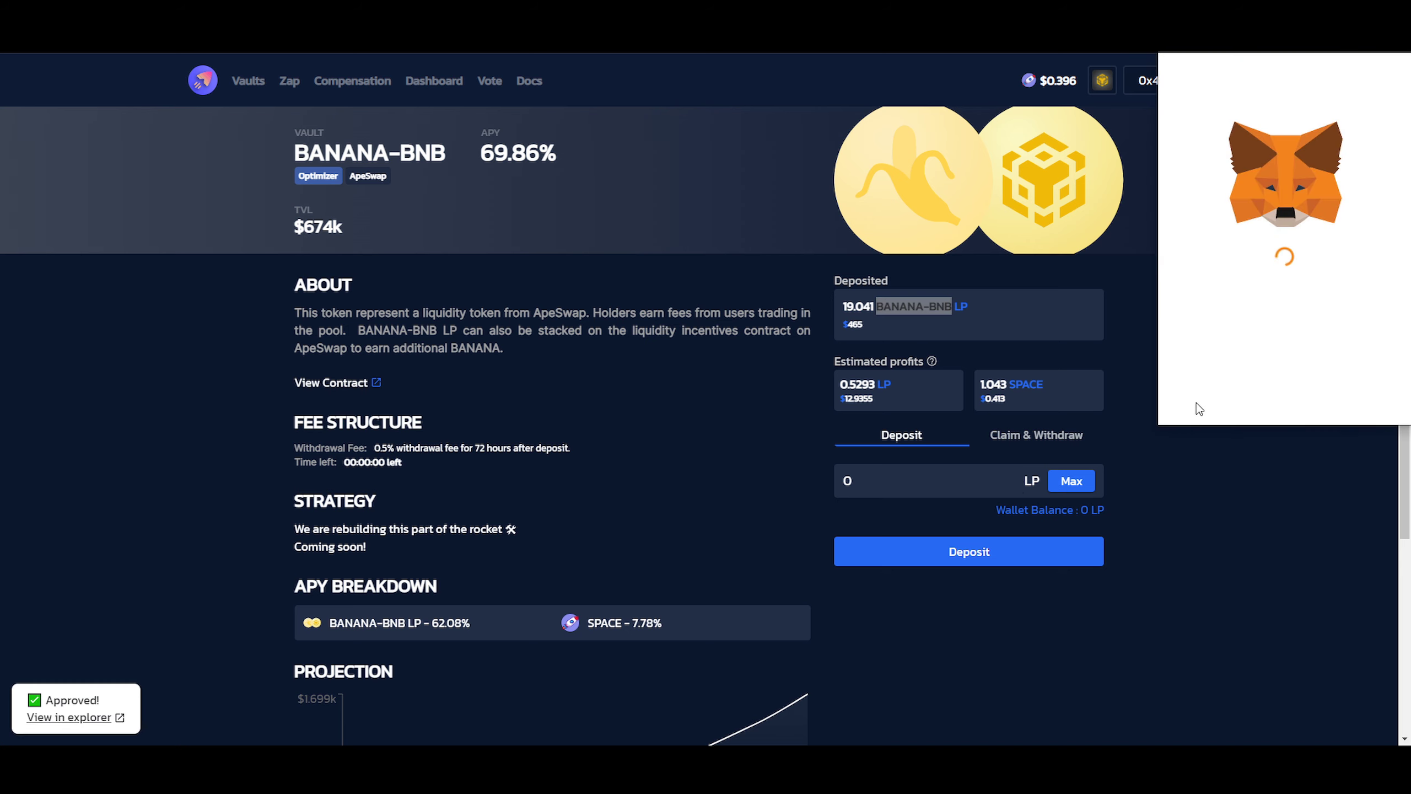
{"action": "scroll", "coordinate": [1358, 346], "scroll_direction": "down", "scroll_amount": 1}
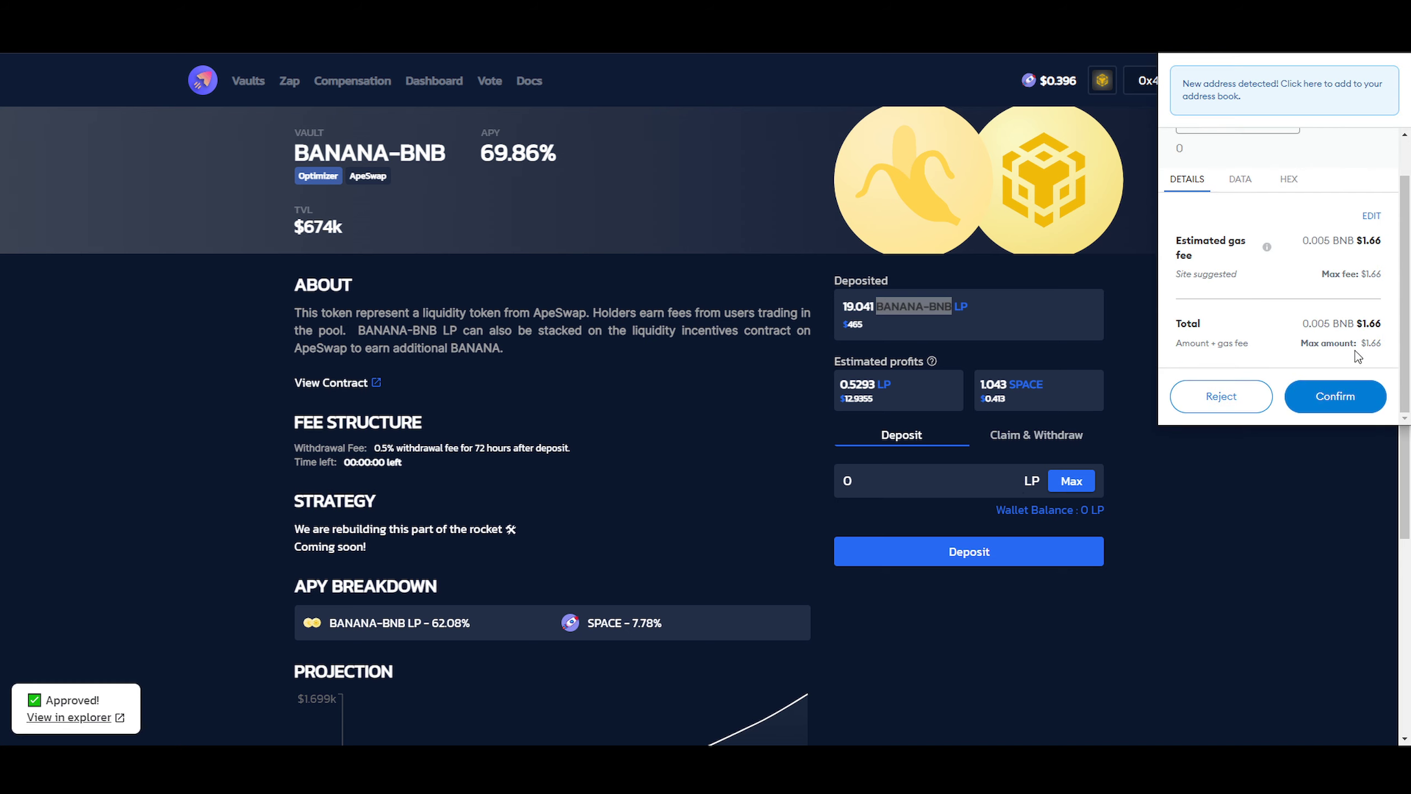
{"action": "left_click_drag", "start_coordinate": [1365, 244], "coordinate": [1383, 241]}
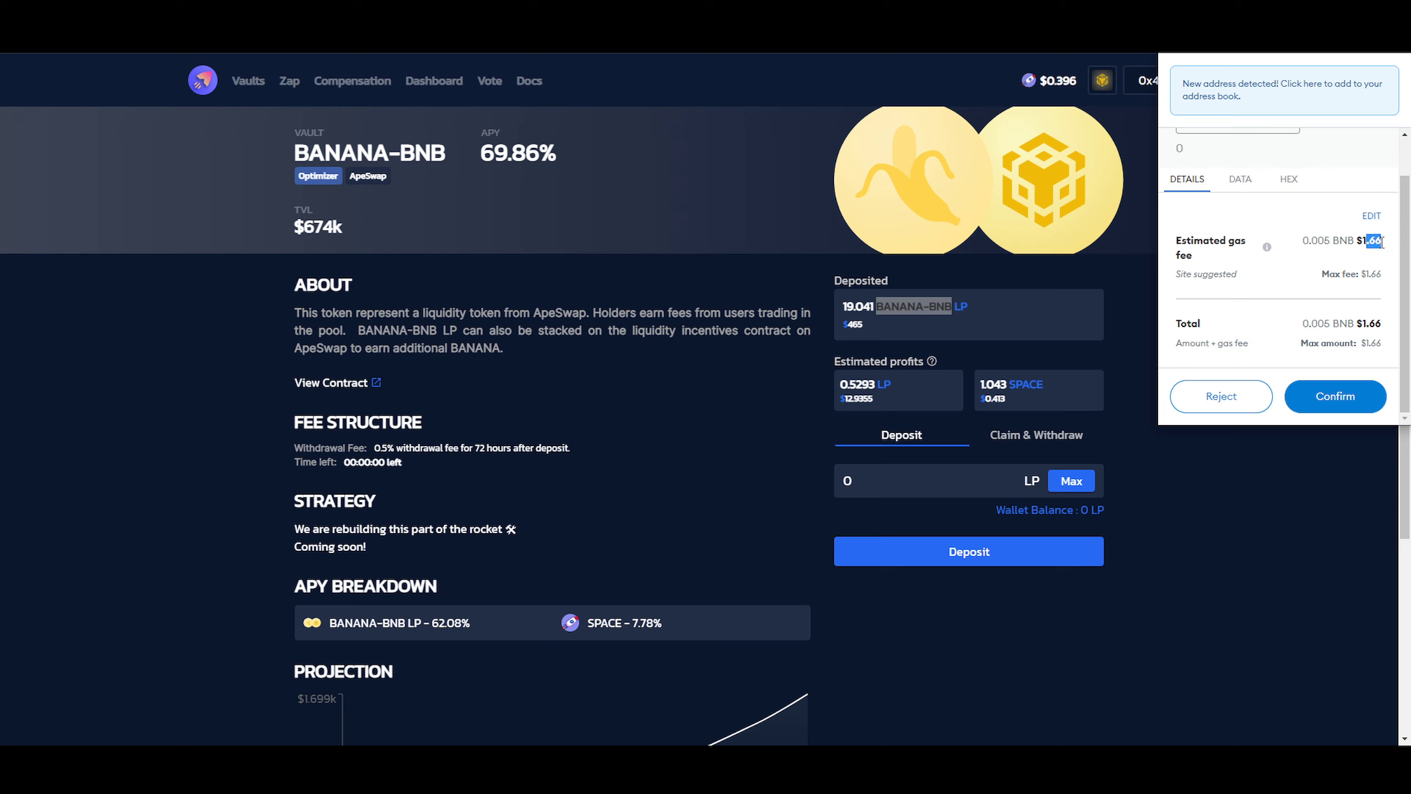
{"action": "left_click", "coordinate": [1340, 394]}
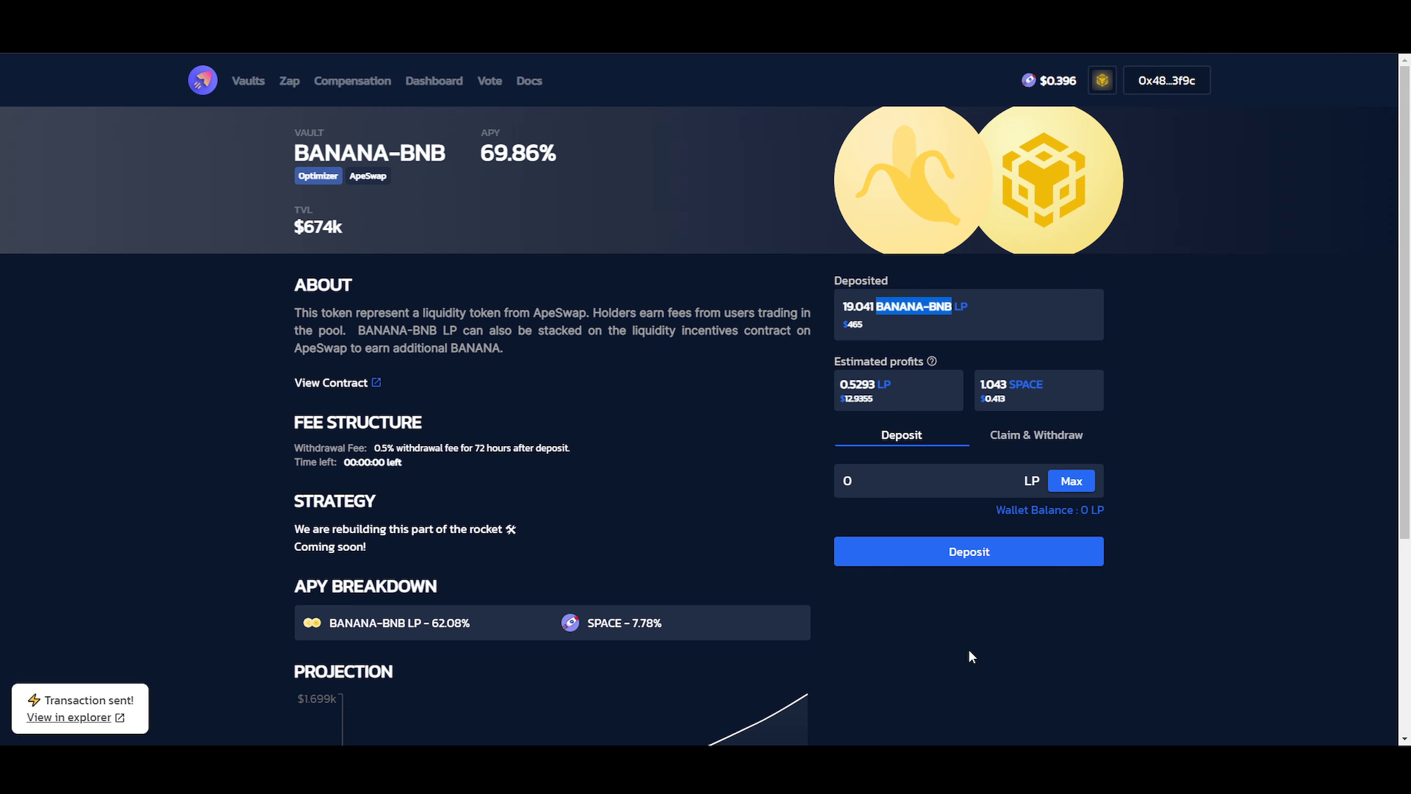
{"action": "left_click", "coordinate": [971, 656]}
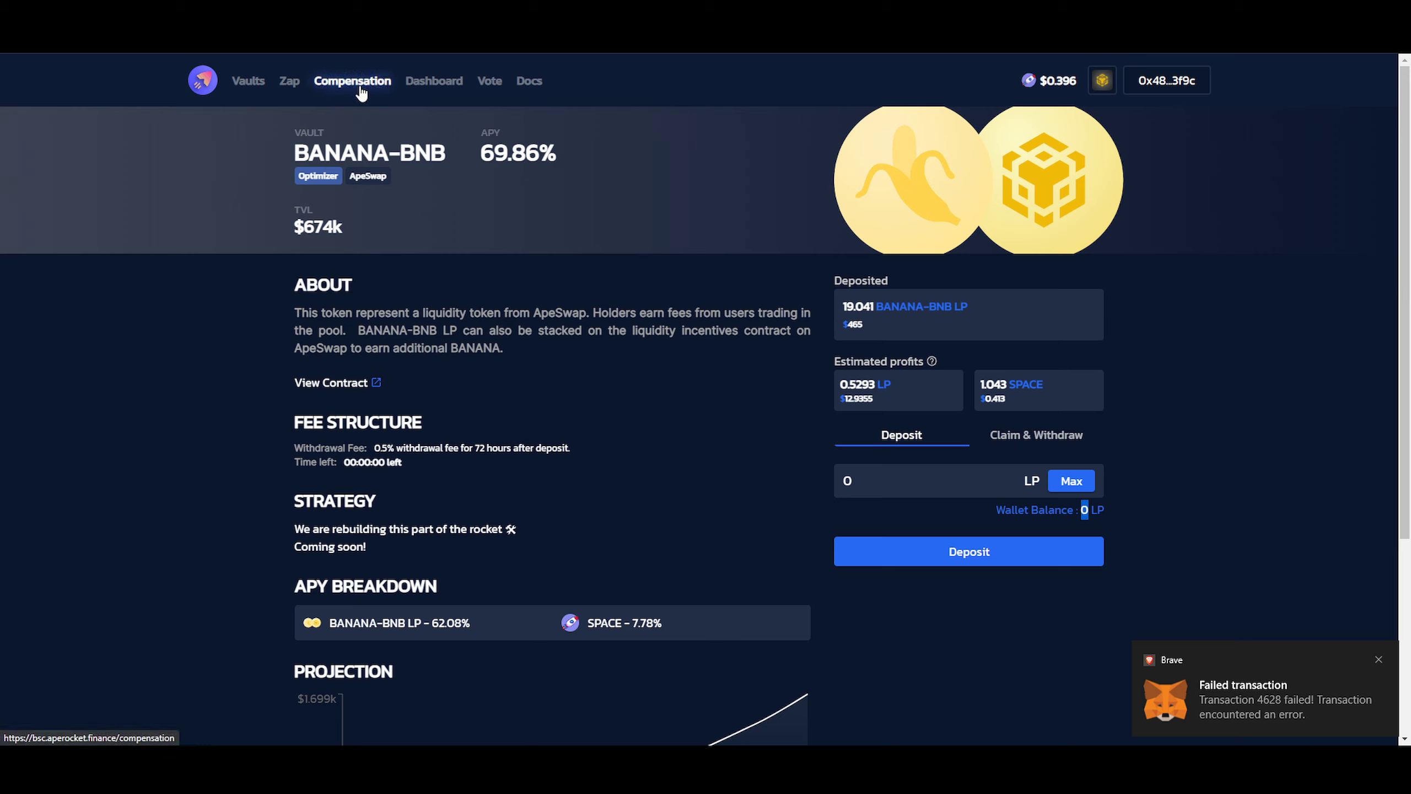
Open Zap and choose BUSD as the input token
{"action": "left_click", "coordinate": [293, 82]}
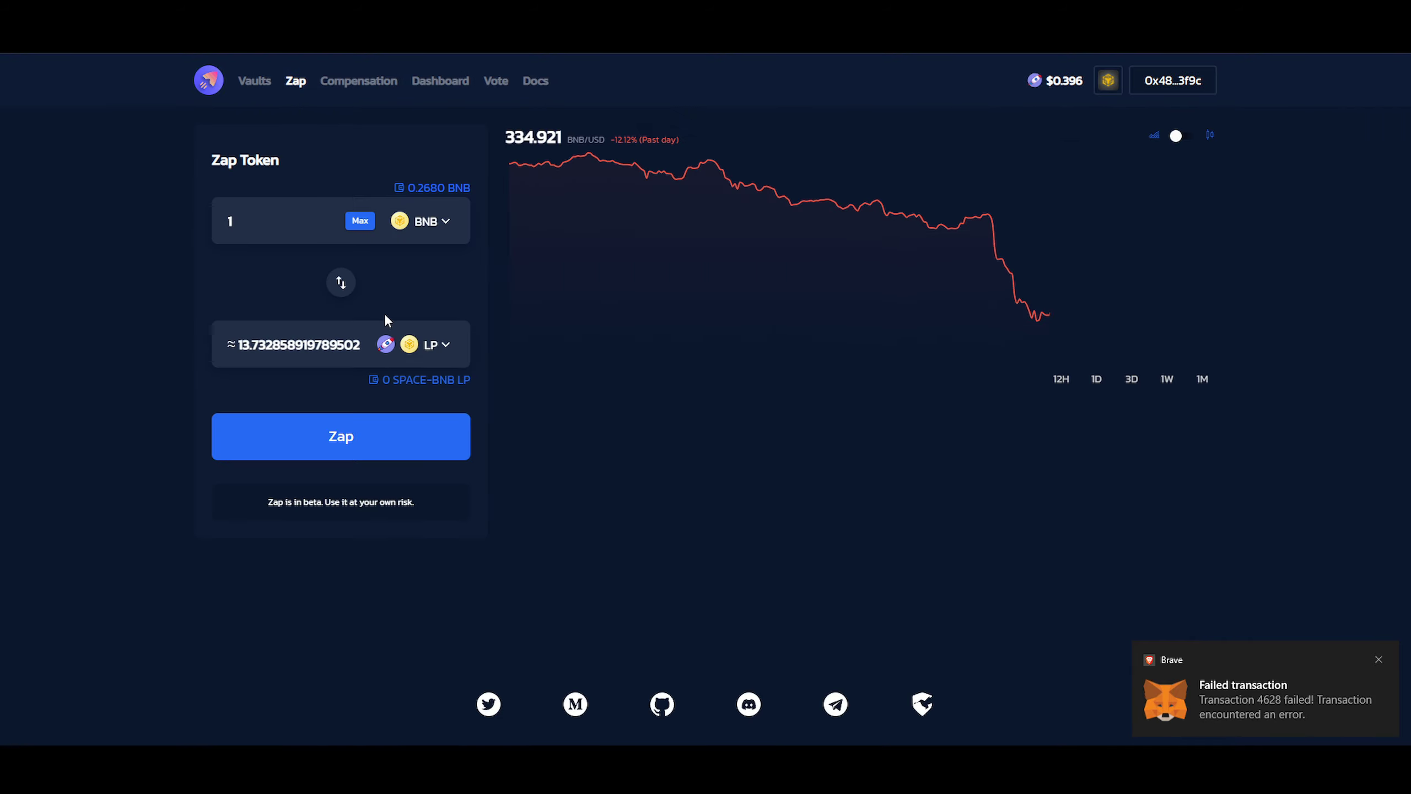
{"action": "left_click", "coordinate": [426, 222]}
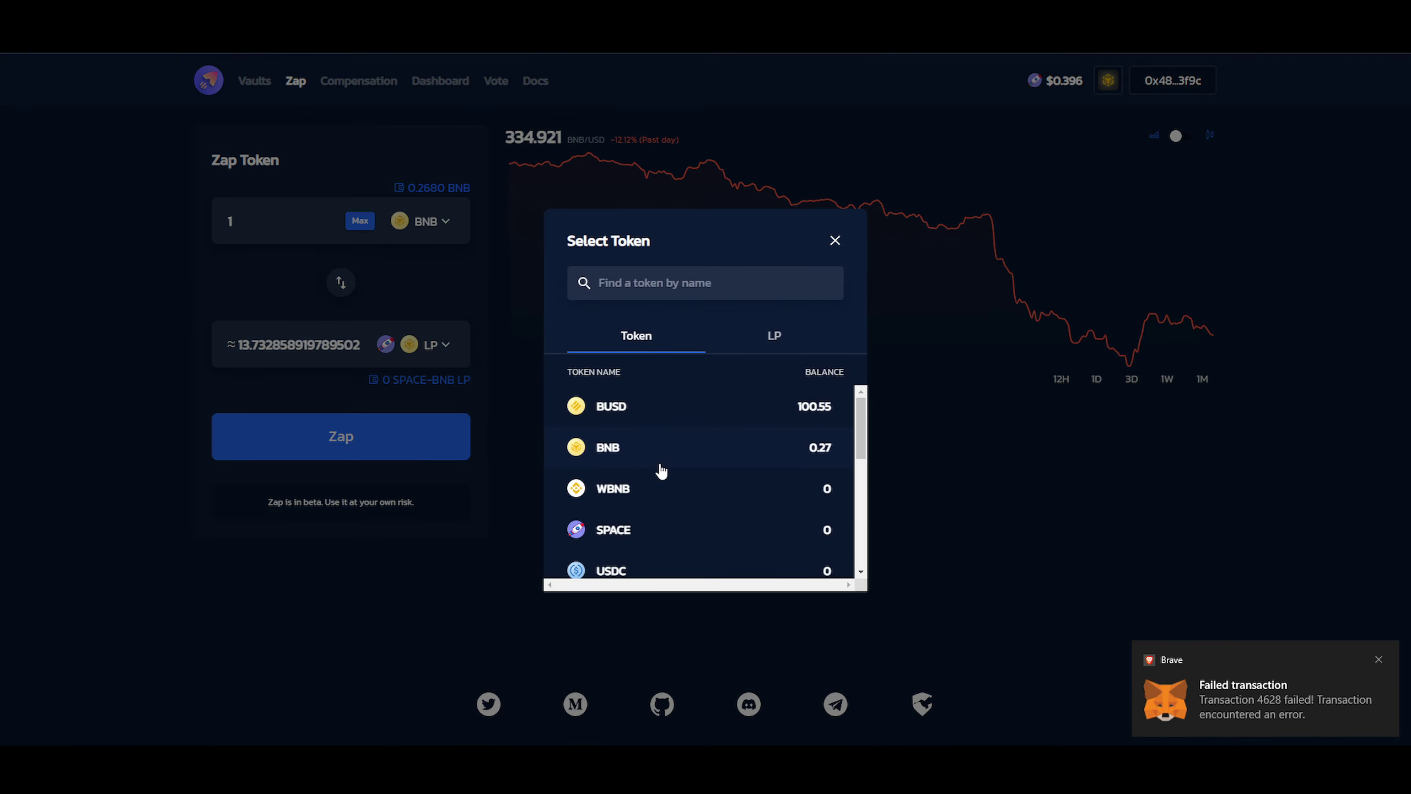
{"action": "left_click", "coordinate": [708, 423]}
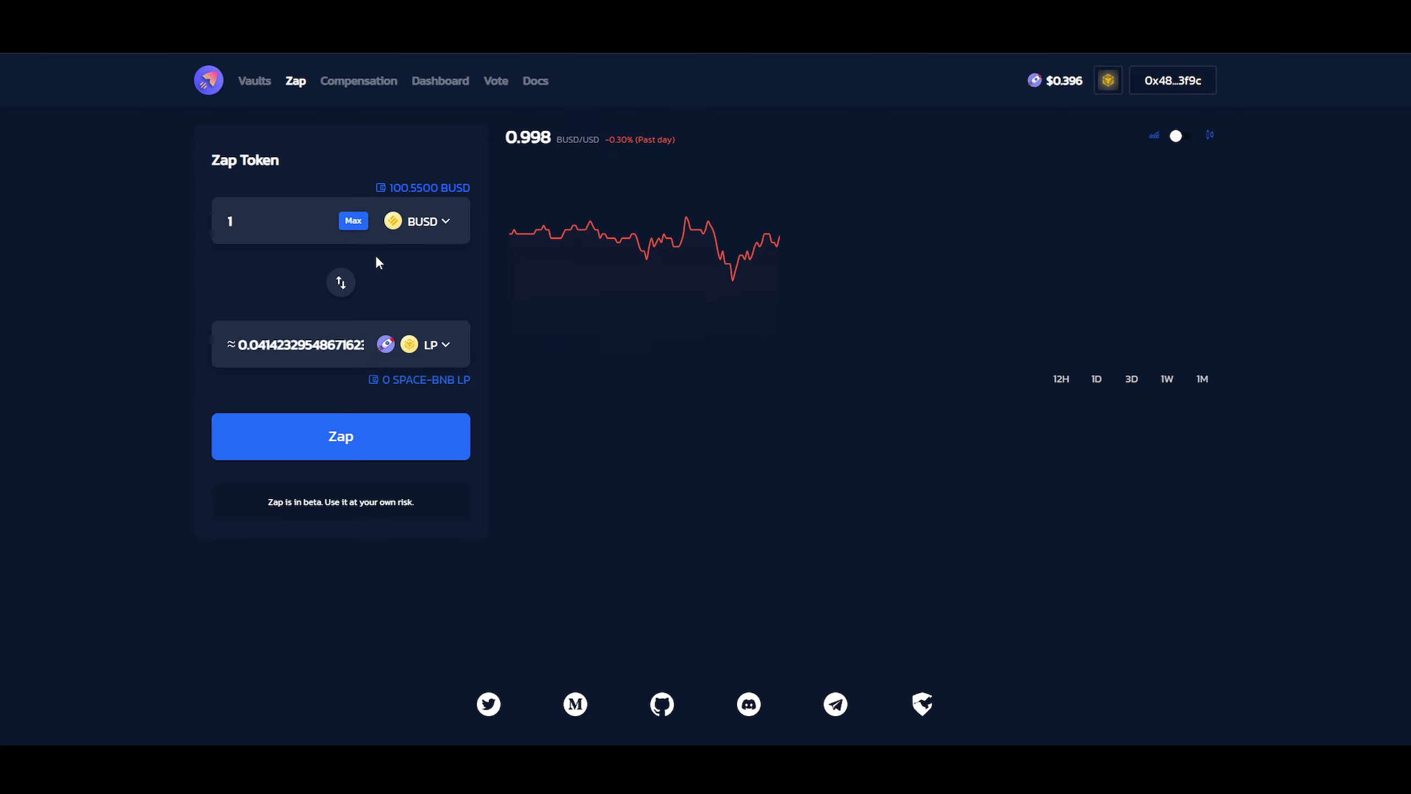
Search 'banana' among LP pairs, pick BANANA-BNB LP as output, and use the max 100.55 BUSD
{"action": "left_click", "coordinate": [438, 344]}
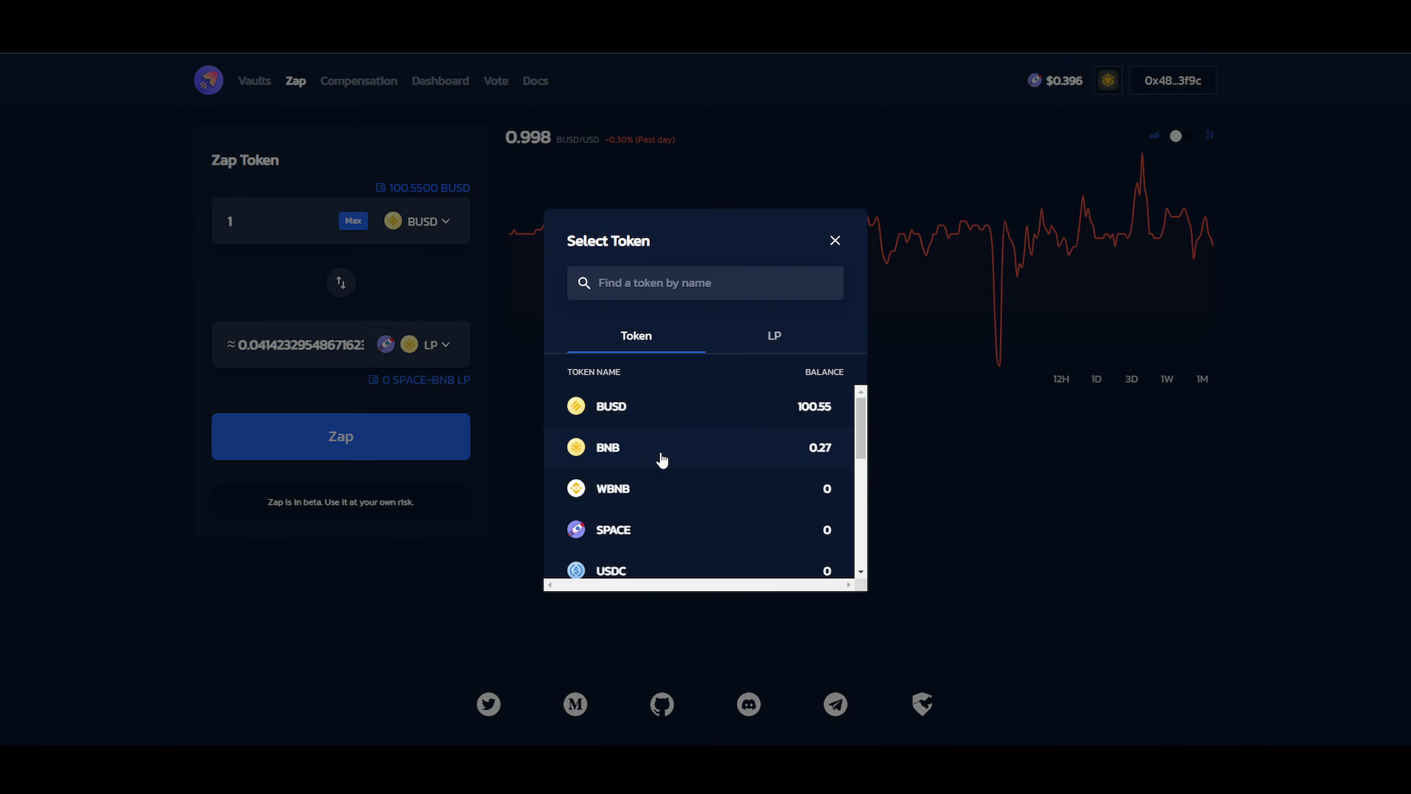
{"action": "left_click", "coordinate": [742, 358]}
{"action": "scroll", "coordinate": [718, 479], "scroll_direction": "down", "scroll_amount": 5}
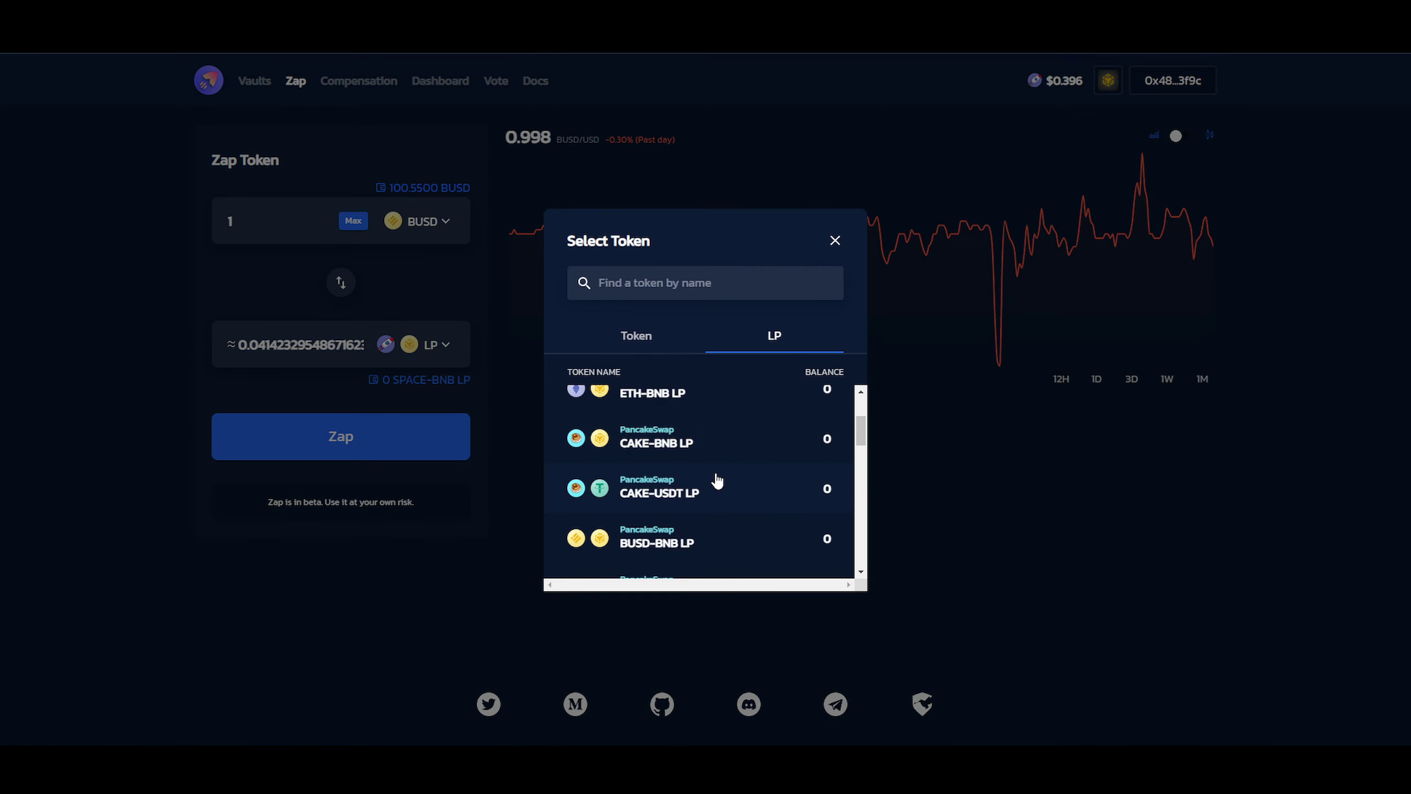
{"action": "left_click", "coordinate": [691, 285]}
{"action": "type", "text": "banana"}
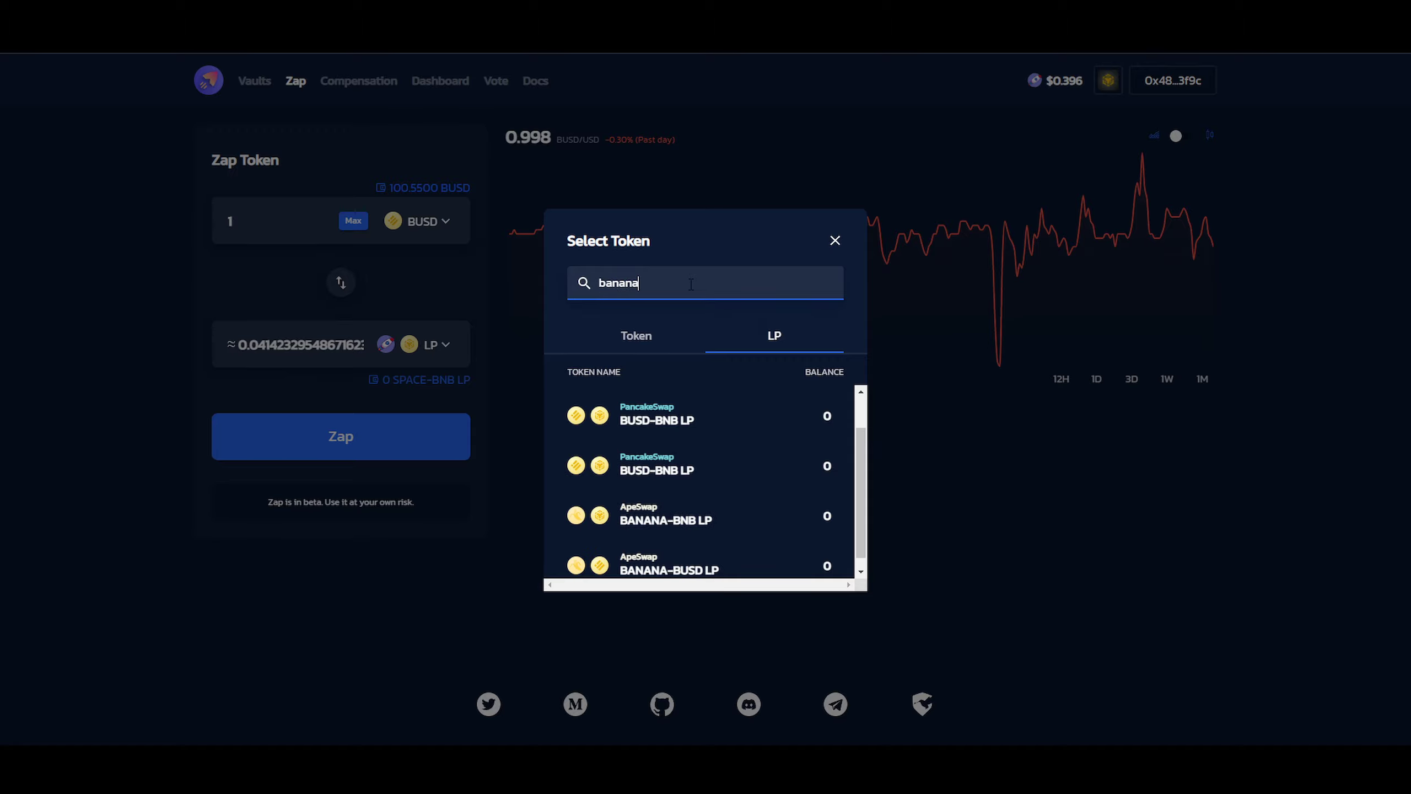
{"action": "left_click", "coordinate": [731, 522]}
{"action": "left_click", "coordinate": [353, 221]}
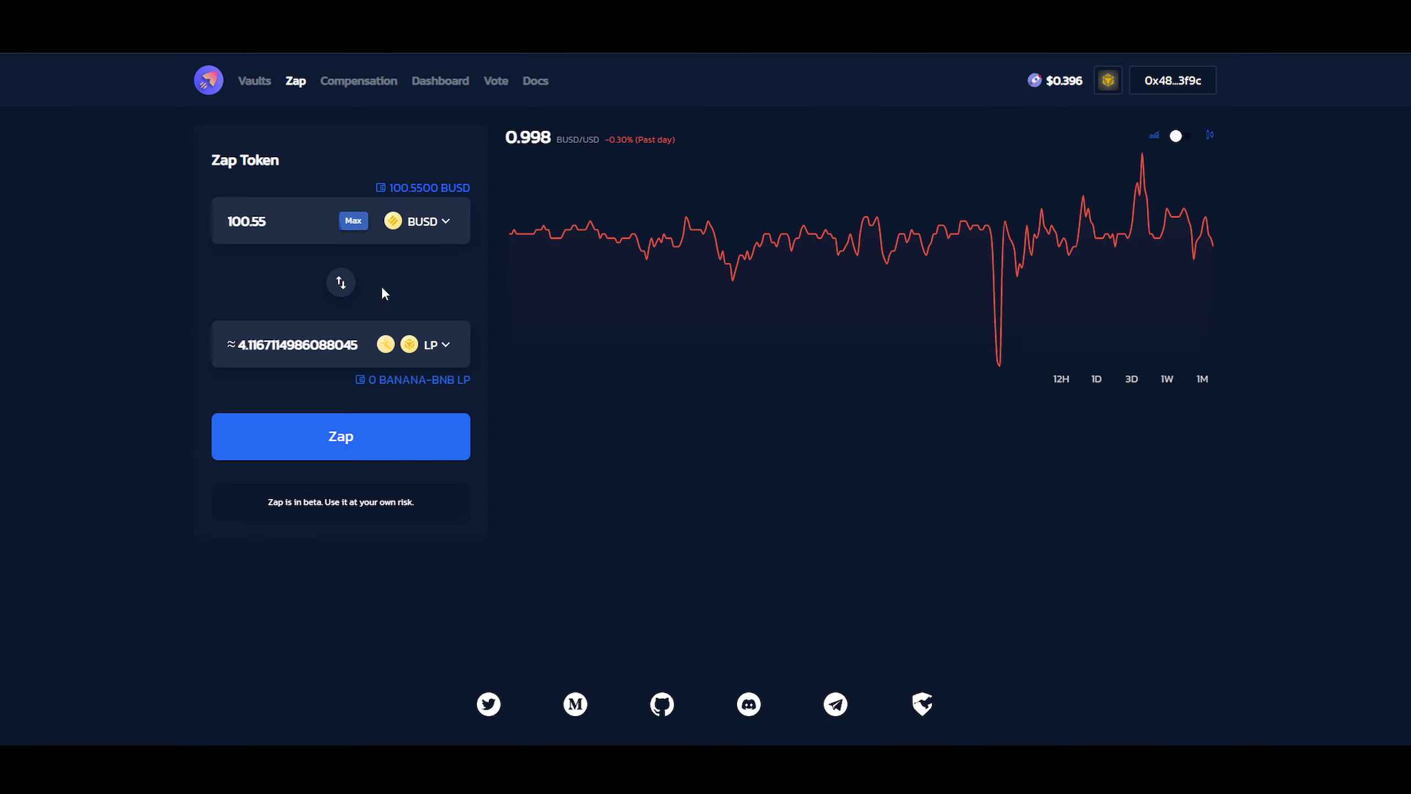
Zap the 100.55 BUSD into BANANA-BNB LP and approve it in MetaMask until confirmed
{"action": "left_click", "coordinate": [406, 445]}
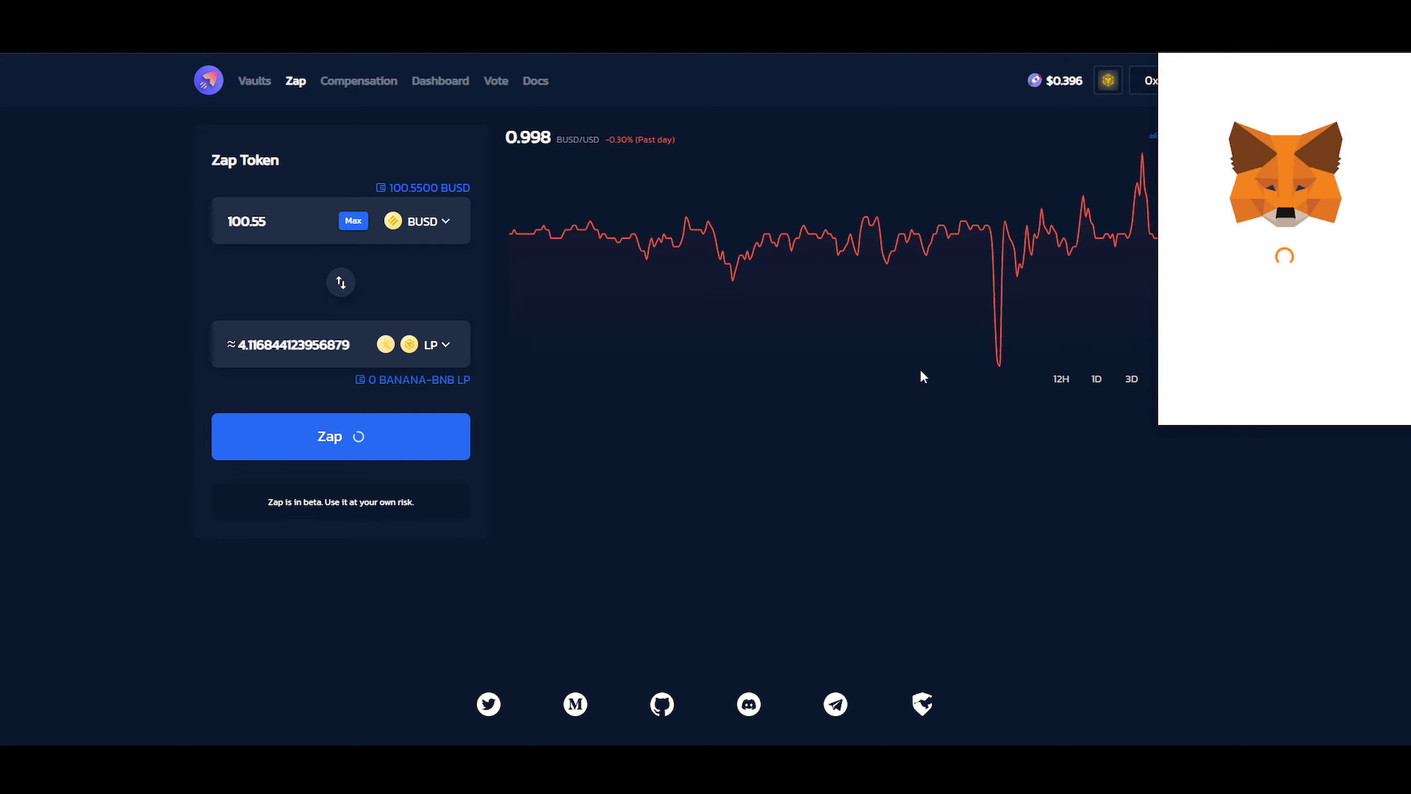
{"action": "scroll", "coordinate": [1310, 249], "scroll_direction": "down", "scroll_amount": 1}
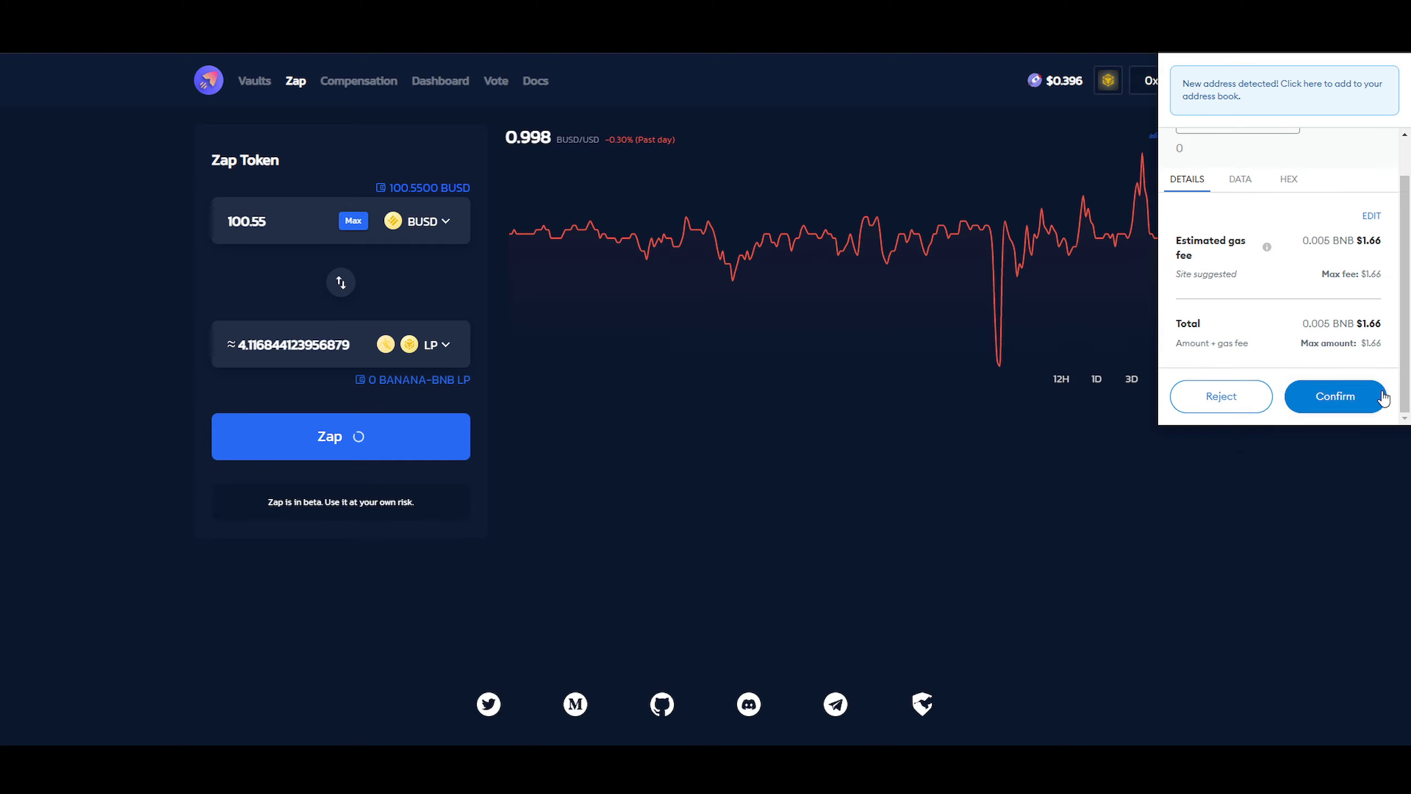
{"action": "left_click", "coordinate": [1335, 395]}
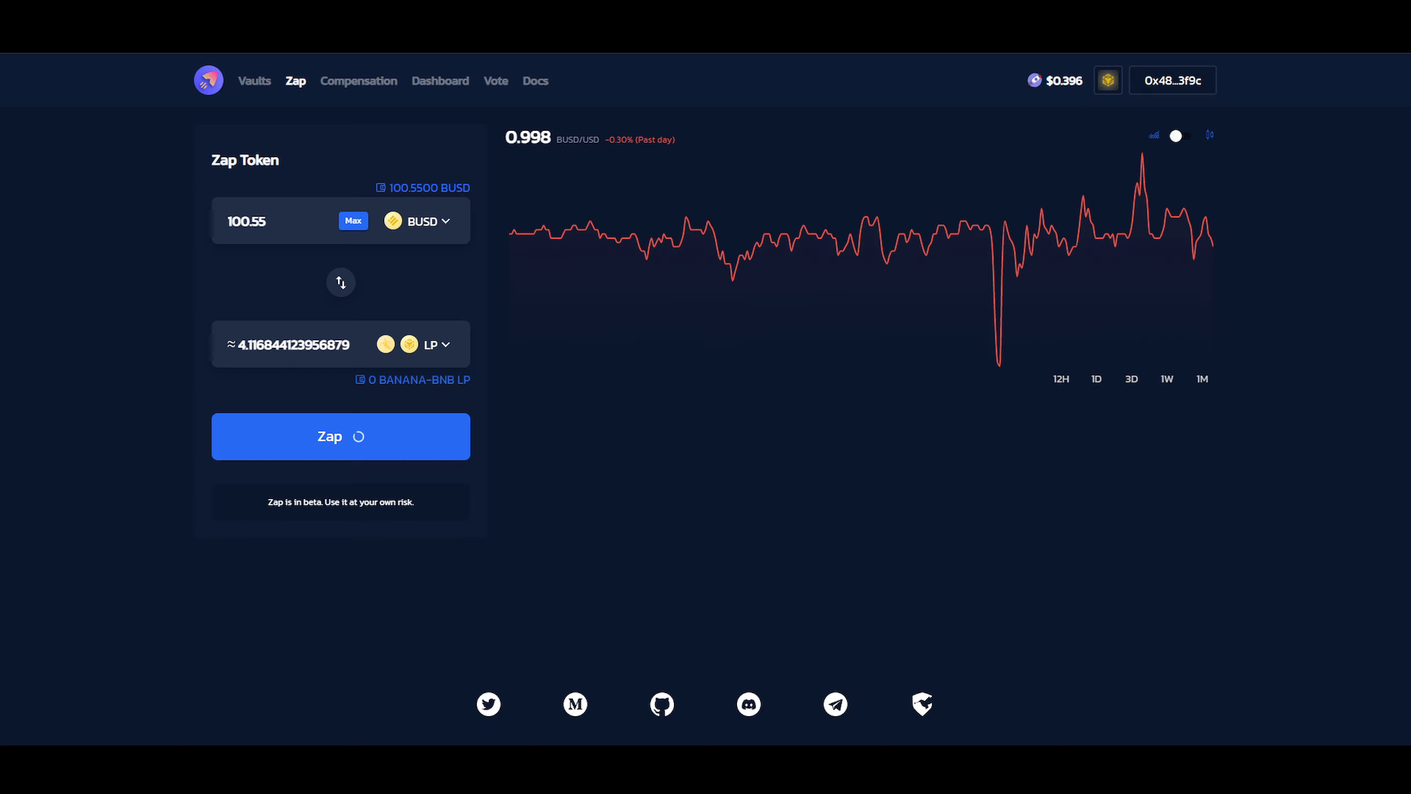
{"action": "key", "text": "alt+Tab"}
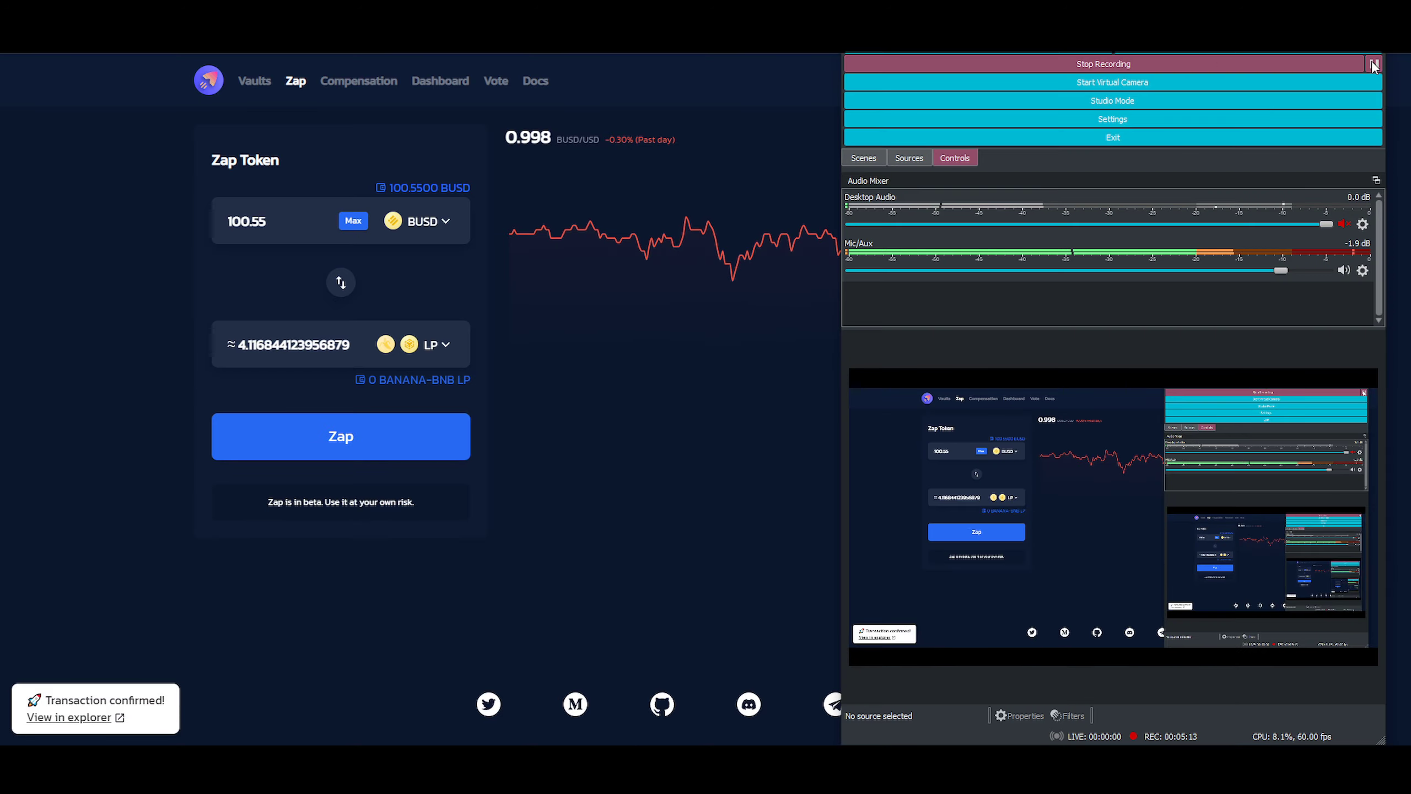
On ApeSwap's exchange, choose BUSD as the token to swap from and enter 50
{"action": "left_click", "coordinate": [1372, 65]}
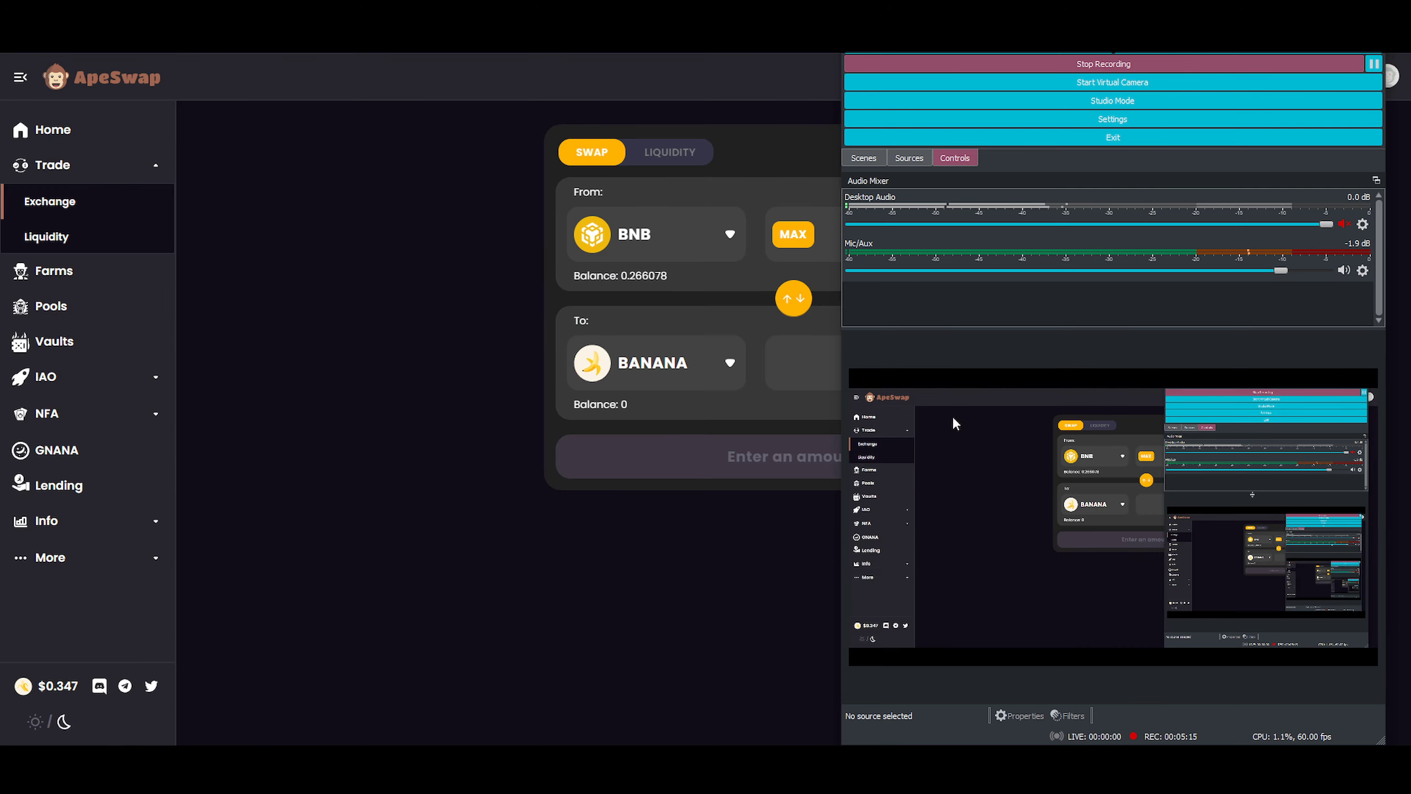
{"action": "left_click", "coordinate": [467, 544]}
{"action": "left_click", "coordinate": [670, 255]}
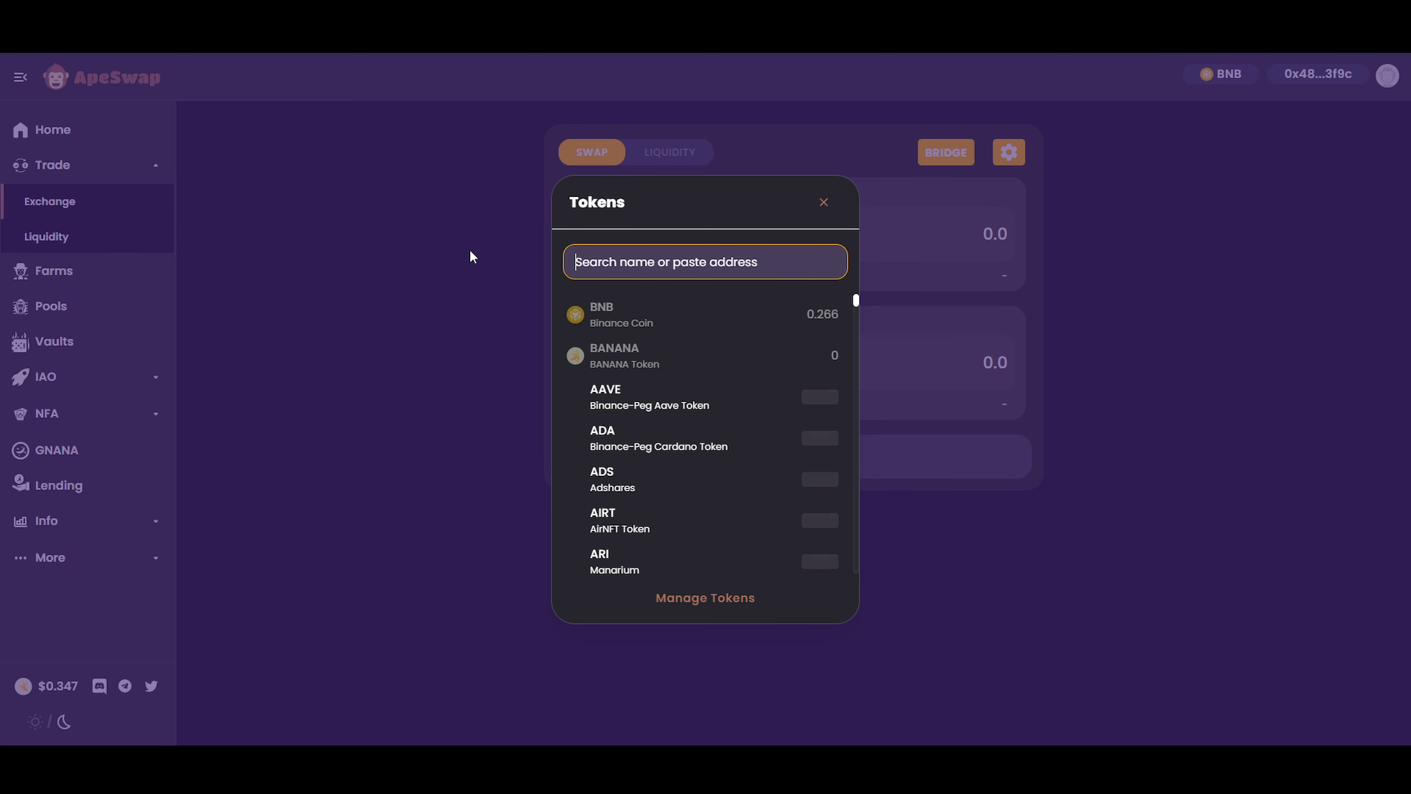
{"action": "left_click", "coordinate": [644, 397]}
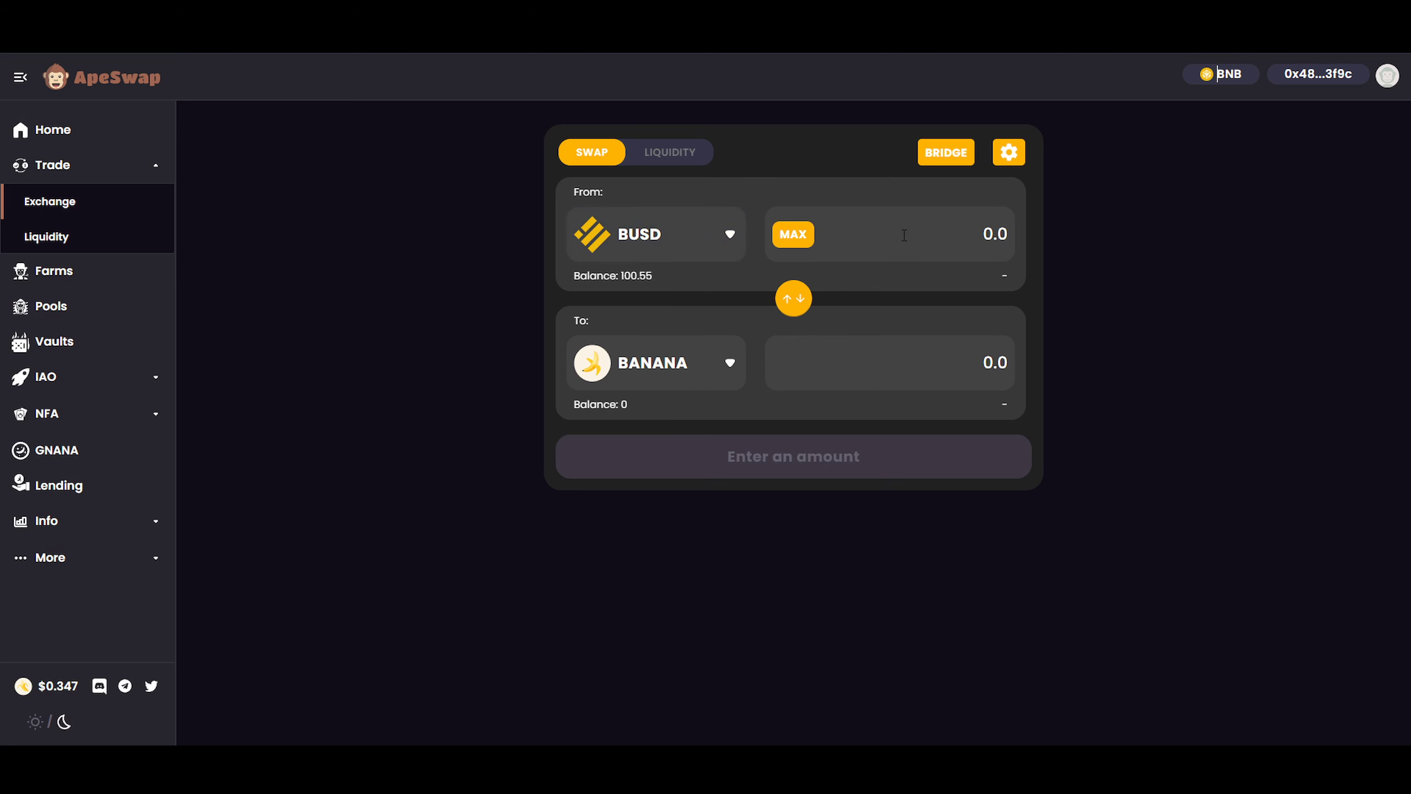
{"action": "type", "text": "50"}
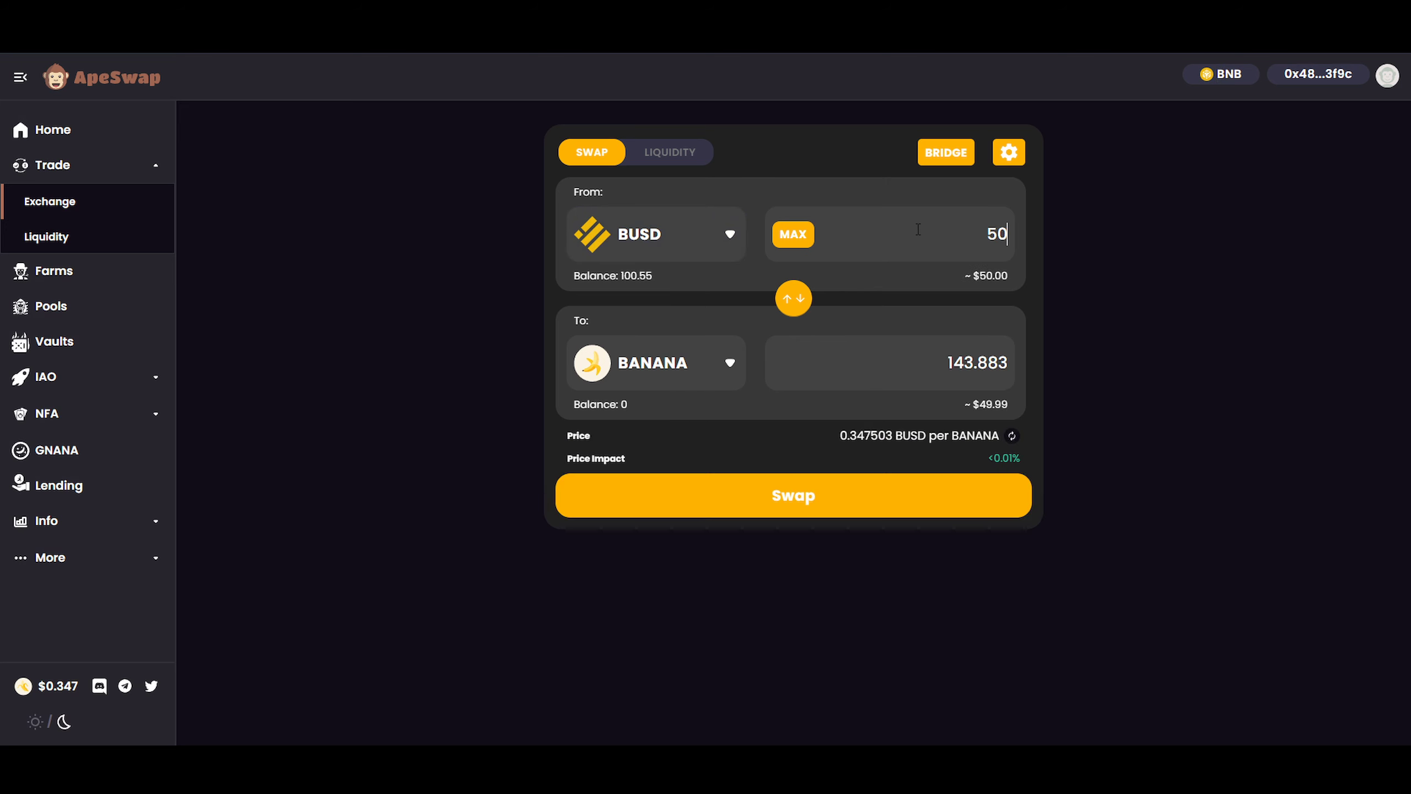
Review and confirm the 50 BUSD → 143.883 BANANA swap, approving it in MetaMask
{"action": "left_click", "coordinate": [816, 496]}
{"action": "left_click", "coordinate": [759, 554]}
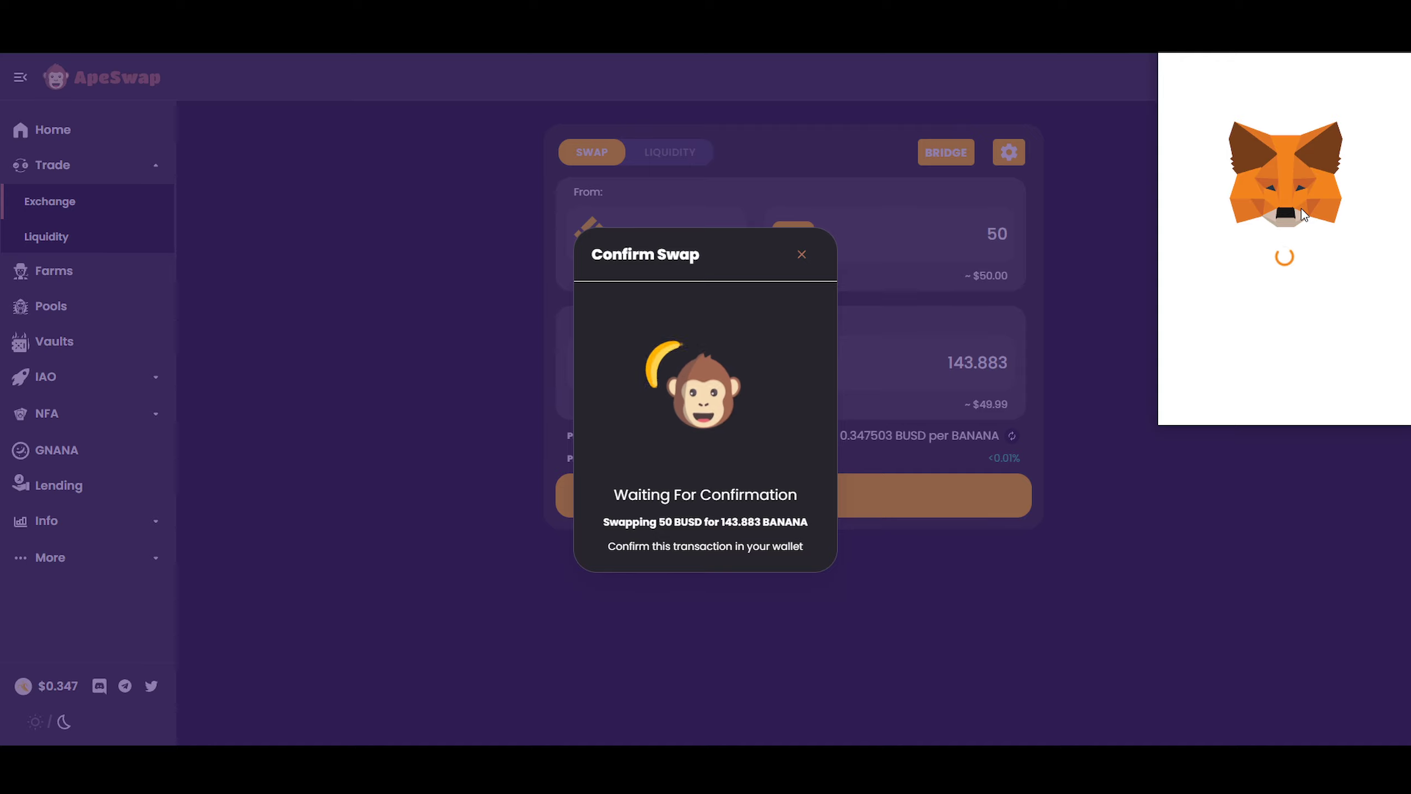
{"action": "scroll", "coordinate": [1277, 278], "scroll_direction": "down", "scroll_amount": 3}
{"action": "left_click", "coordinate": [1352, 405]}
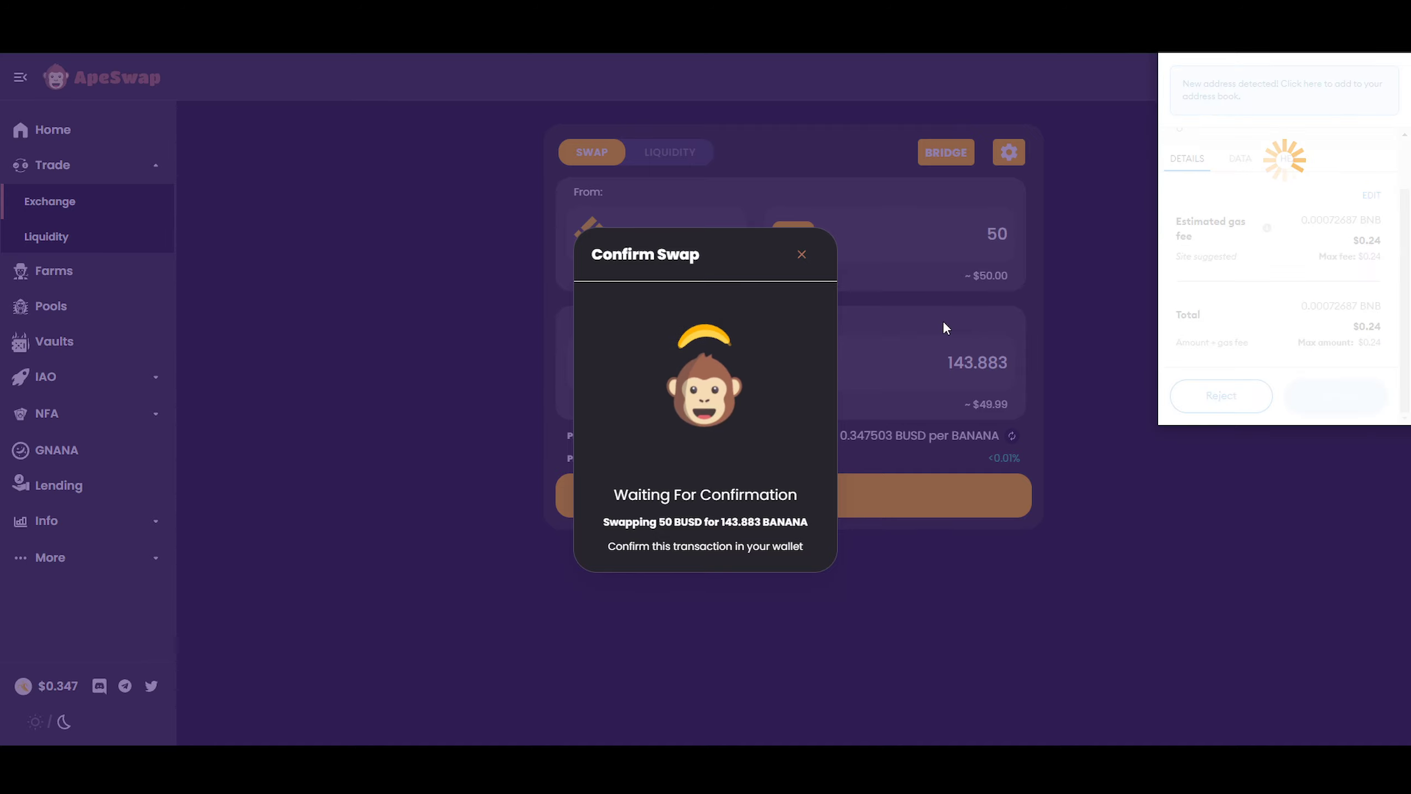
Close the submitted notice, set BNB as the receive token, and fill the full 50.55 BUSD balance
{"action": "left_click", "coordinate": [802, 255]}
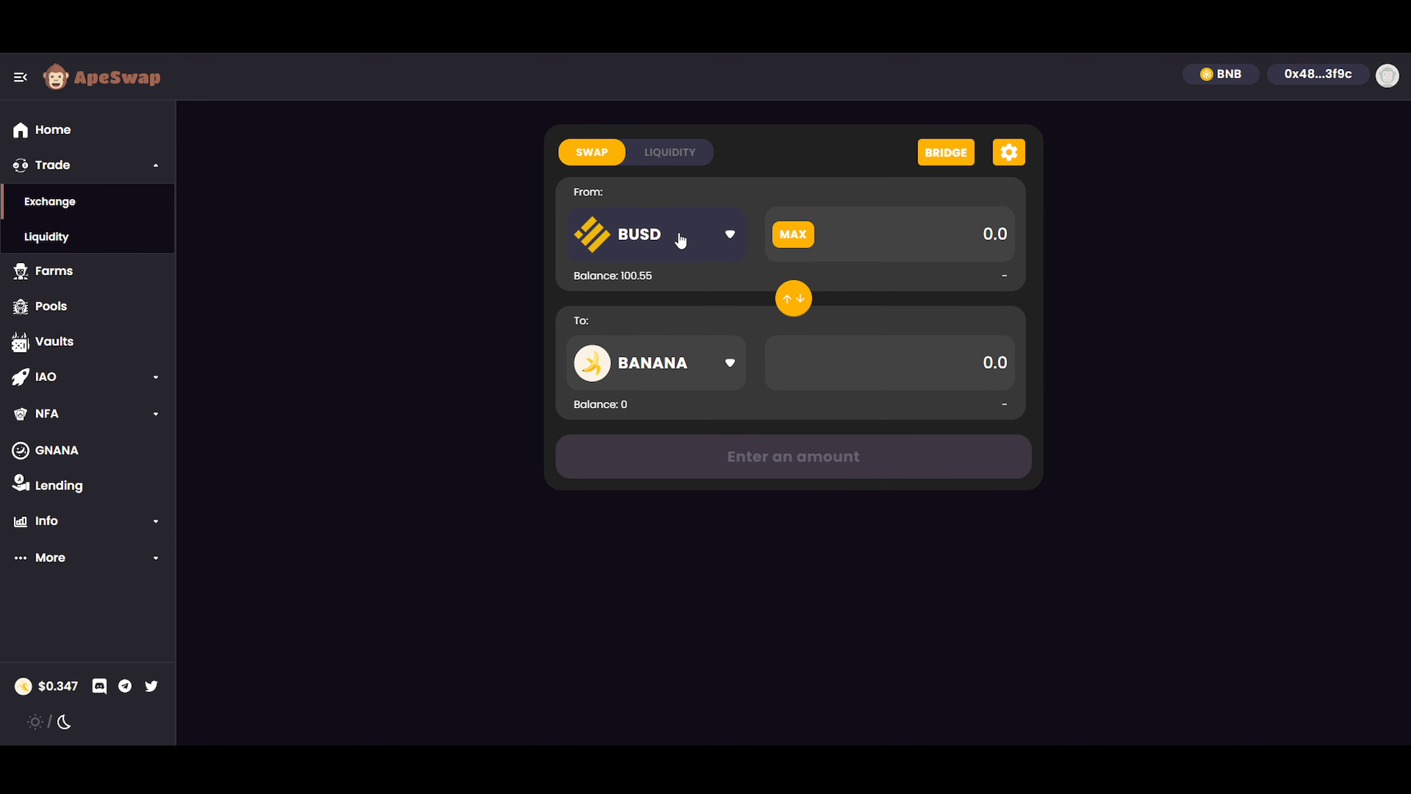
{"action": "left_click", "coordinate": [664, 383]}
{"action": "left_click", "coordinate": [800, 305]}
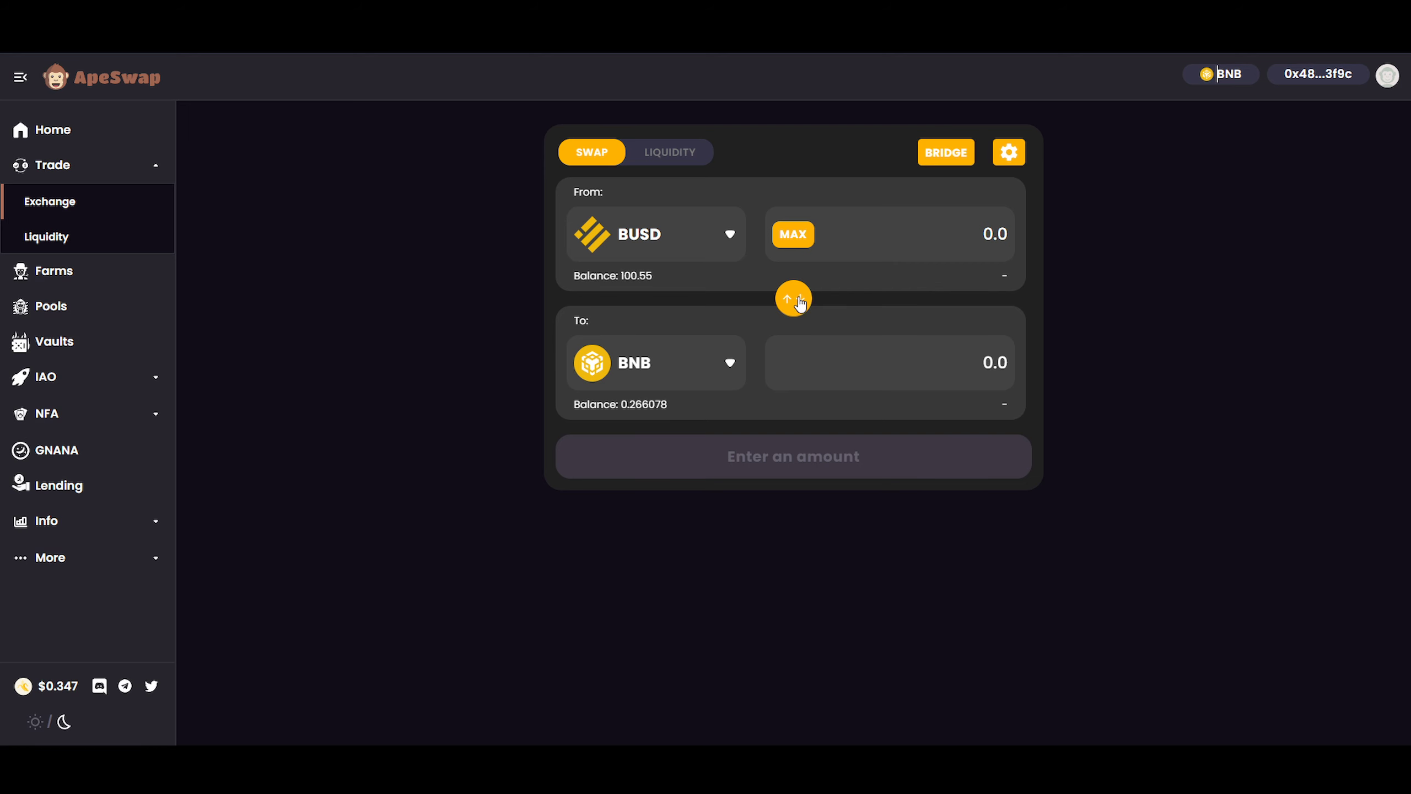
{"action": "left_click", "coordinate": [792, 234]}
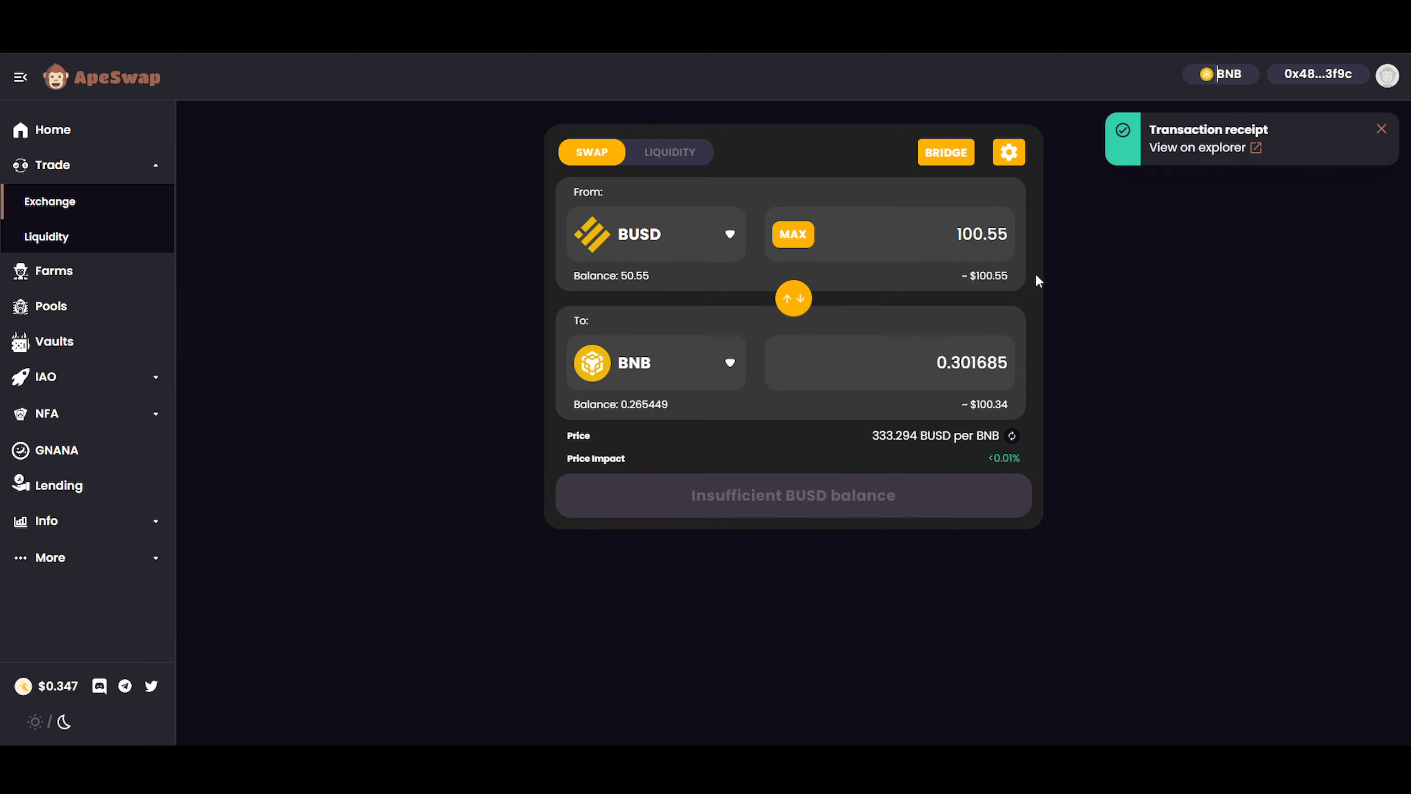
{"action": "left_click", "coordinate": [793, 225]}
Swap 50.55 BUSD for about 0.151669 BNB, approve it in MetaMask, then open Liquidity
{"action": "left_click", "coordinate": [841, 497]}
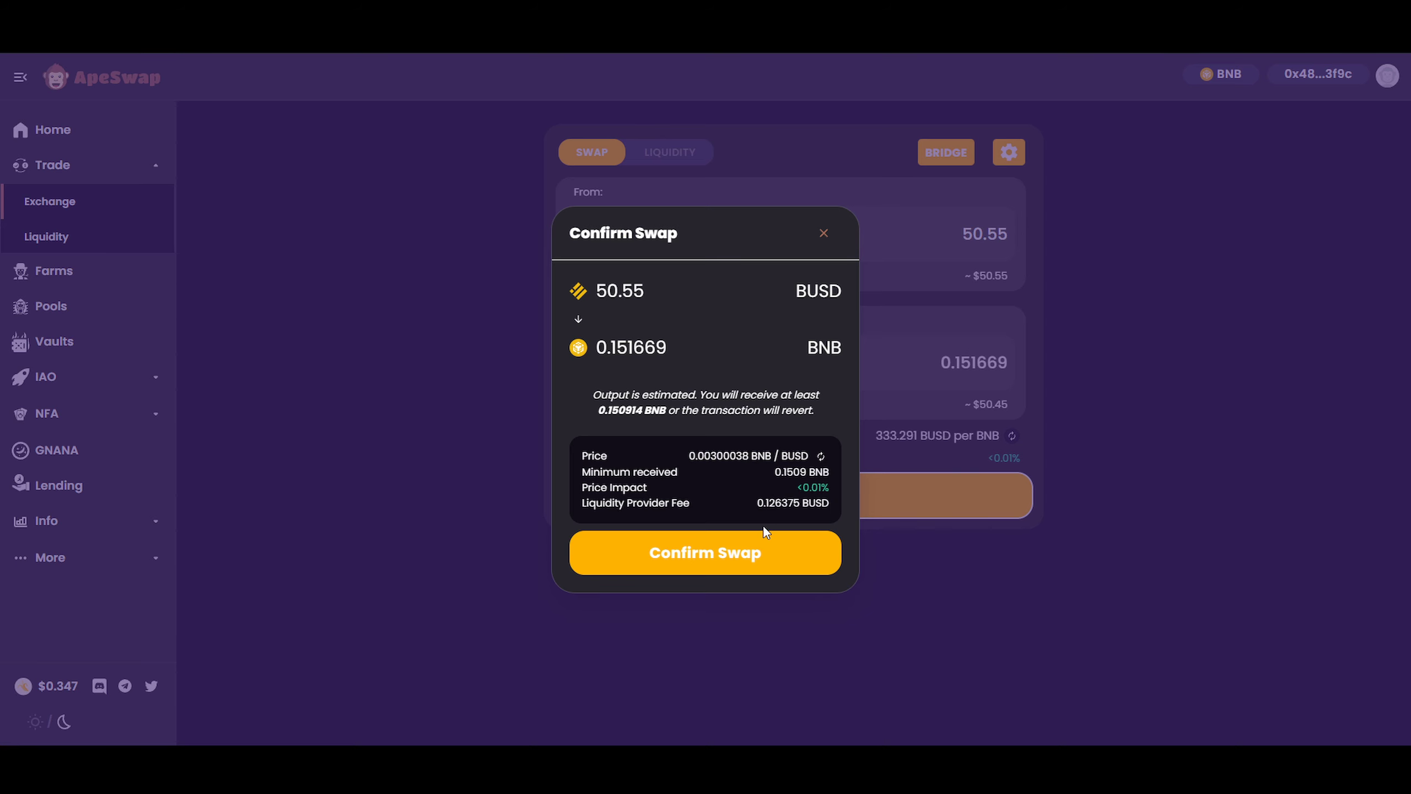
{"action": "left_click", "coordinate": [764, 551]}
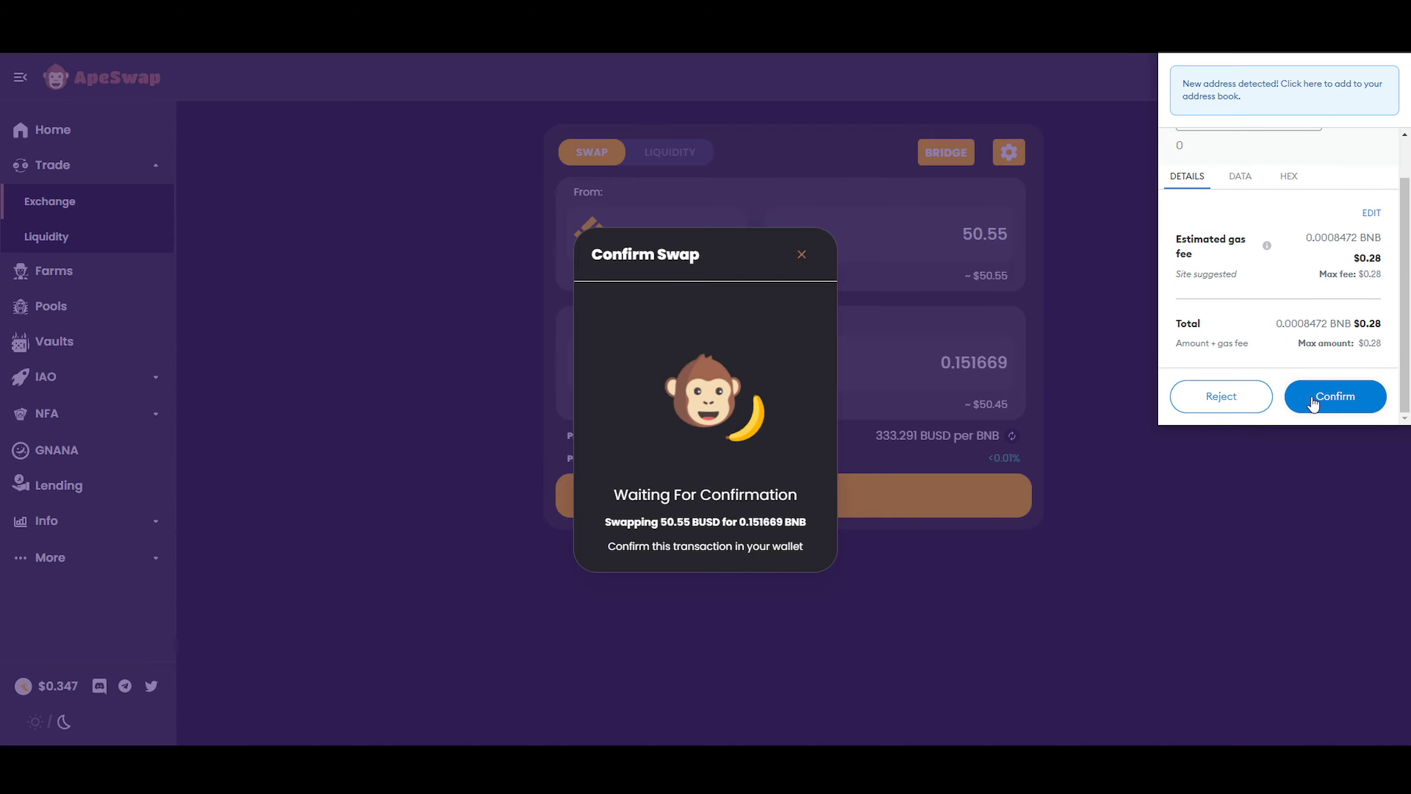
{"action": "left_click", "coordinate": [1336, 396]}
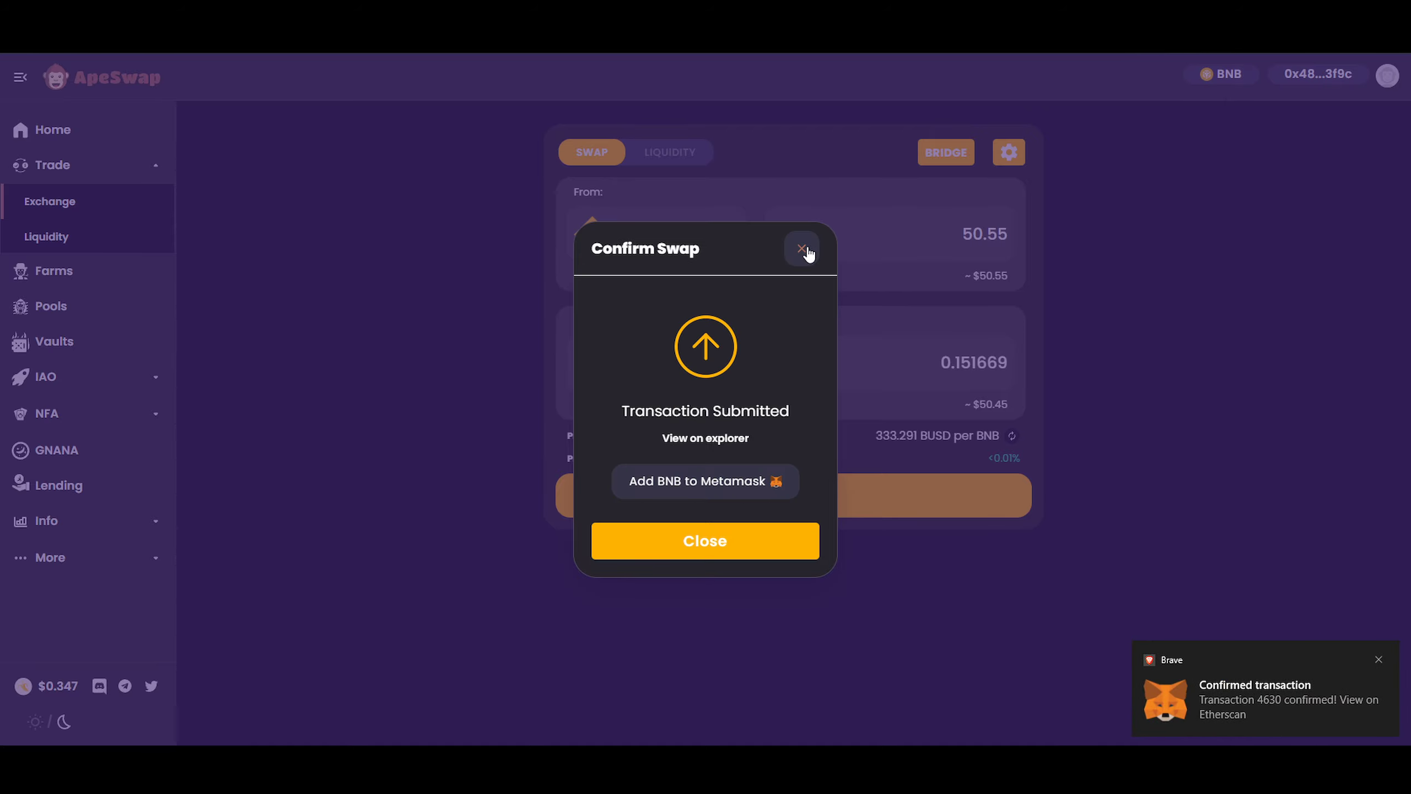
{"action": "left_click", "coordinate": [806, 253]}
{"action": "left_click", "coordinate": [694, 161]}
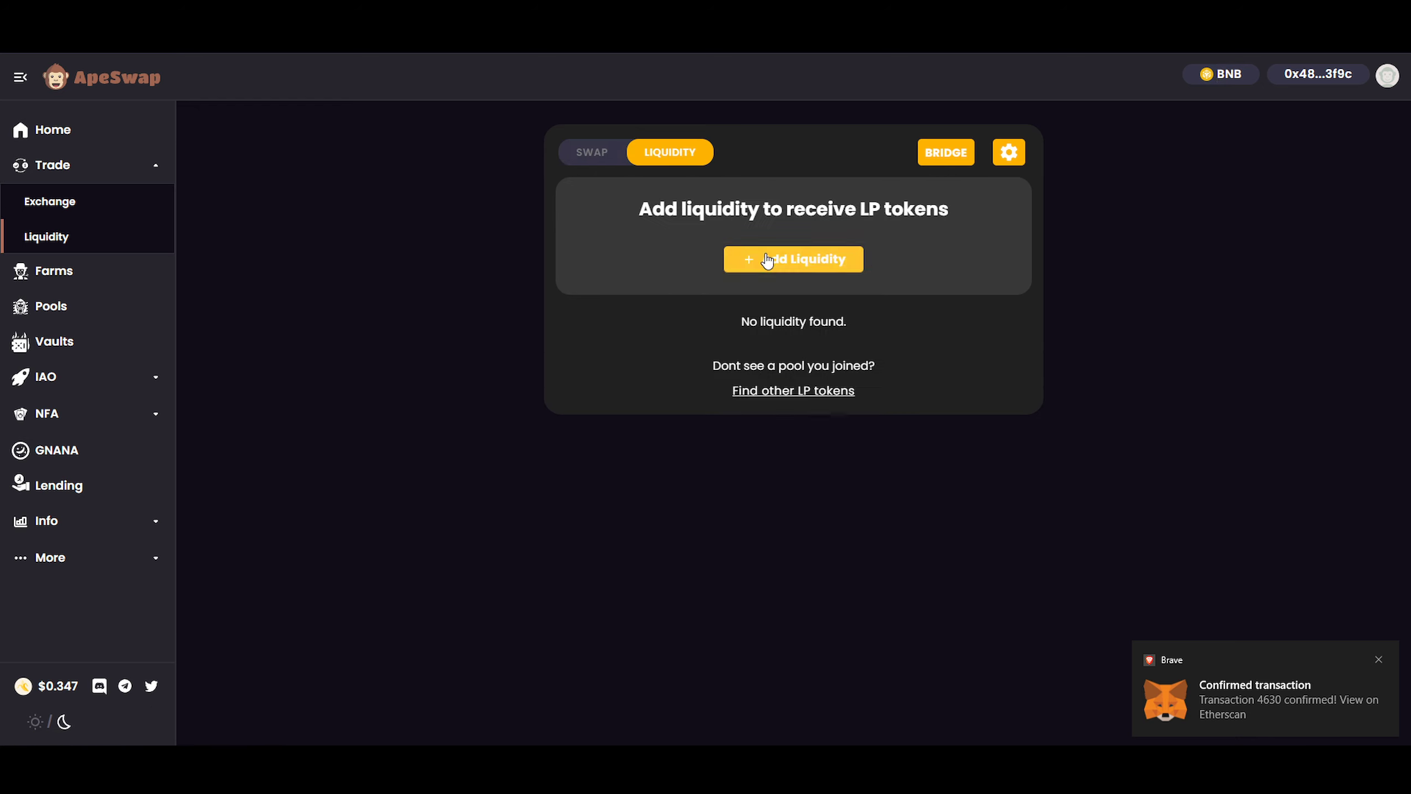
Set up a new BNB–BANANA liquidity pair using the full 143.883 BANANA balance
{"action": "left_click", "coordinate": [768, 259]}
{"action": "left_click", "coordinate": [697, 283]}
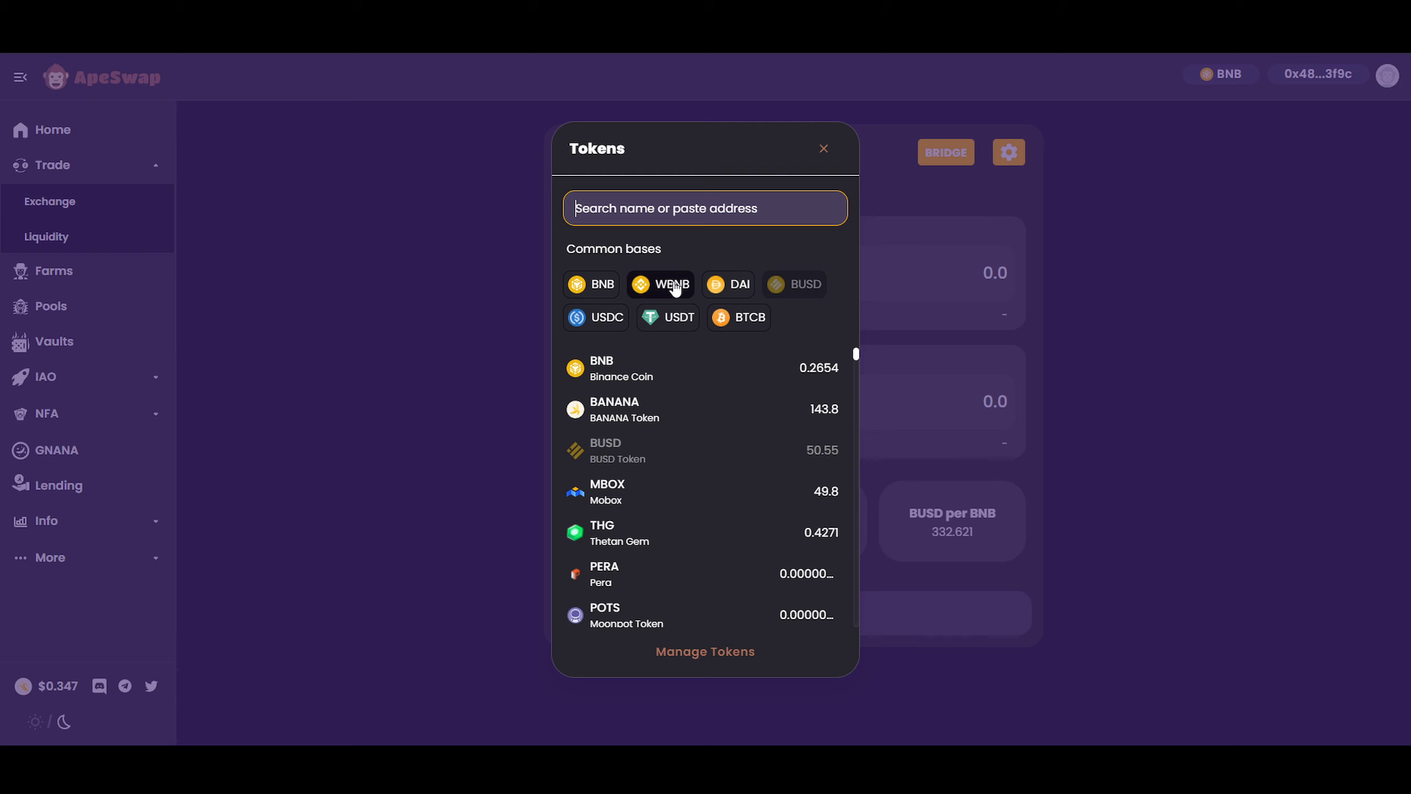
{"action": "left_click", "coordinate": [602, 284]}
{"action": "left_click", "coordinate": [632, 414]}
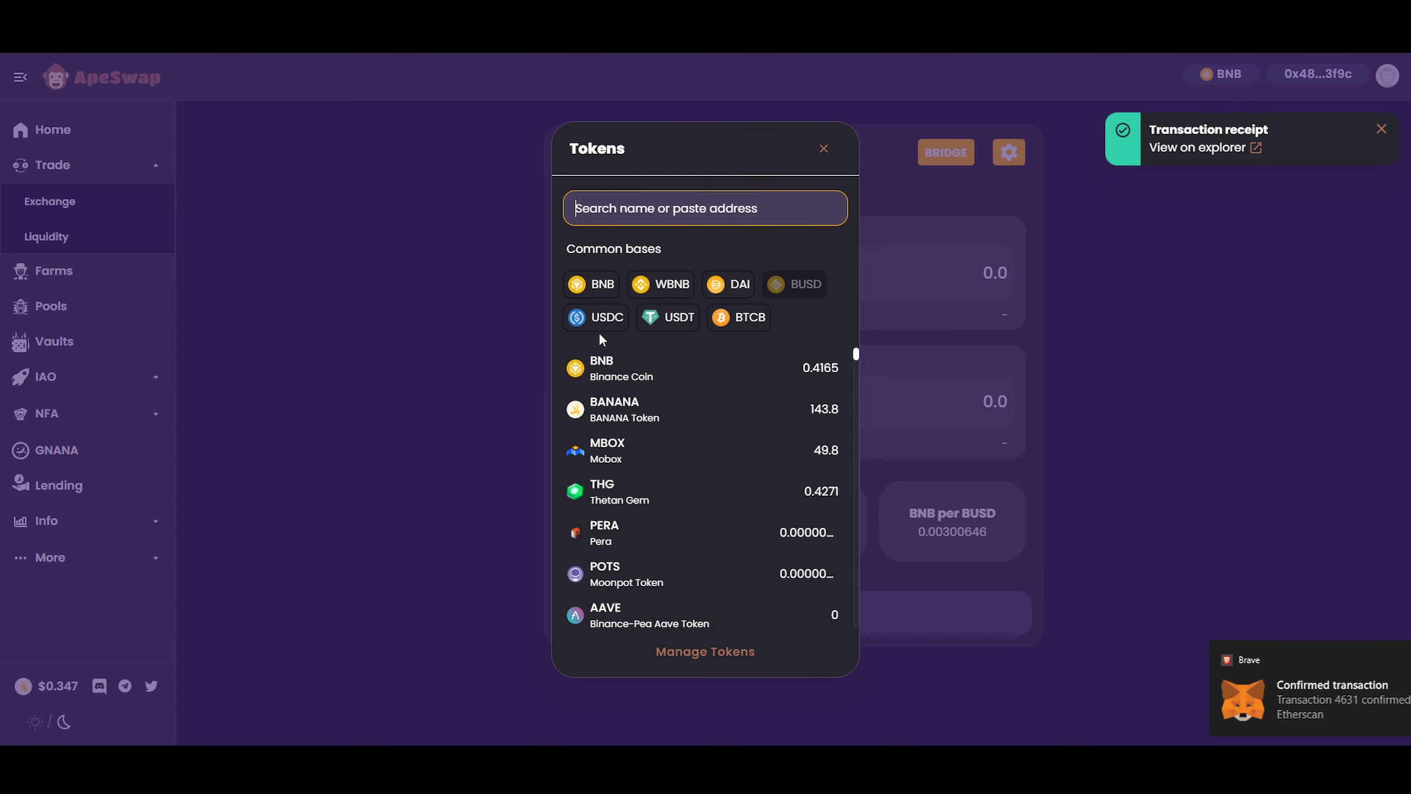
{"action": "left_click", "coordinate": [612, 409]}
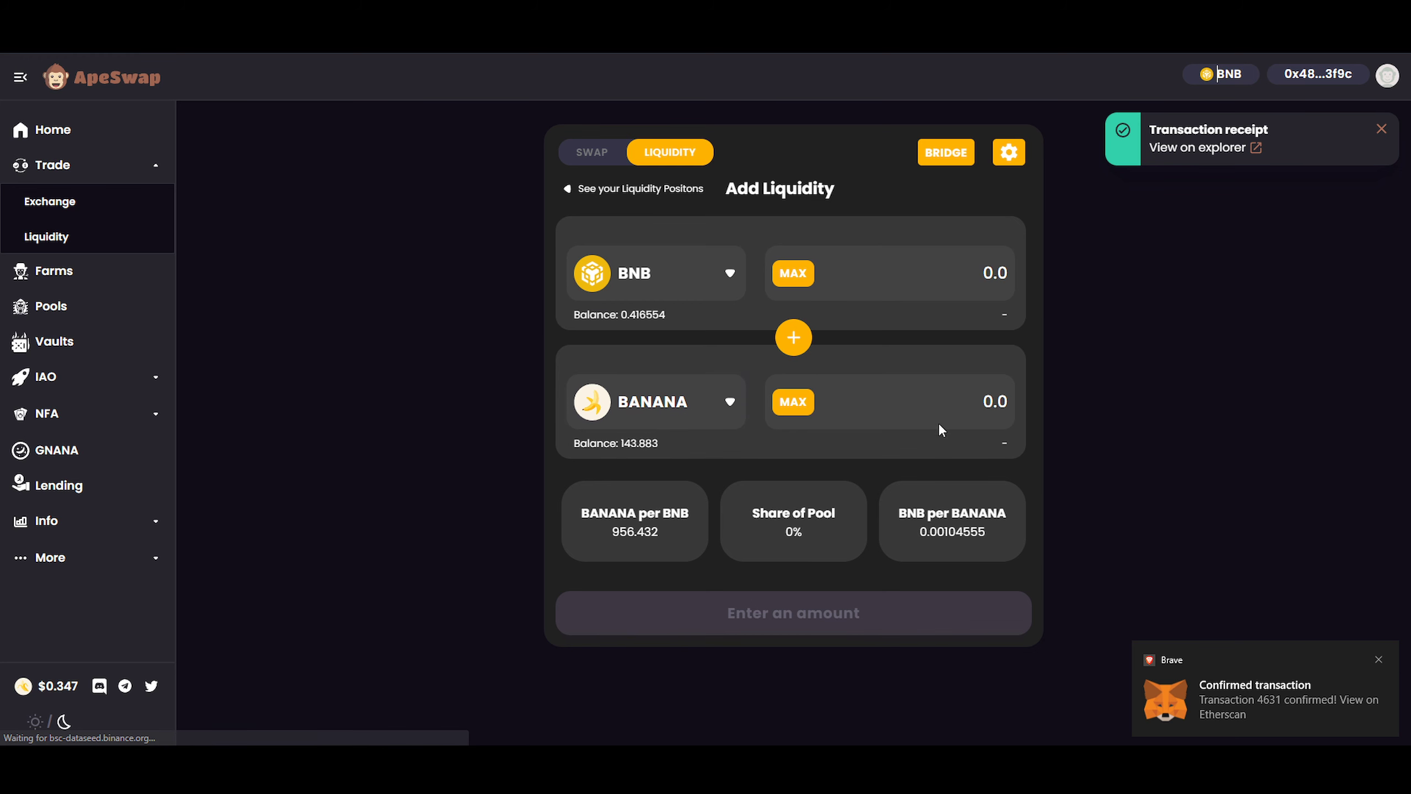
{"action": "left_click", "coordinate": [792, 401]}
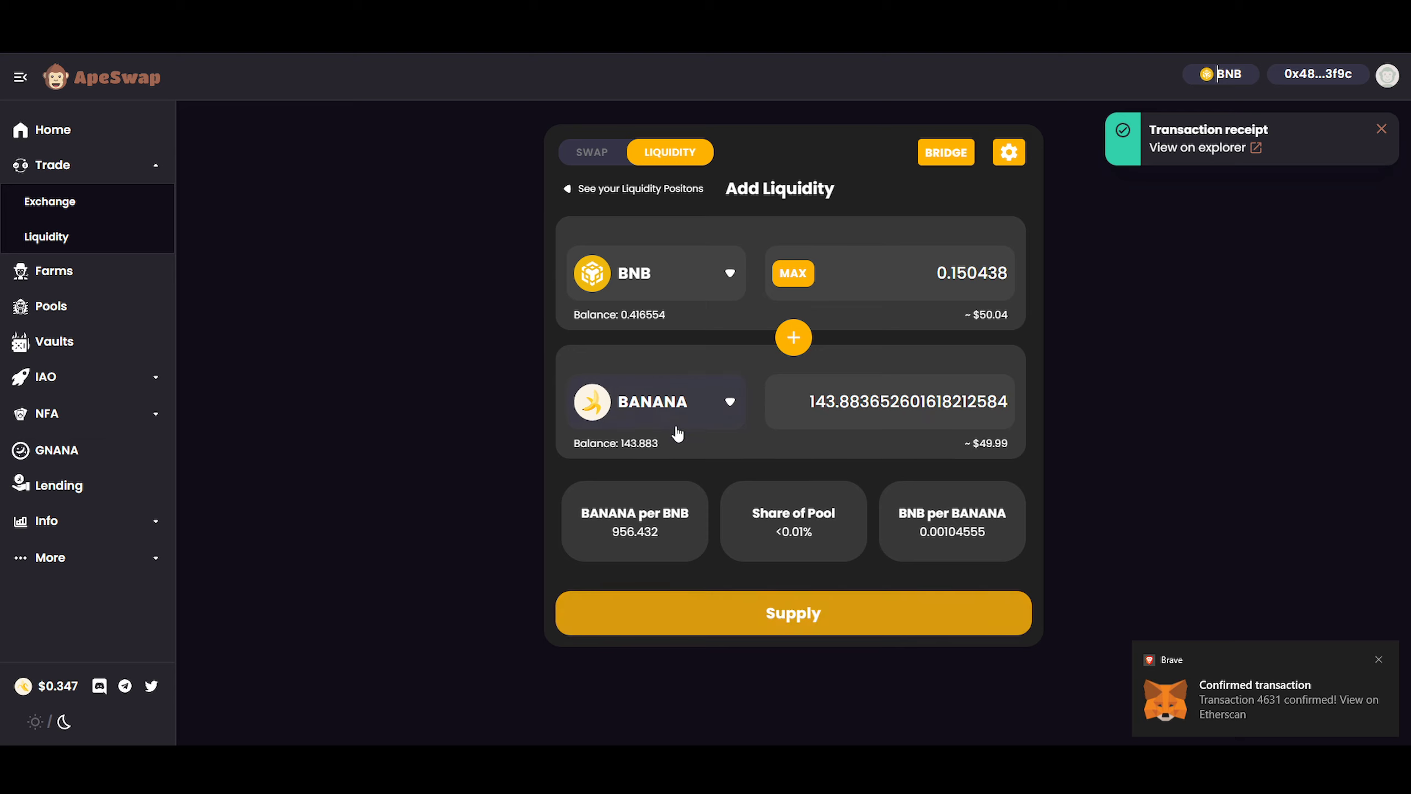
{"action": "left_click", "coordinate": [793, 273]}
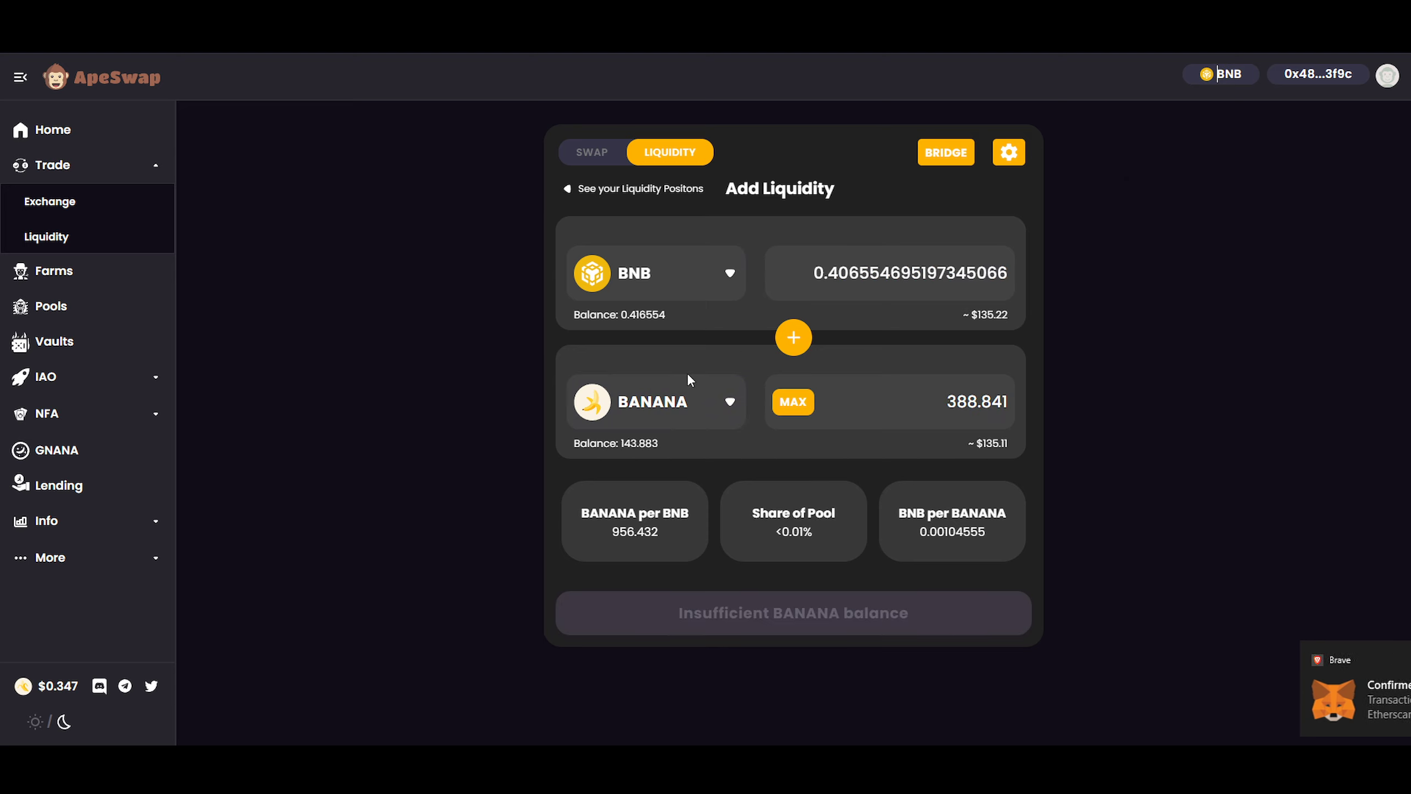
{"action": "left_click", "coordinate": [792, 401]}
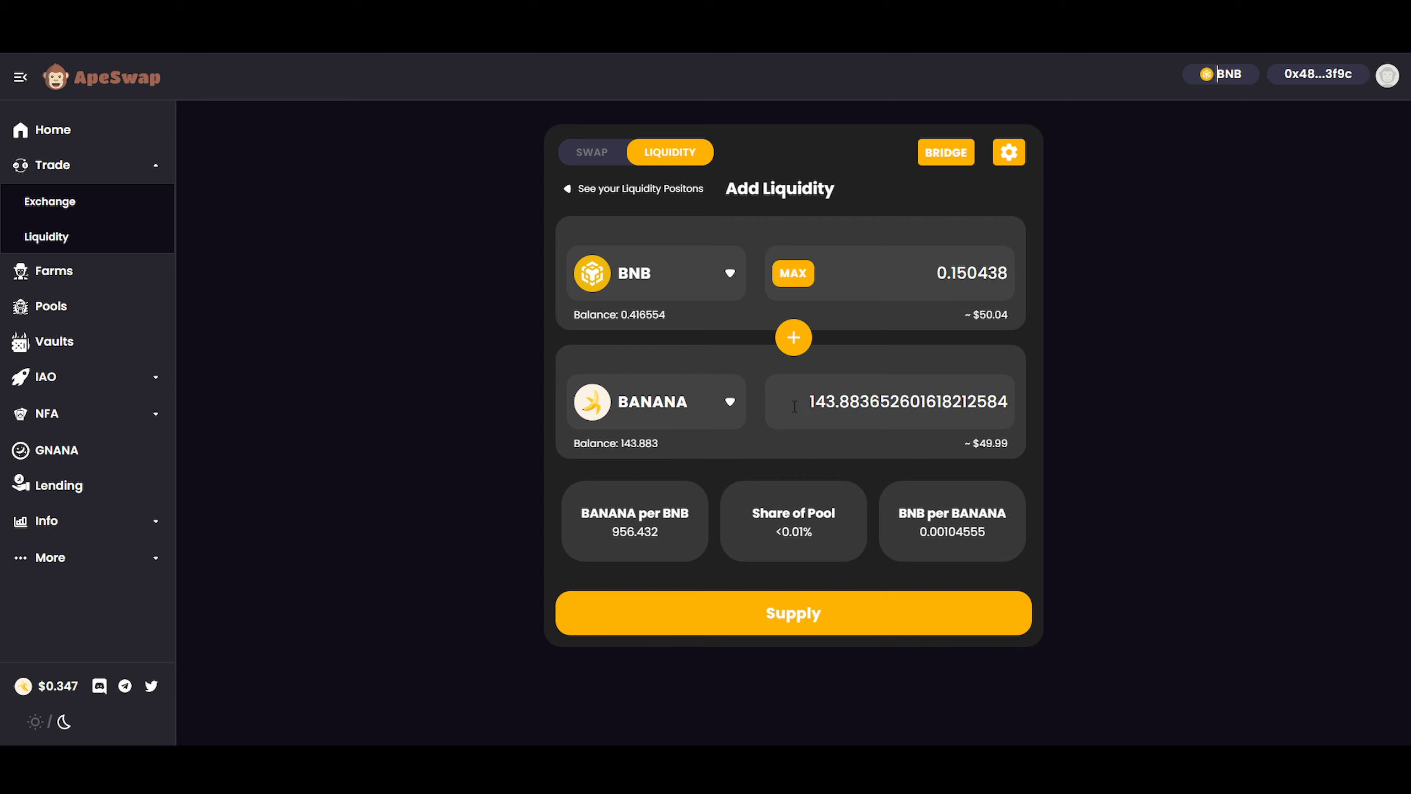
Supply 0.150438 BNB and 143.883 BANANA, approving the transaction in MetaMask
{"action": "left_click", "coordinate": [775, 614]}
{"action": "left_click", "coordinate": [787, 542]}
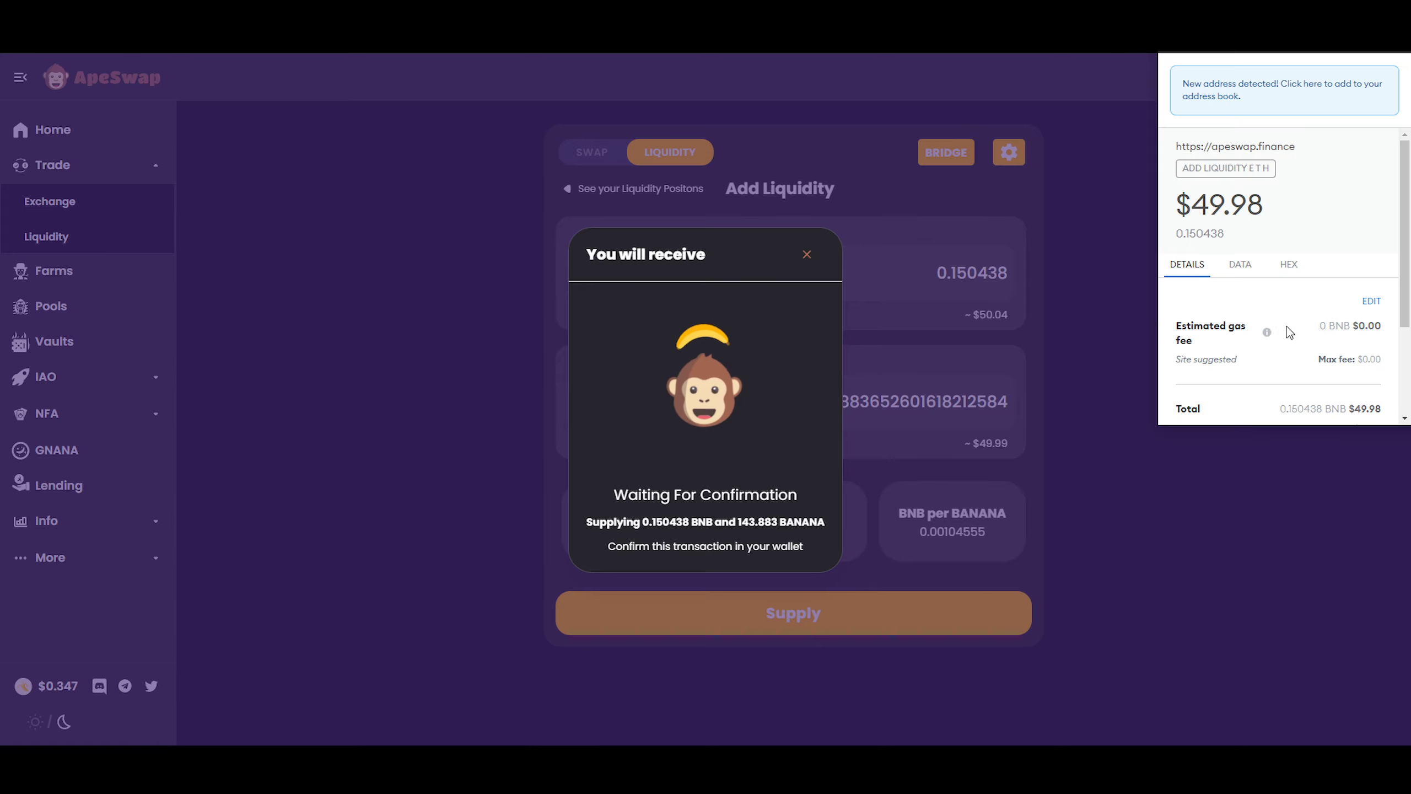
{"action": "scroll", "coordinate": [1308, 341], "scroll_direction": "down", "scroll_amount": 2}
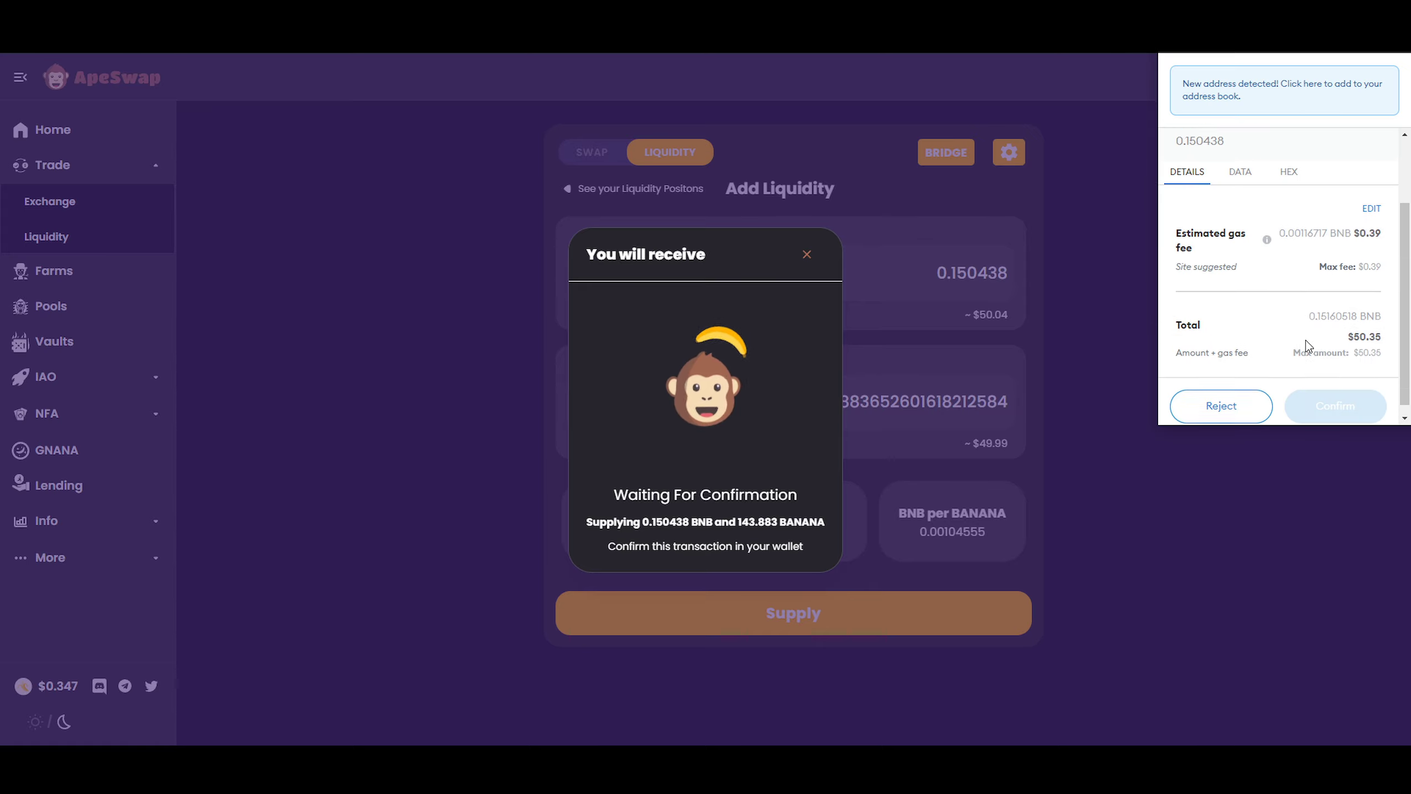
{"action": "left_click", "coordinate": [1349, 398]}
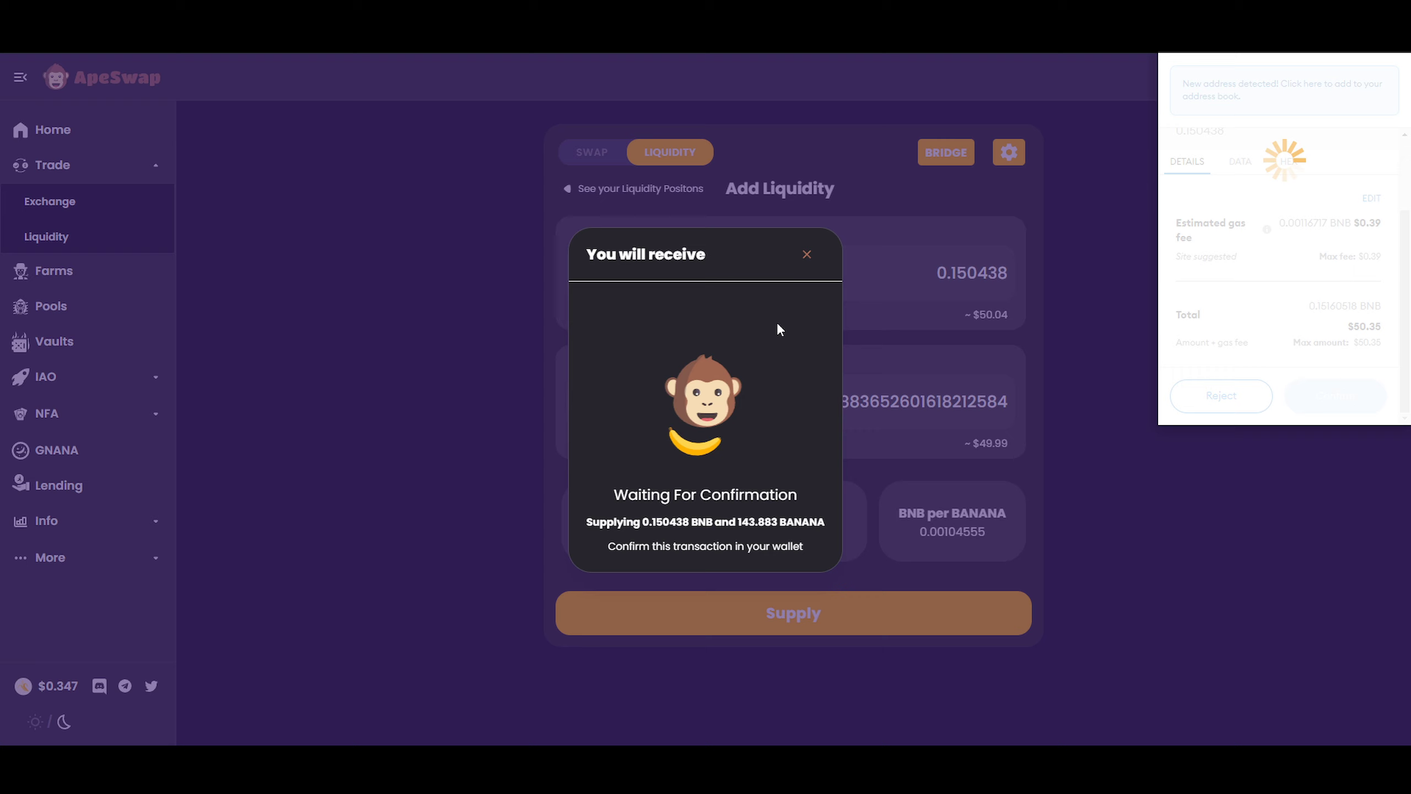
{"action": "left_click", "coordinate": [805, 256]}
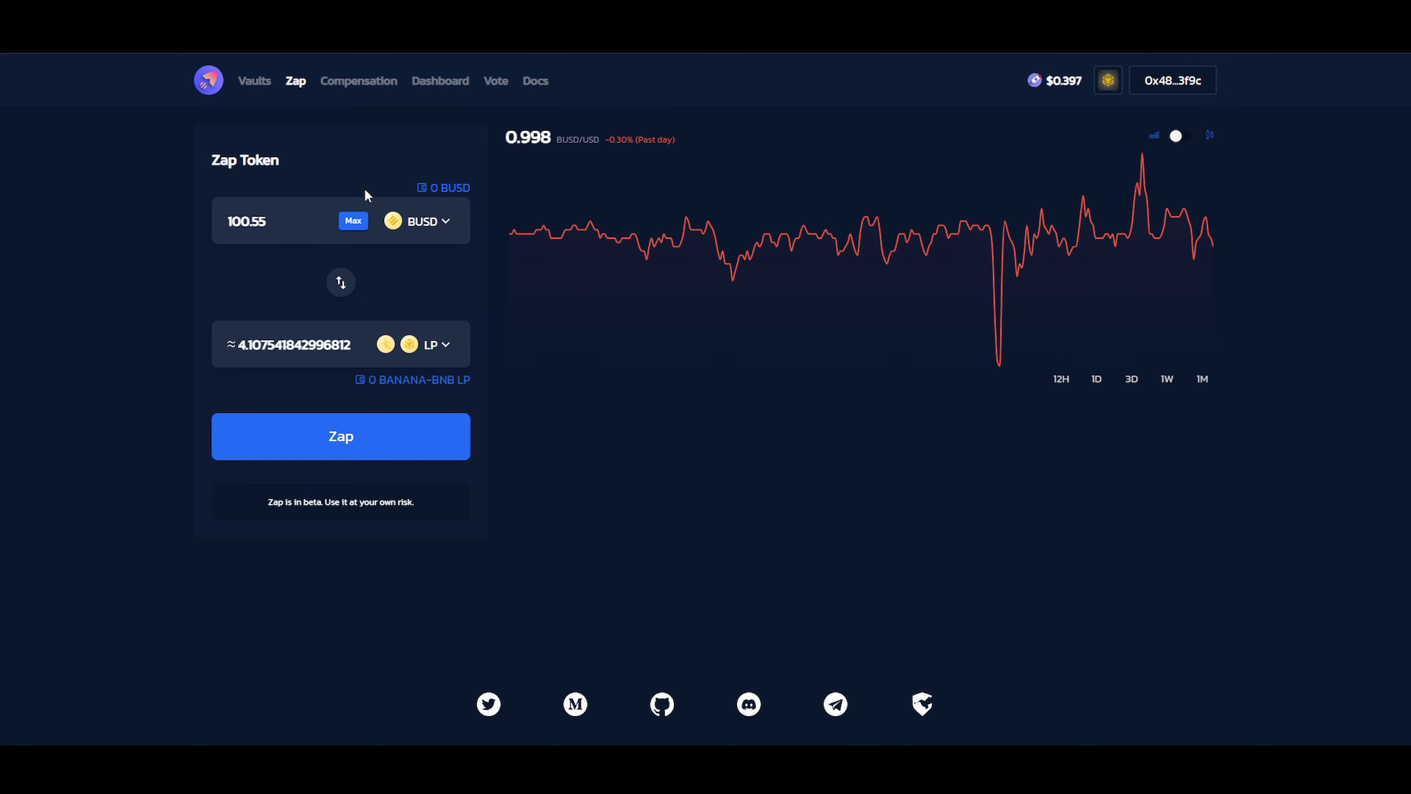
Open the BANANA-BNB vault from the vaults list filtered to deposited vaults
{"action": "left_click", "coordinate": [262, 83]}
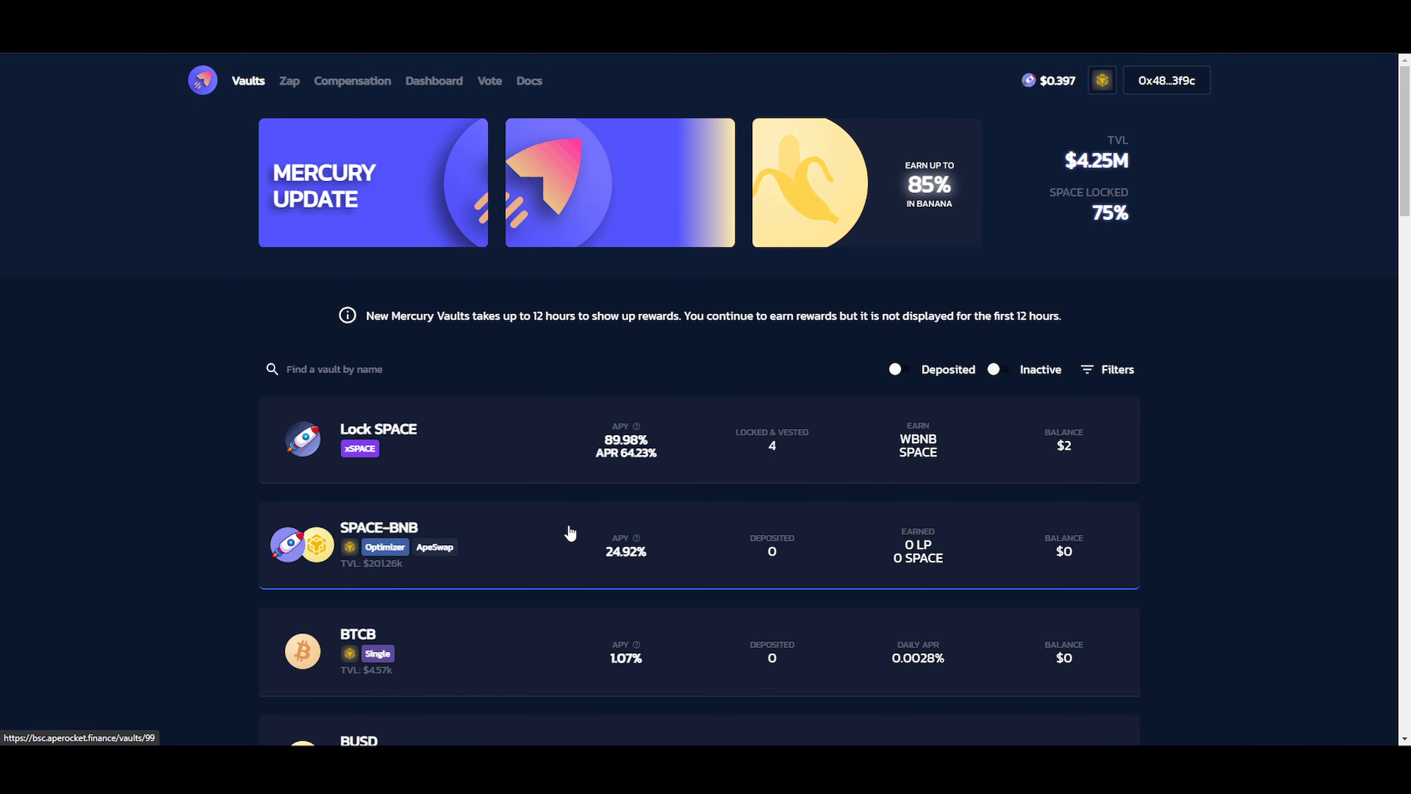
{"action": "left_click", "coordinate": [895, 369]}
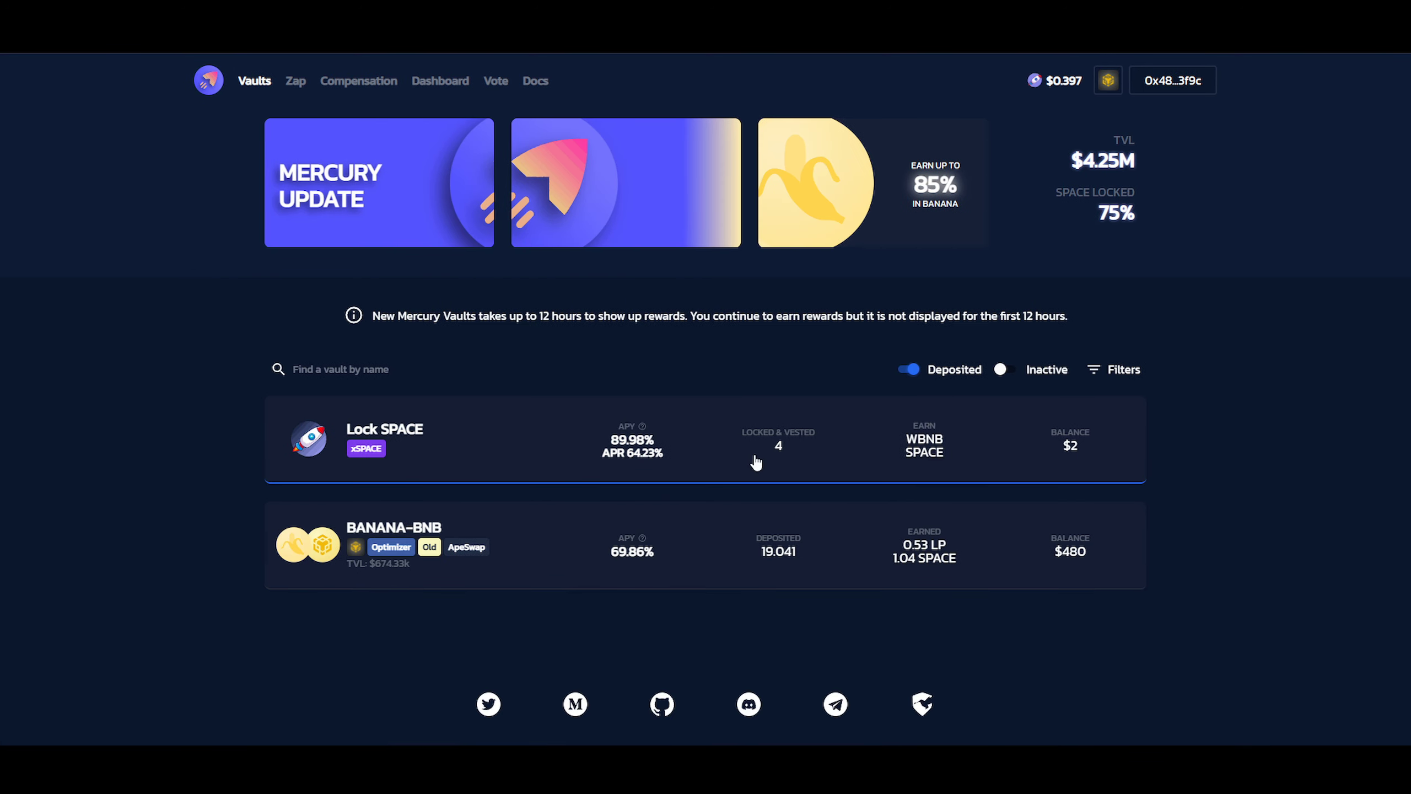
{"action": "left_click", "coordinate": [581, 534]}
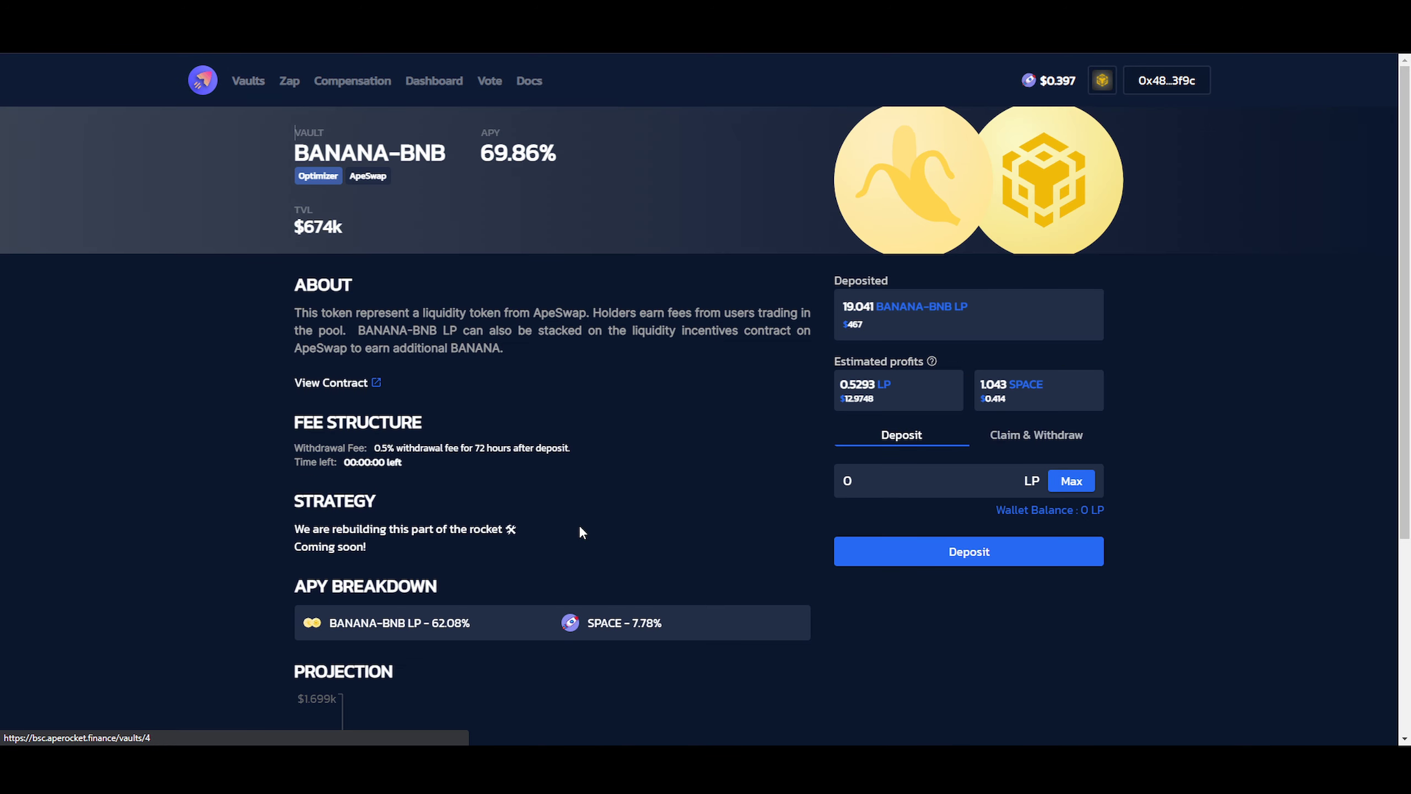
Deposit the whole LP wallet balance, bringing the vault deposit to 23.125 BANANA-BNB LP
{"action": "left_click", "coordinate": [1085, 486]}
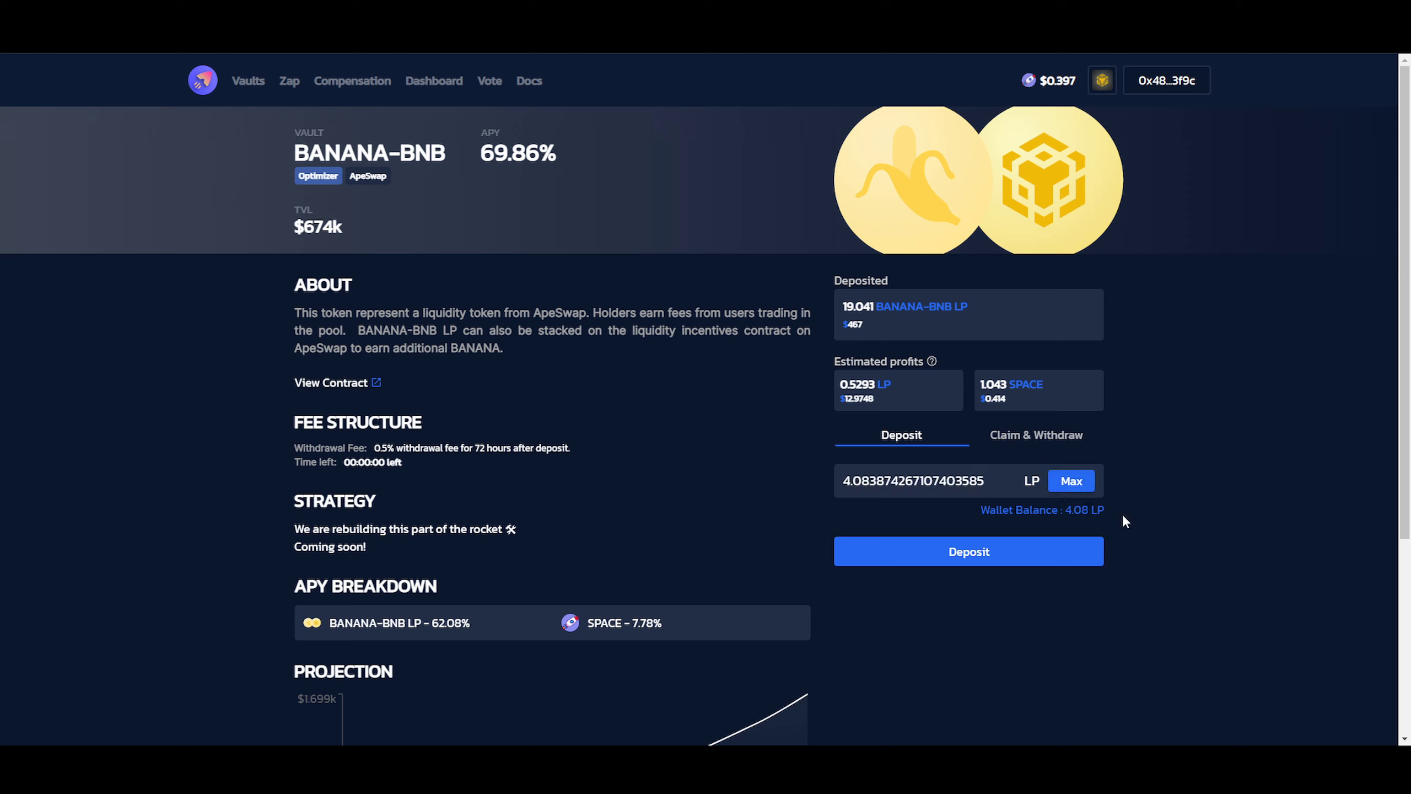
{"action": "left_click", "coordinate": [1008, 552]}
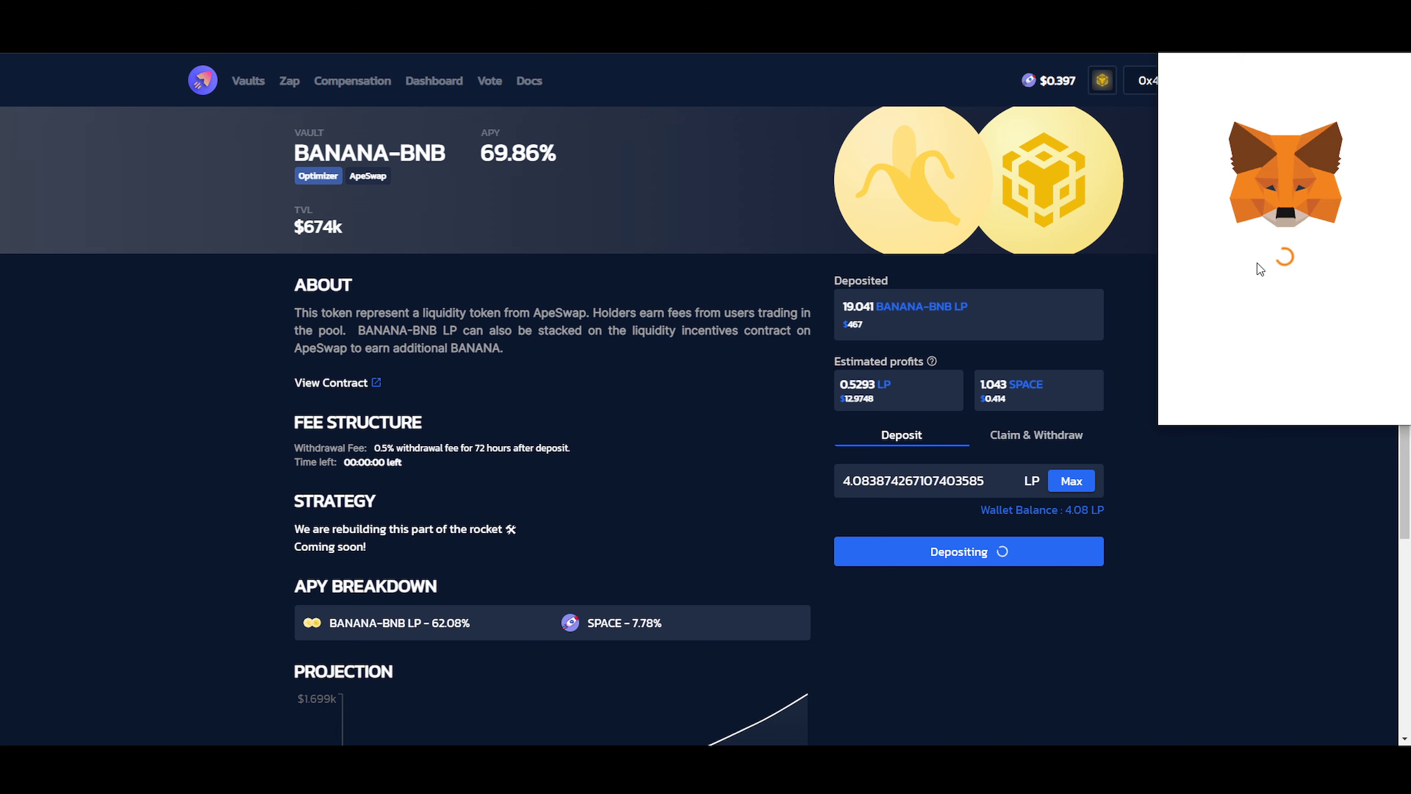
{"action": "scroll", "coordinate": [1277, 278], "scroll_direction": "down", "scroll_amount": 2}
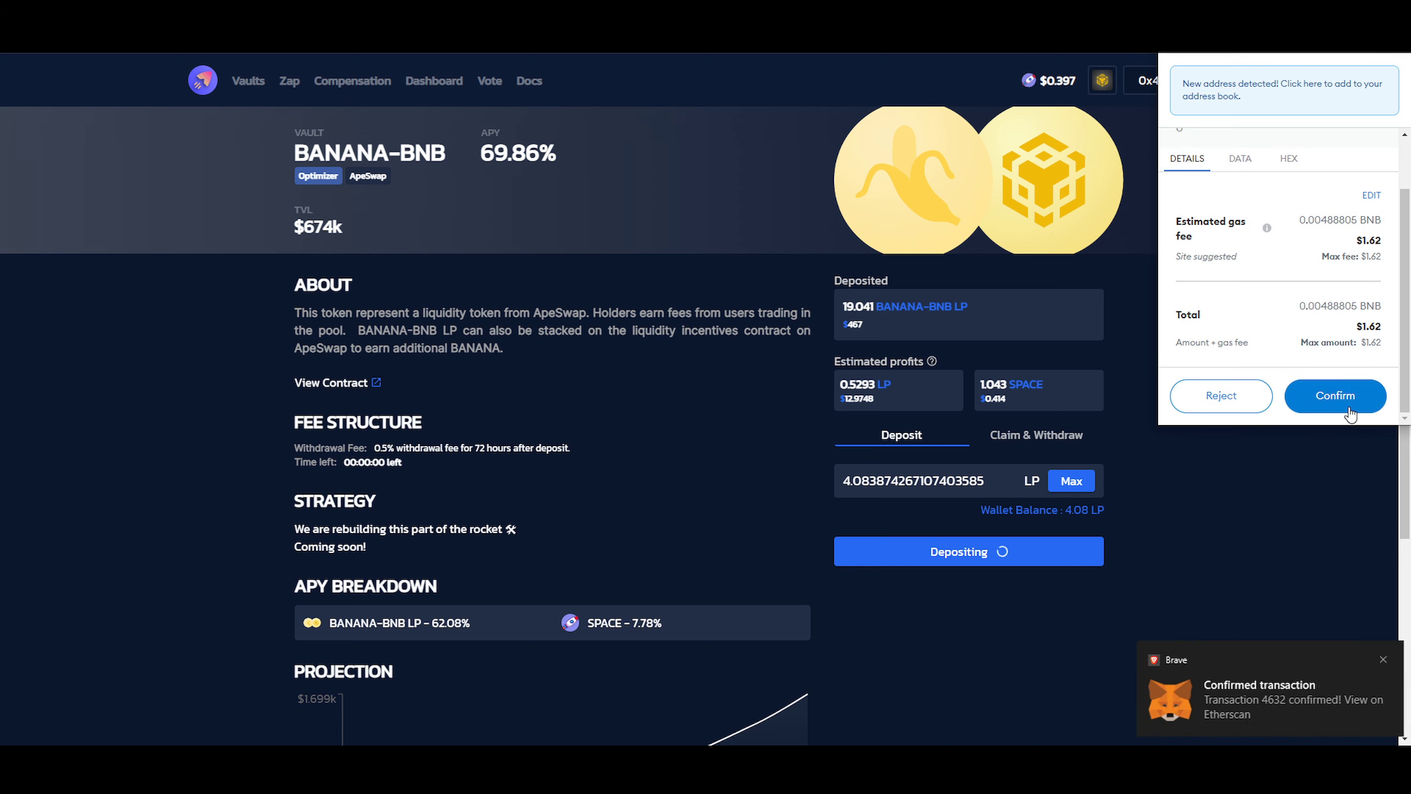
{"action": "left_click", "coordinate": [1338, 400]}
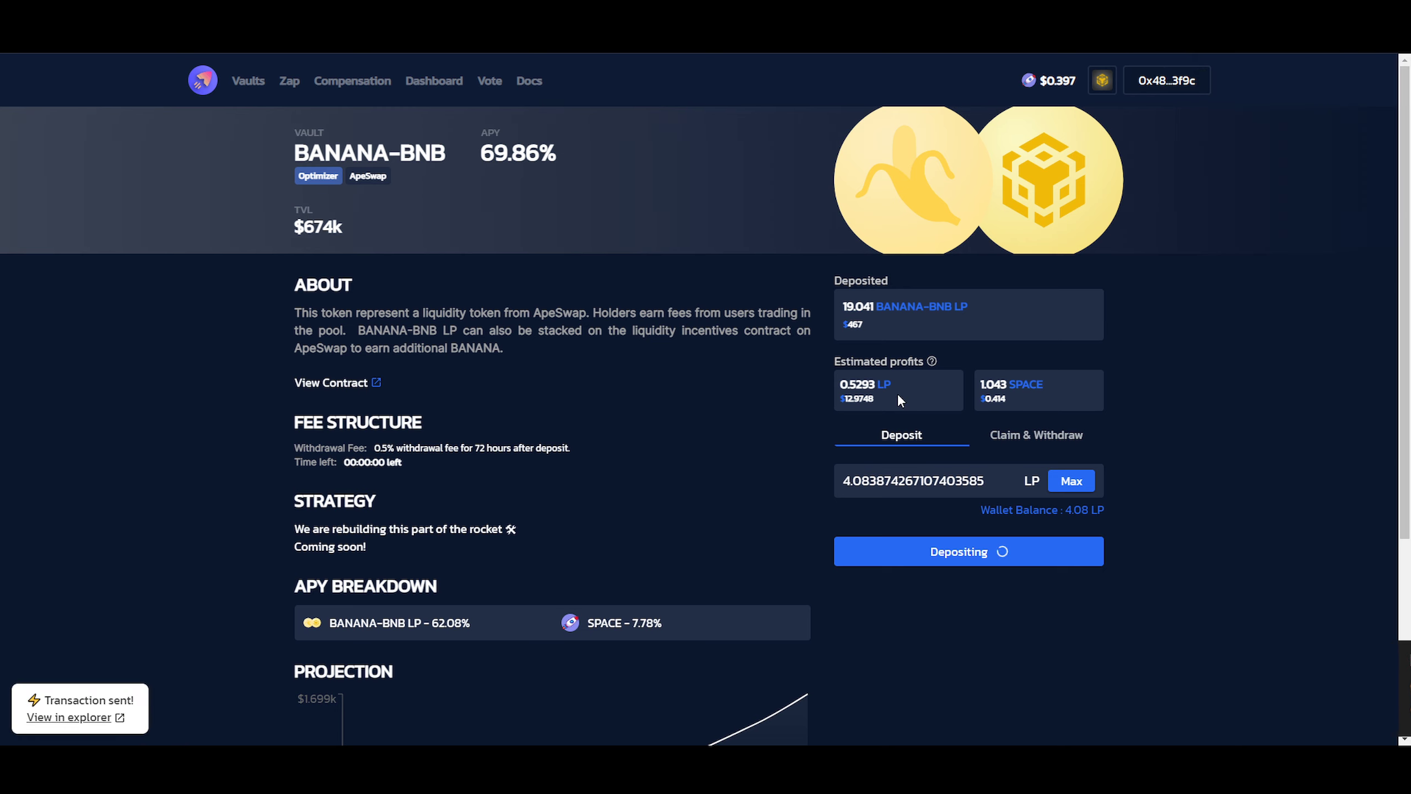
{"action": "left_click_drag", "start_coordinate": [1044, 385], "coordinate": [982, 385]}
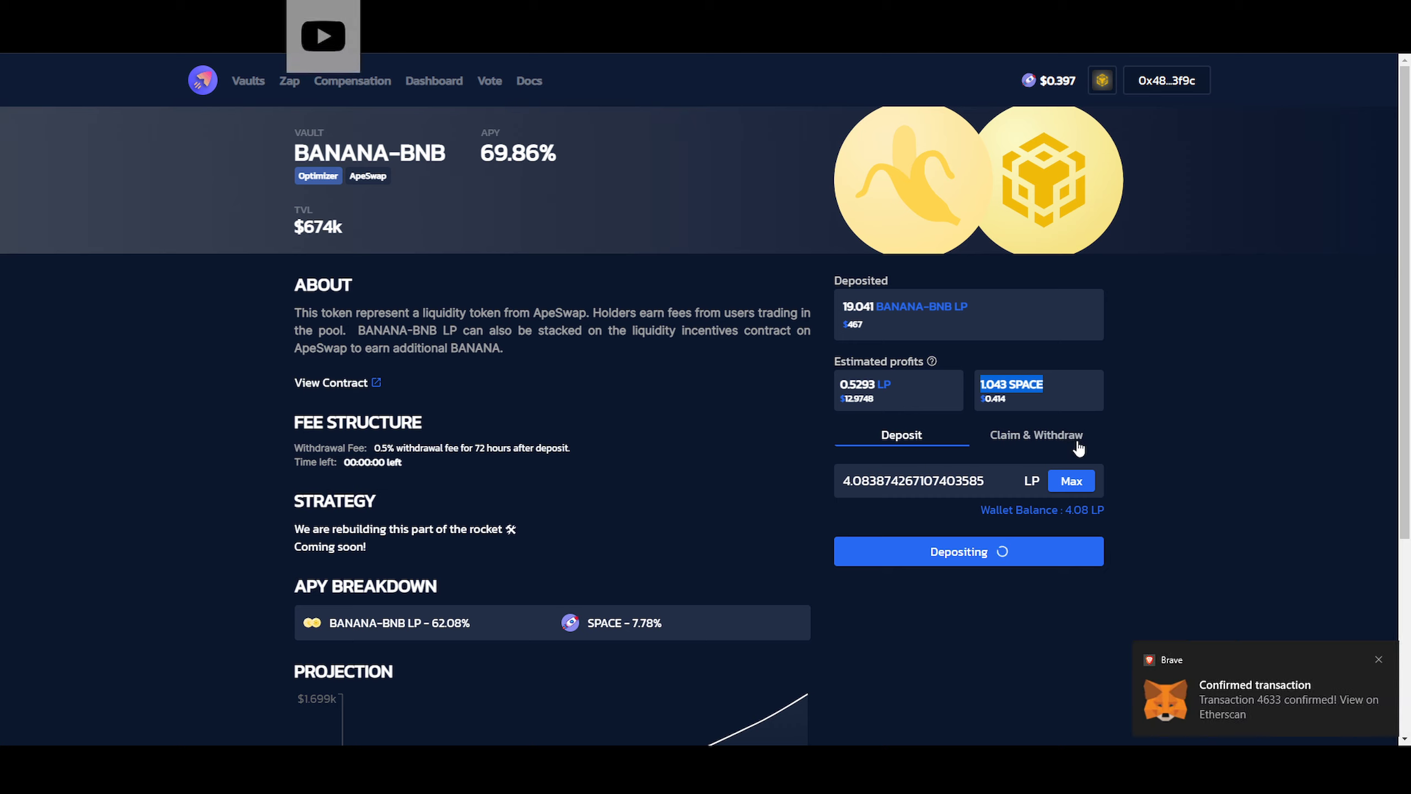
{"action": "left_click", "coordinate": [1071, 481]}
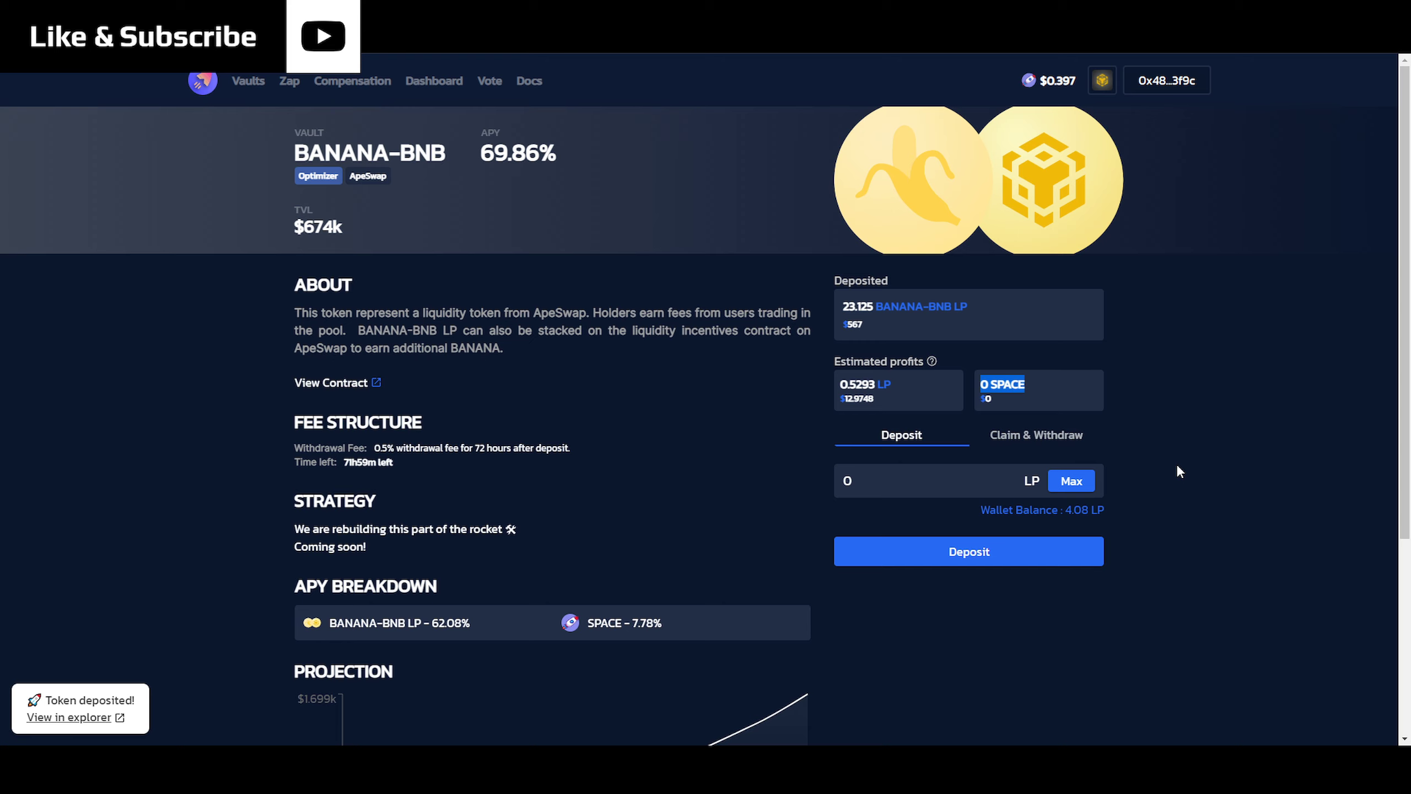
Return to the Vaults list showing BANANA-BNB at 23.125 deposited and a $580 balance
{"action": "left_click", "coordinate": [255, 89]}
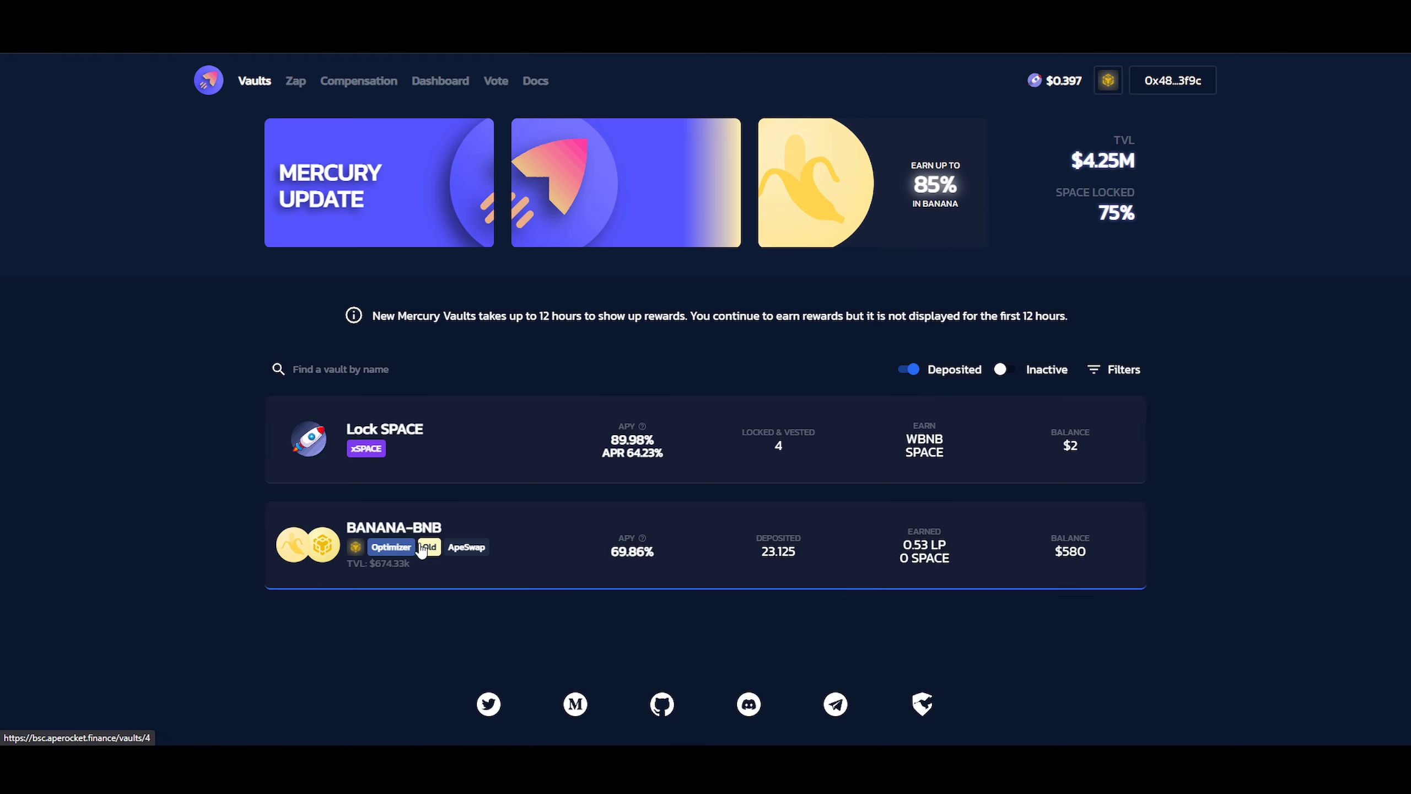
{"action": "mouse_move", "coordinate": [425, 549]}
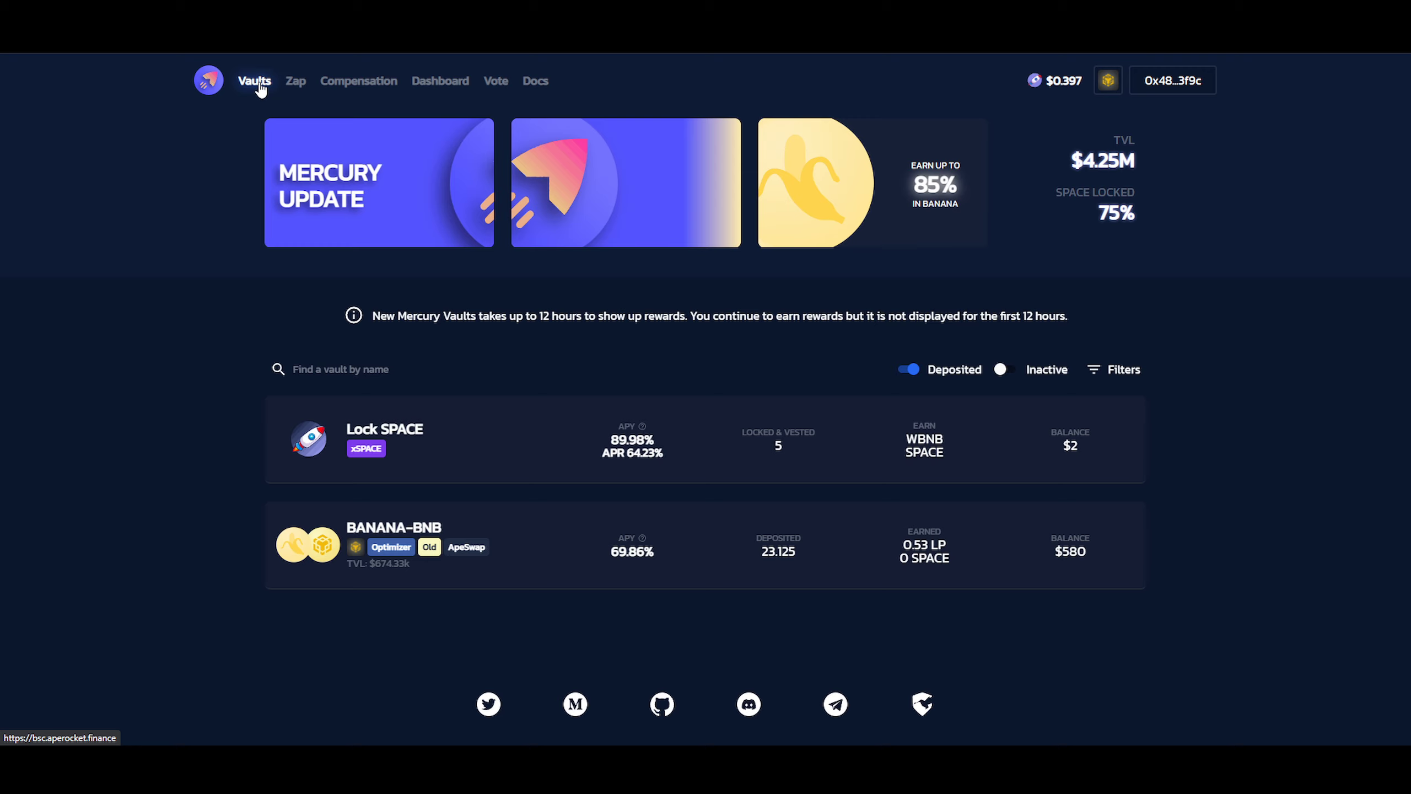
Open the Lock SPACE vault and inspect the last vested SPACE amount
{"action": "left_click", "coordinate": [434, 434]}
{"action": "scroll", "coordinate": [455, 473], "scroll_direction": "down", "scroll_amount": 5}
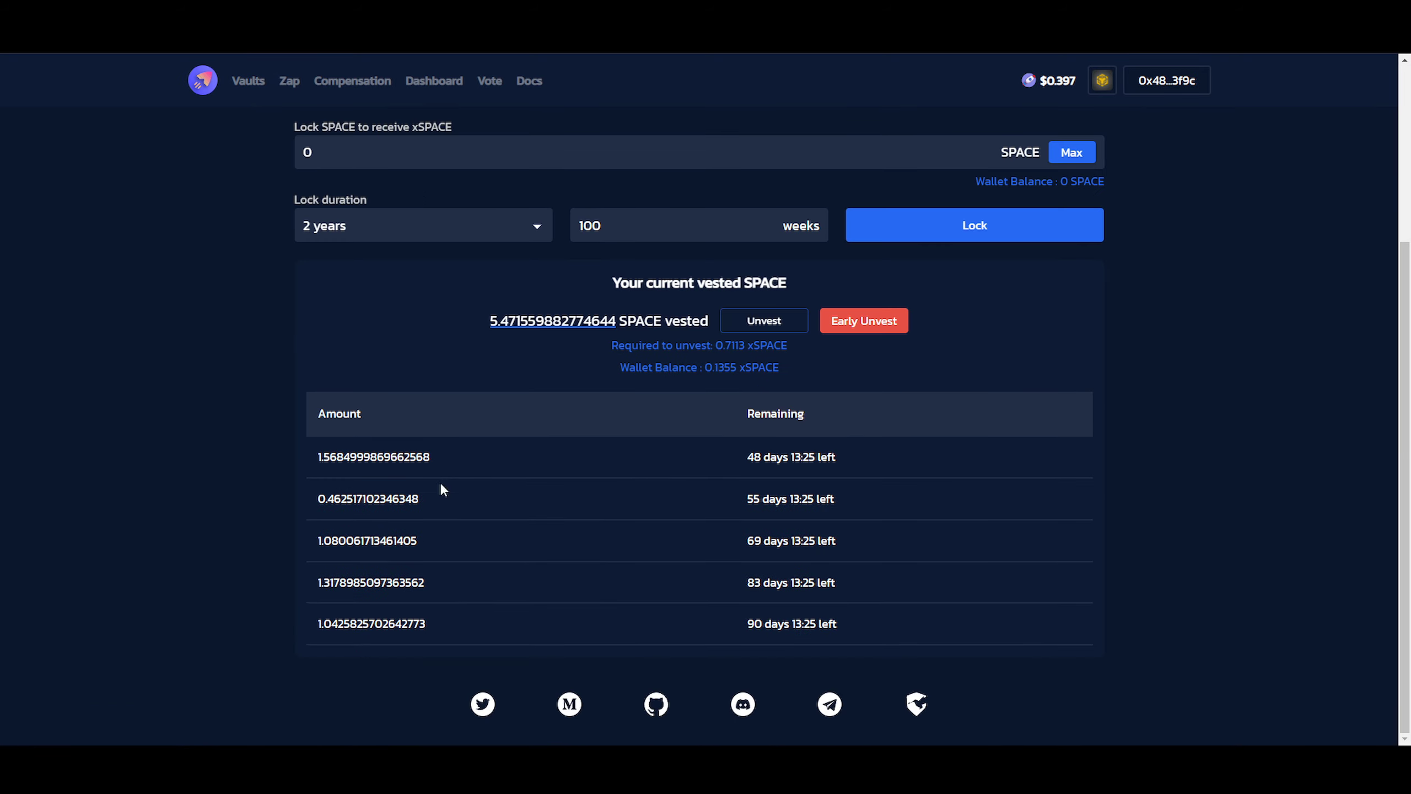
{"action": "left_click_drag", "start_coordinate": [464, 634], "coordinate": [314, 623]}
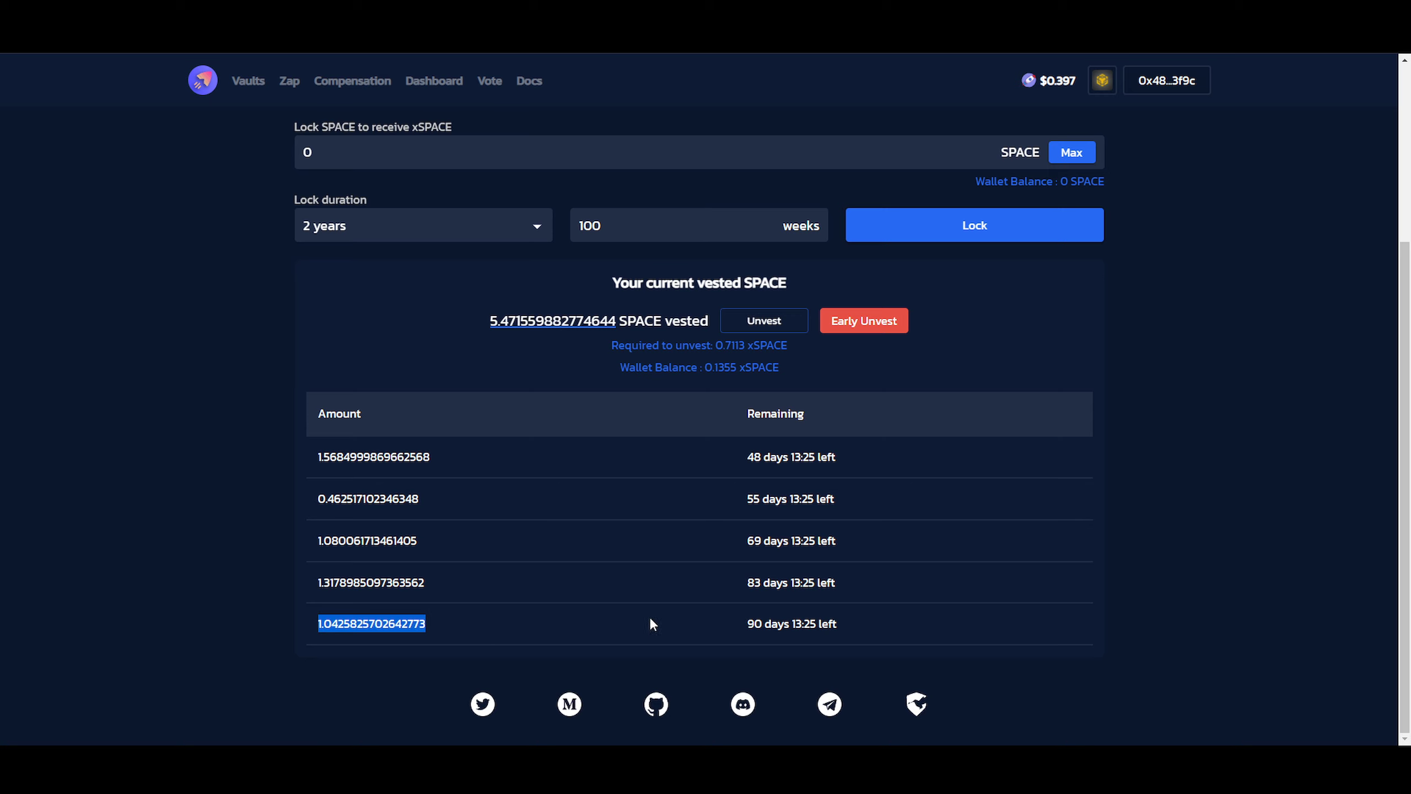
{"action": "left_click_drag", "start_coordinate": [478, 629], "coordinate": [277, 700]}
{"action": "left_click_drag", "start_coordinate": [427, 623], "coordinate": [322, 640]}
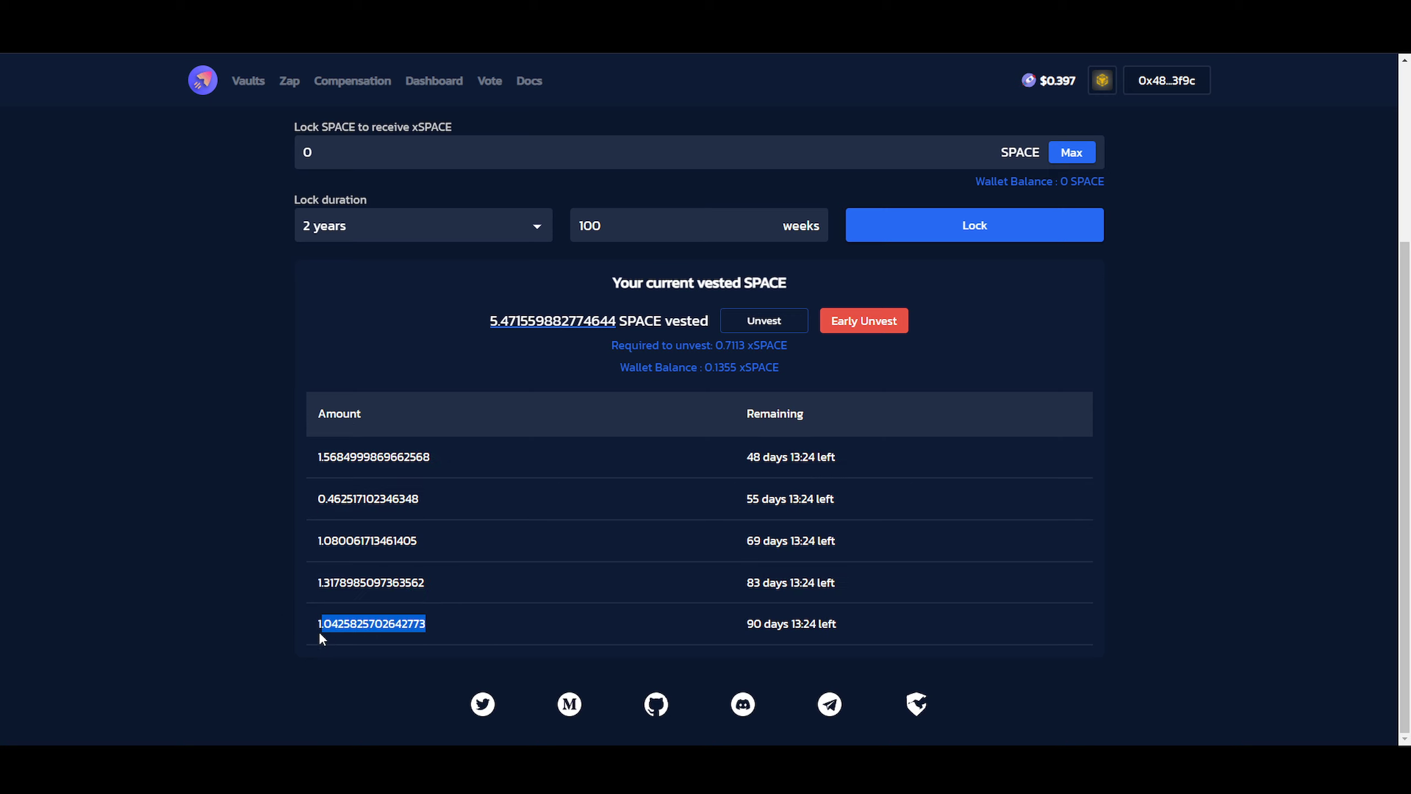
{"action": "left_click", "coordinate": [438, 642]}
{"action": "scroll", "coordinate": [499, 353], "scroll_direction": "up", "scroll_amount": 4}
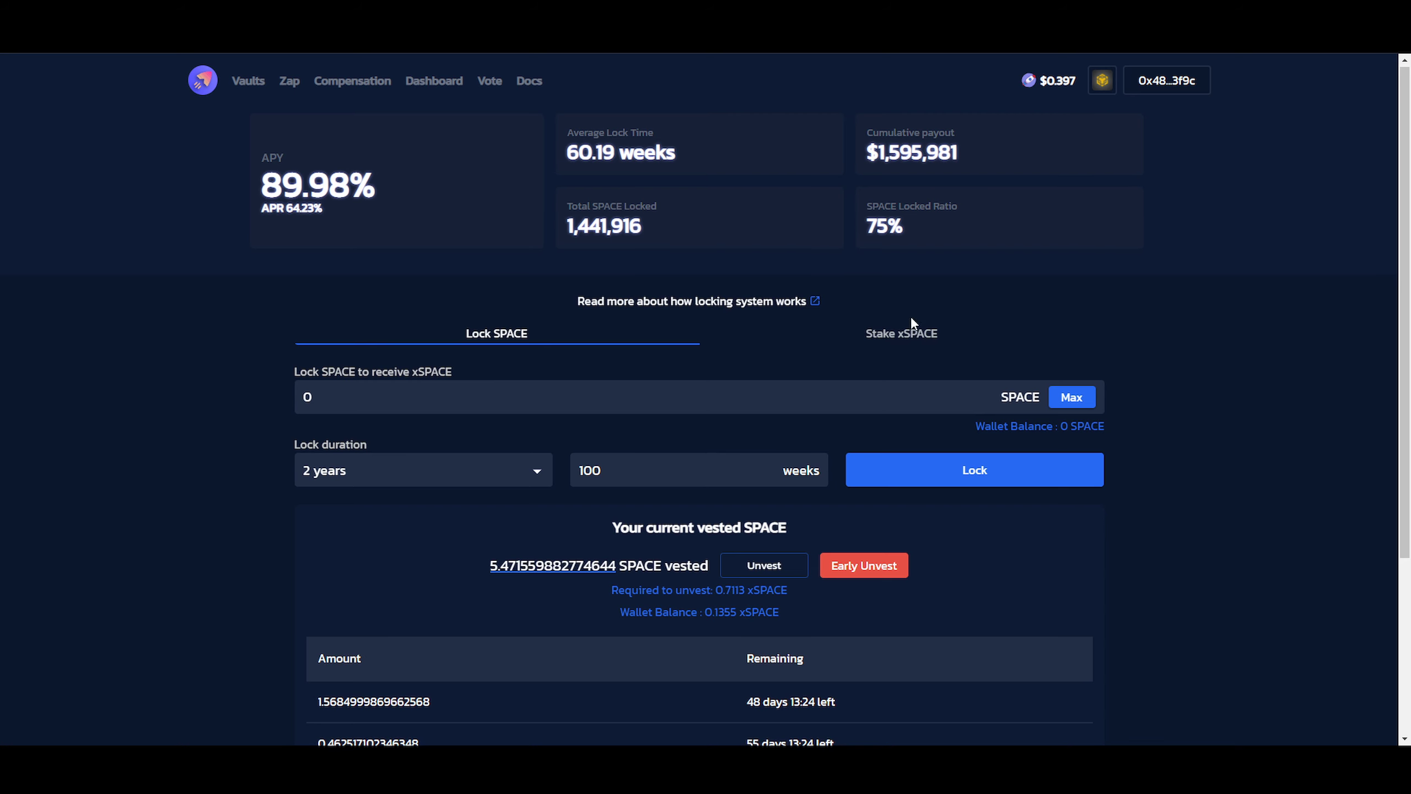
Stake the entire xSPACE wallet balance, approving the transaction in MetaMask
{"action": "left_click", "coordinate": [913, 339]}
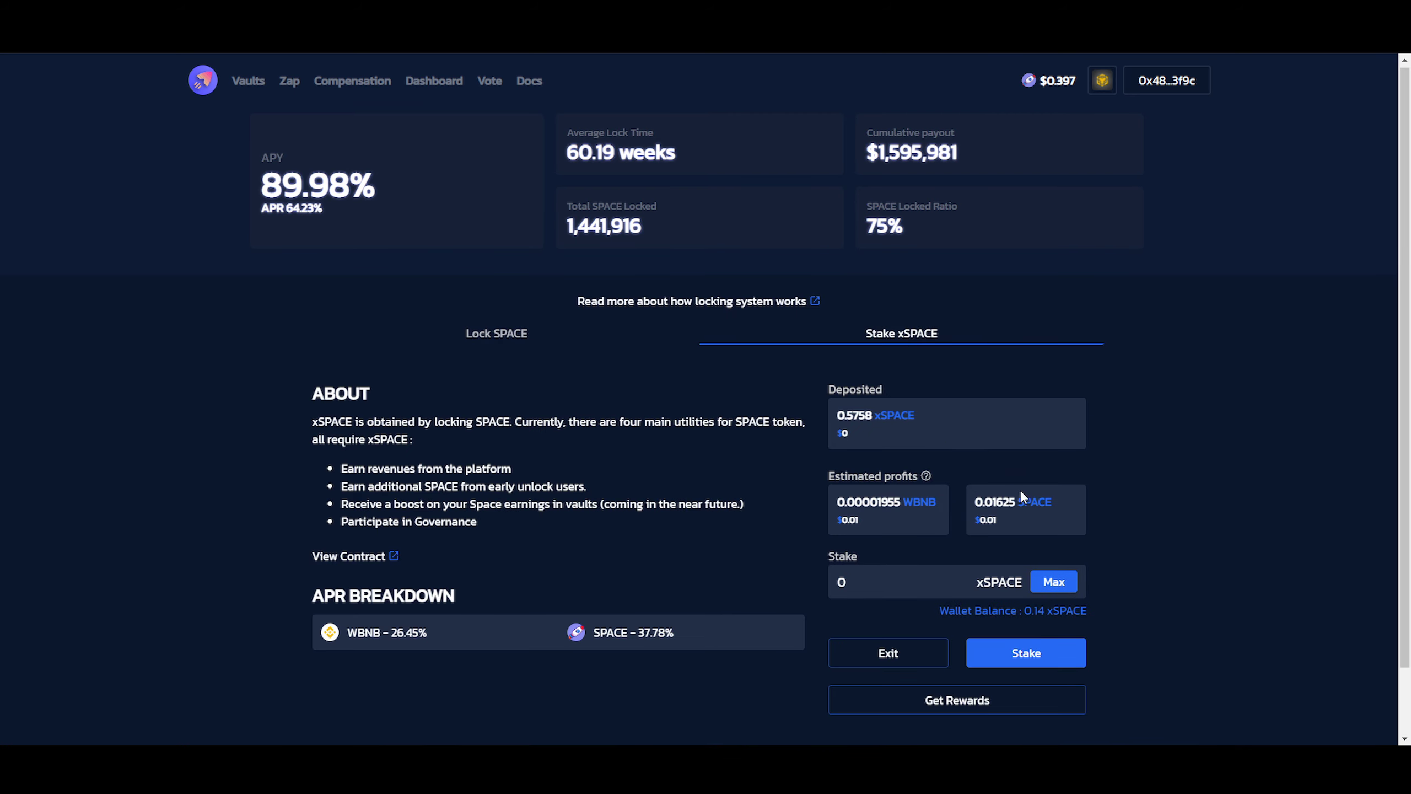
{"action": "scroll", "coordinate": [1020, 490], "scroll_direction": "down", "scroll_amount": 1}
{"action": "left_click", "coordinate": [1052, 506]}
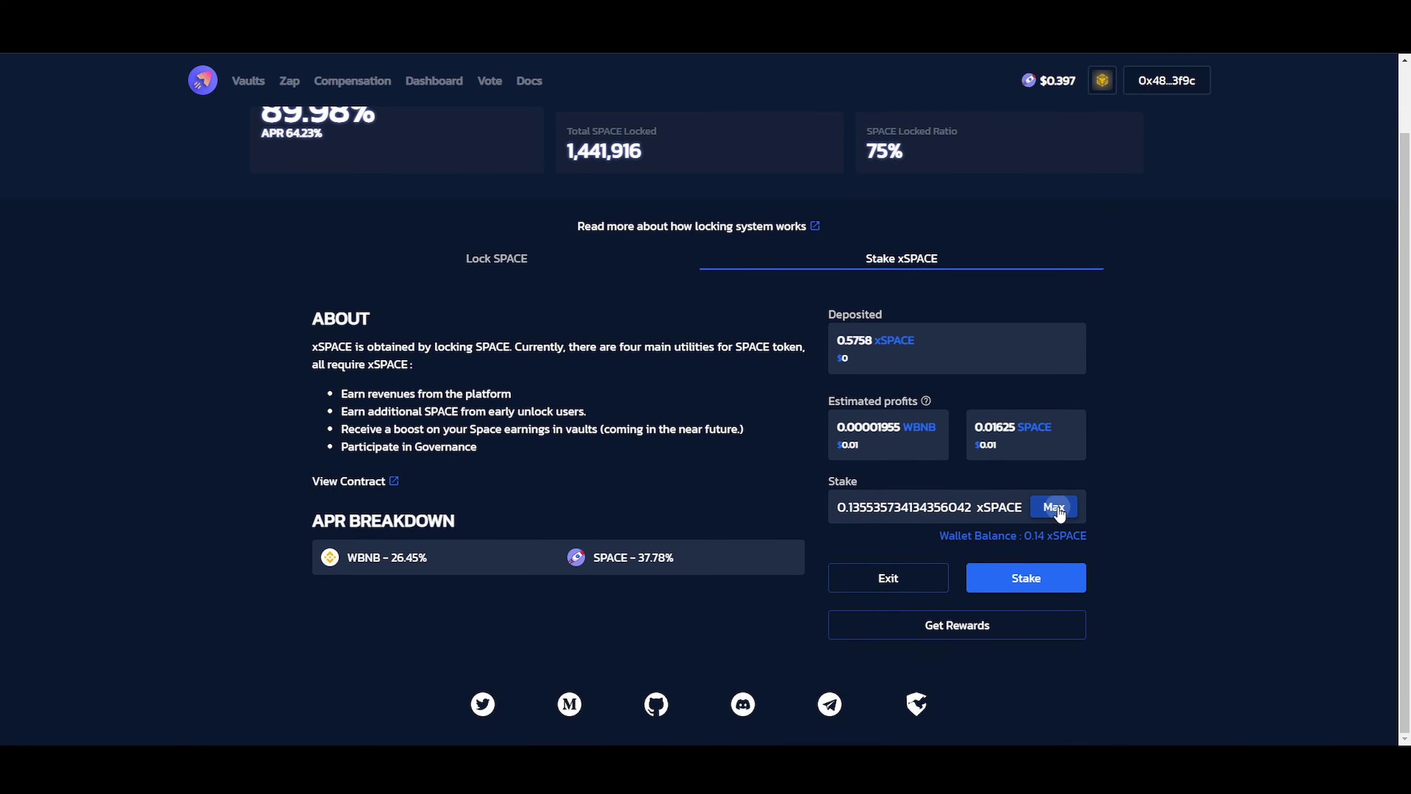
{"action": "left_click", "coordinate": [1016, 579]}
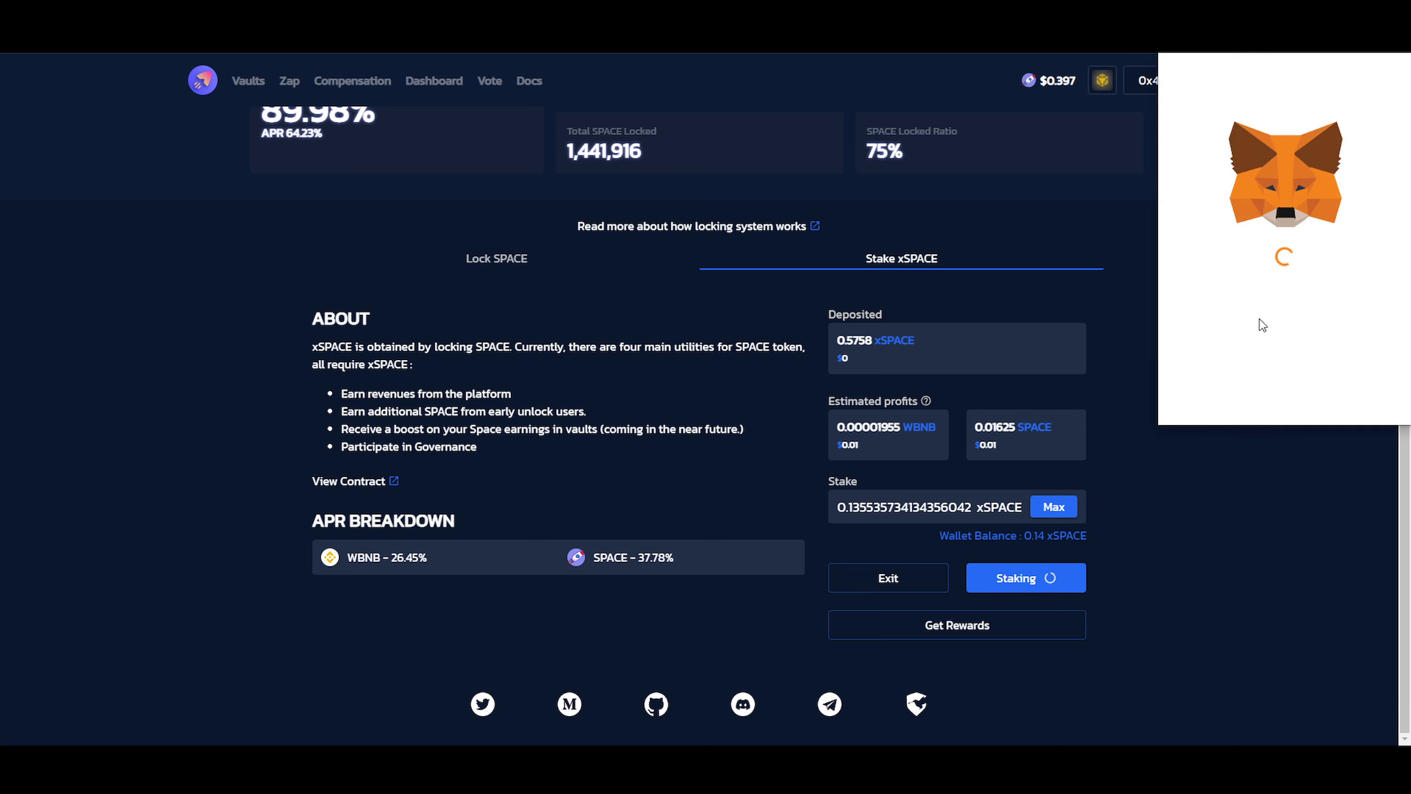
{"action": "scroll", "coordinate": [1277, 300], "scroll_direction": "down", "scroll_amount": 2}
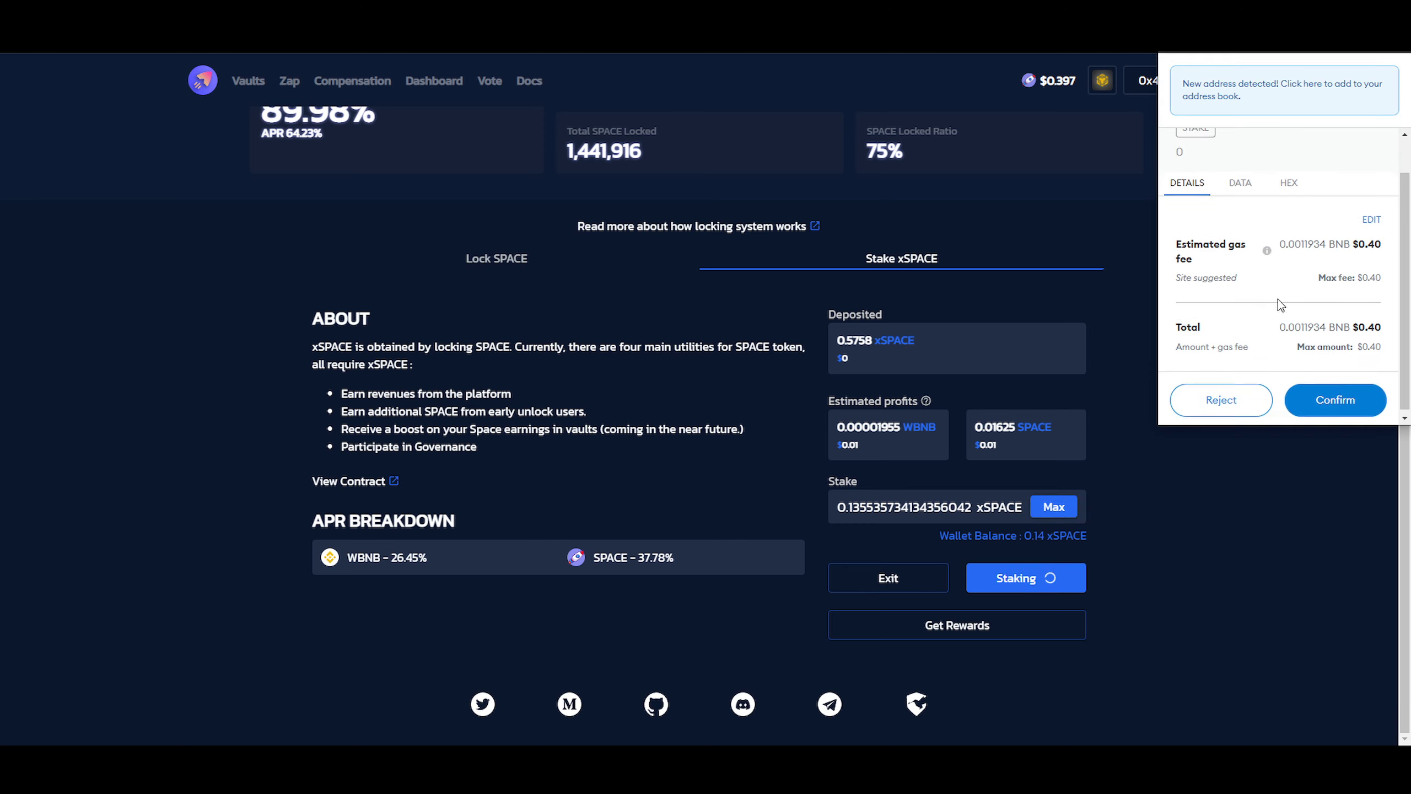
{"action": "left_click", "coordinate": [1344, 405]}
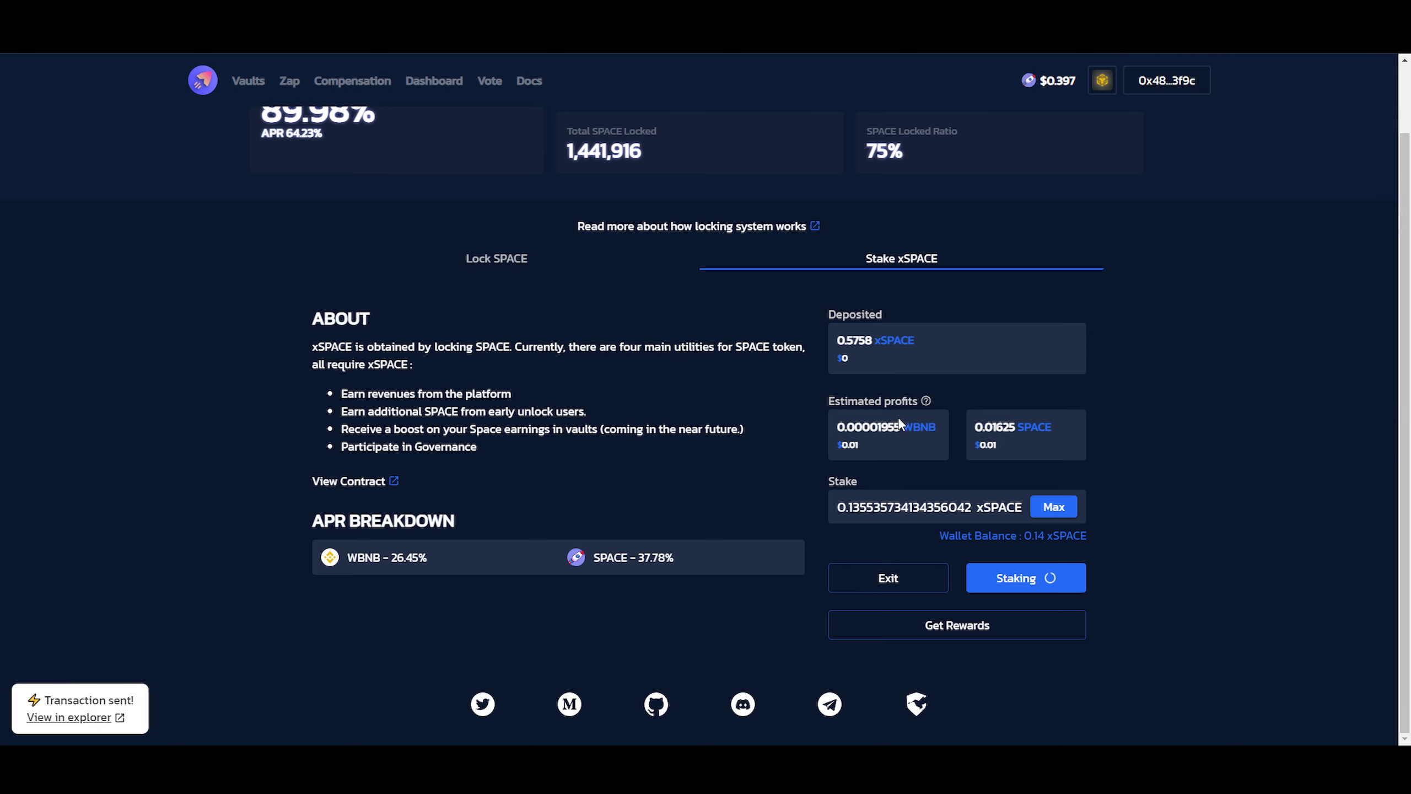
Check staked xSPACE rose from 0.5758 to 0.7113 and review the estimated WBNB profit
{"action": "left_click_drag", "start_coordinate": [902, 431], "coordinate": [841, 427]}
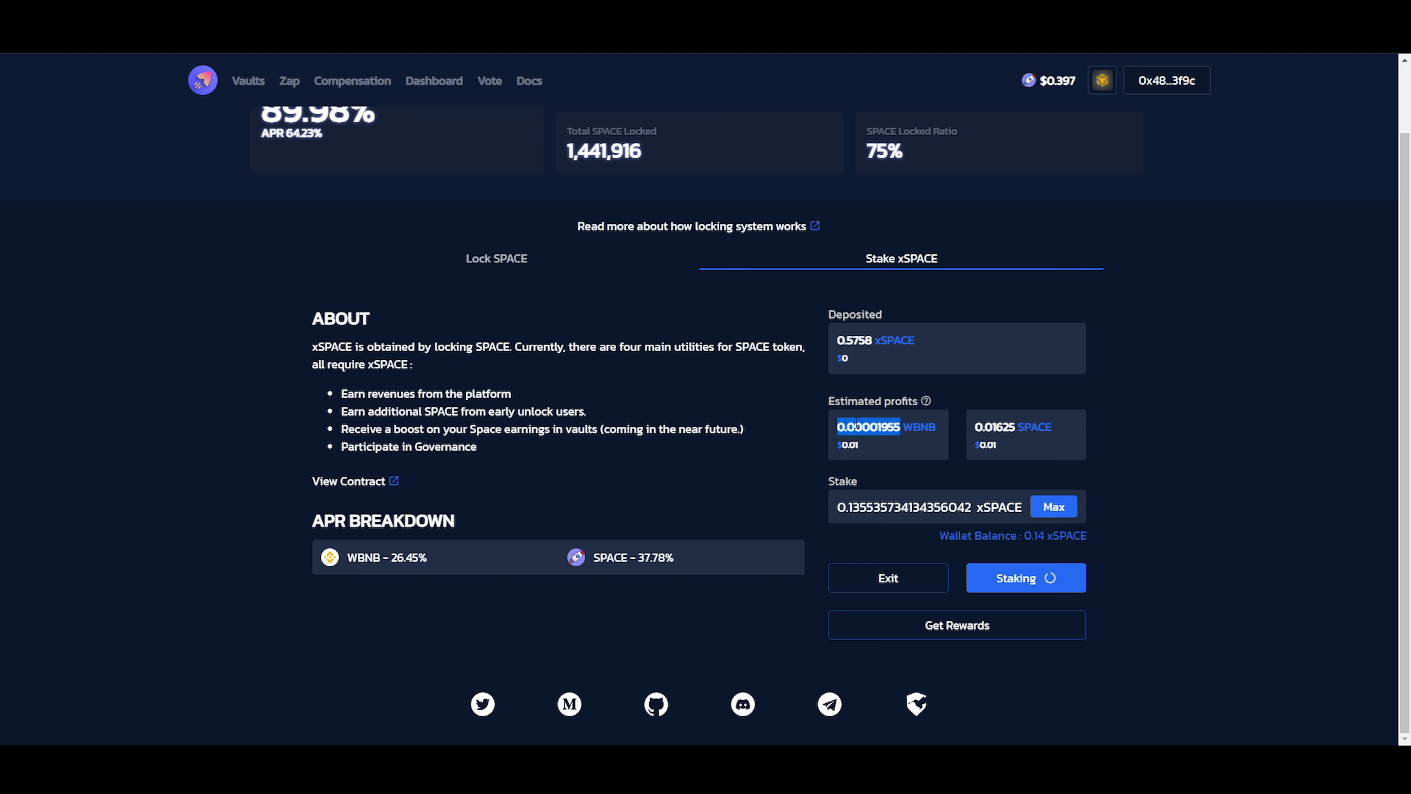
{"action": "scroll", "coordinate": [855, 425], "scroll_direction": "up", "scroll_amount": 1}
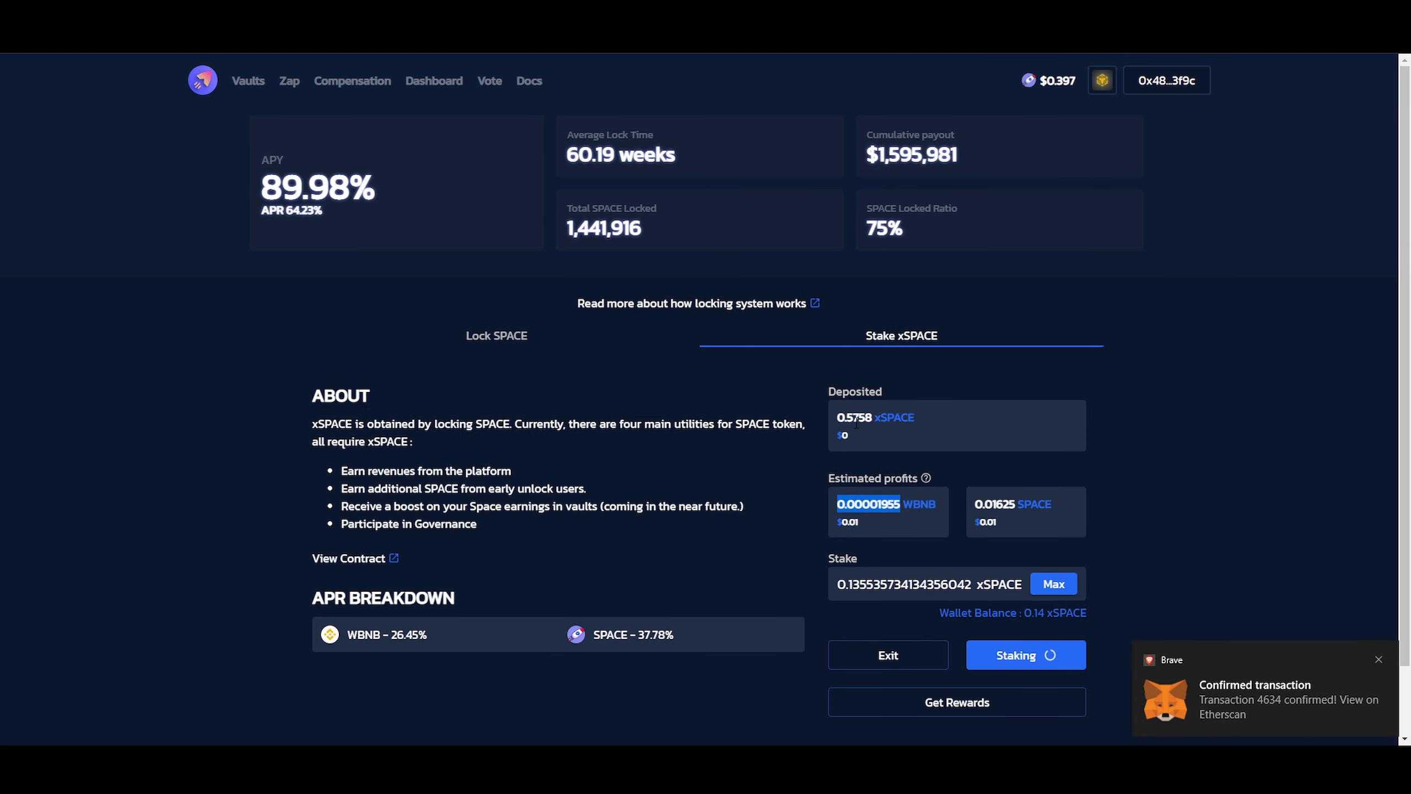
{"action": "scroll", "coordinate": [473, 399], "scroll_direction": "down", "scroll_amount": 1}
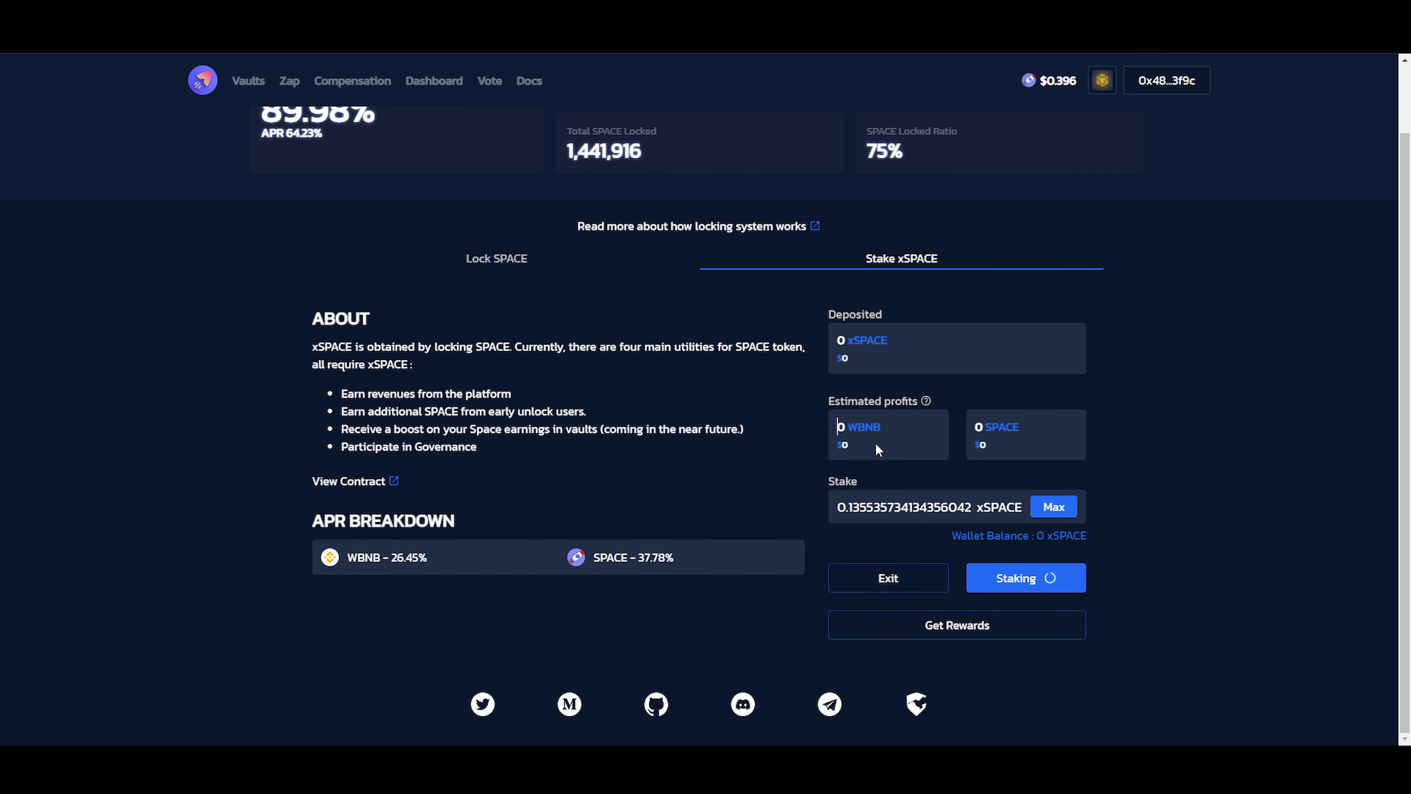
{"action": "left_click", "coordinate": [1069, 515]}
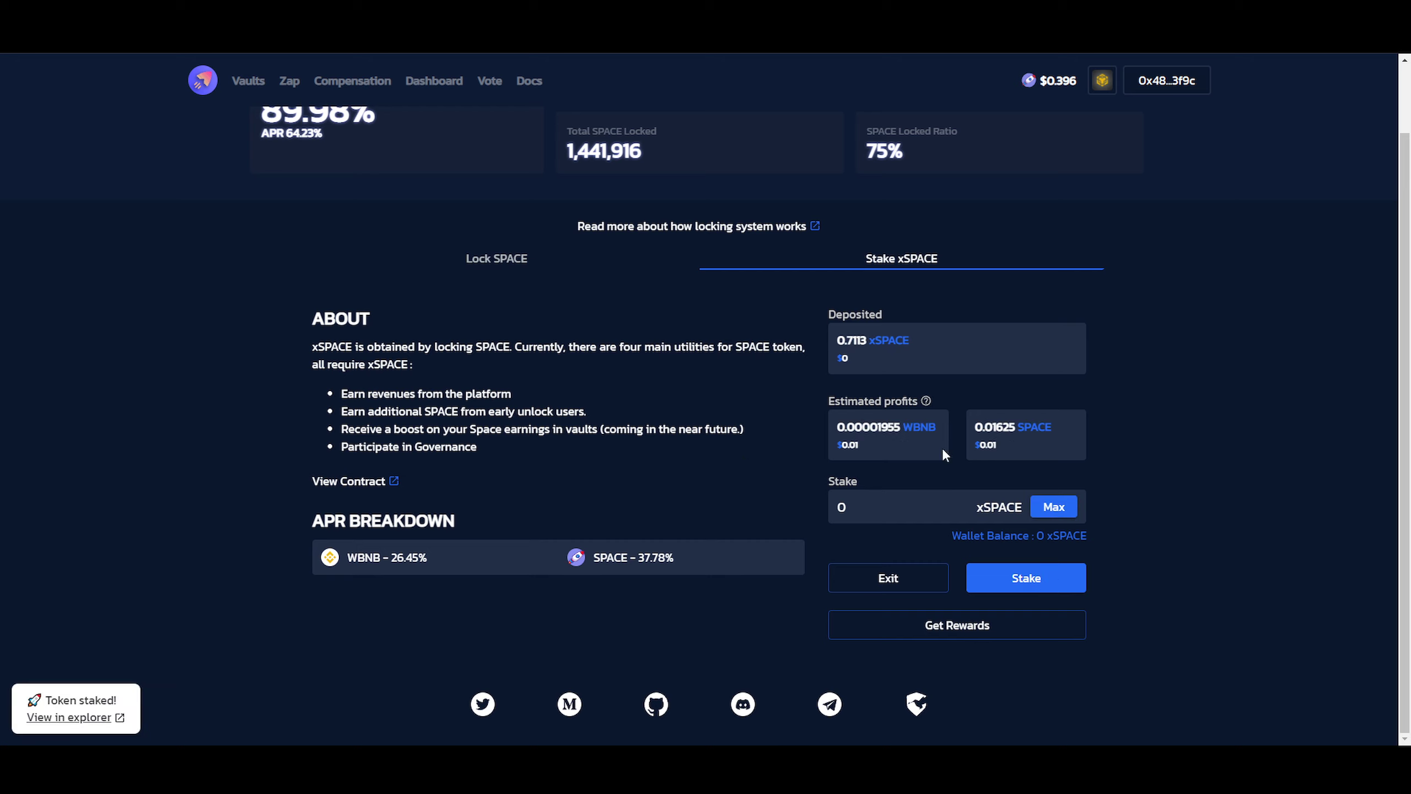
{"action": "left_click_drag", "start_coordinate": [864, 437], "coordinate": [818, 437]}
{"action": "left_click", "coordinate": [864, 444]}
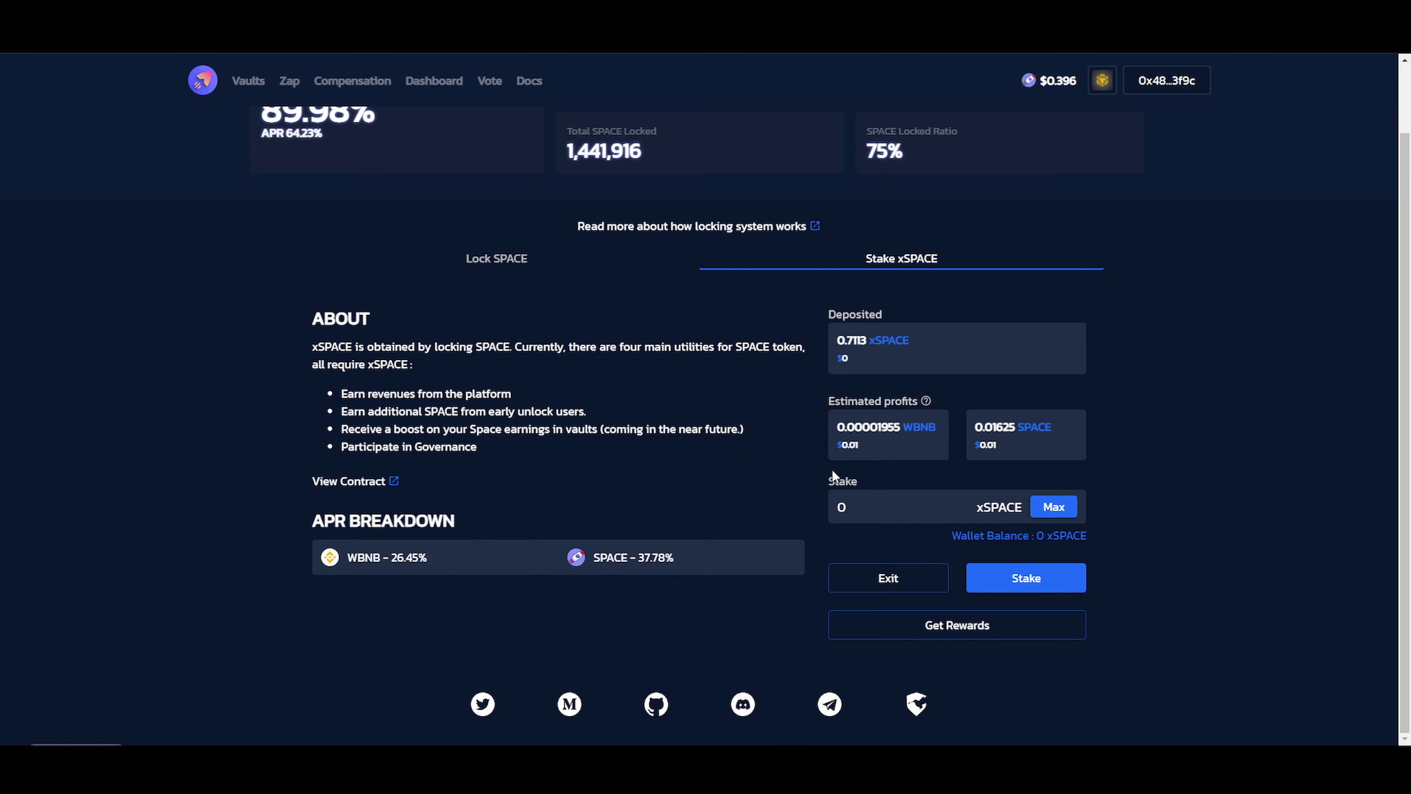
Go via the Compensation Pool page to the Dashboard showing $668 net worth and BANANA-BNB worth $579.24
{"action": "left_click", "coordinate": [249, 80]}
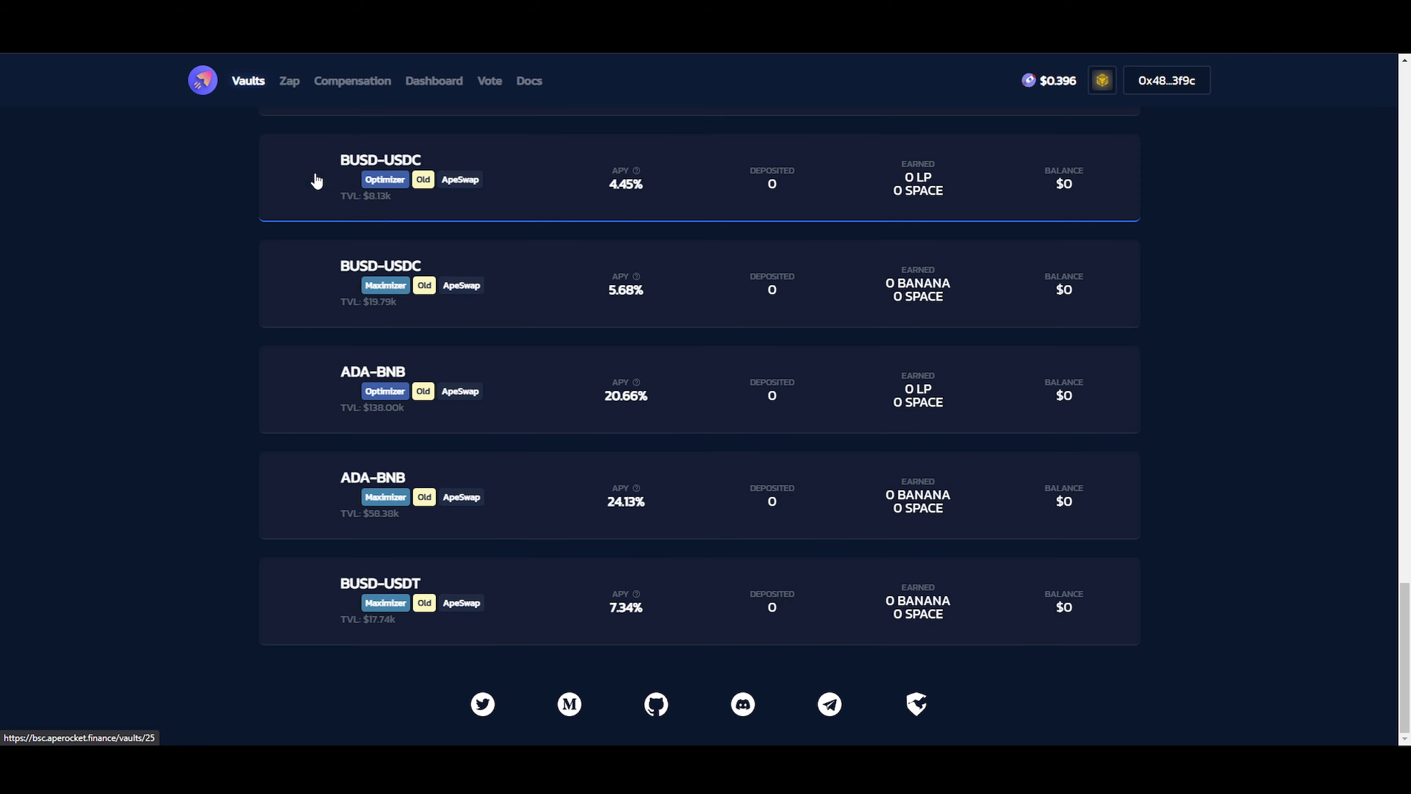
{"action": "left_click", "coordinate": [380, 90]}
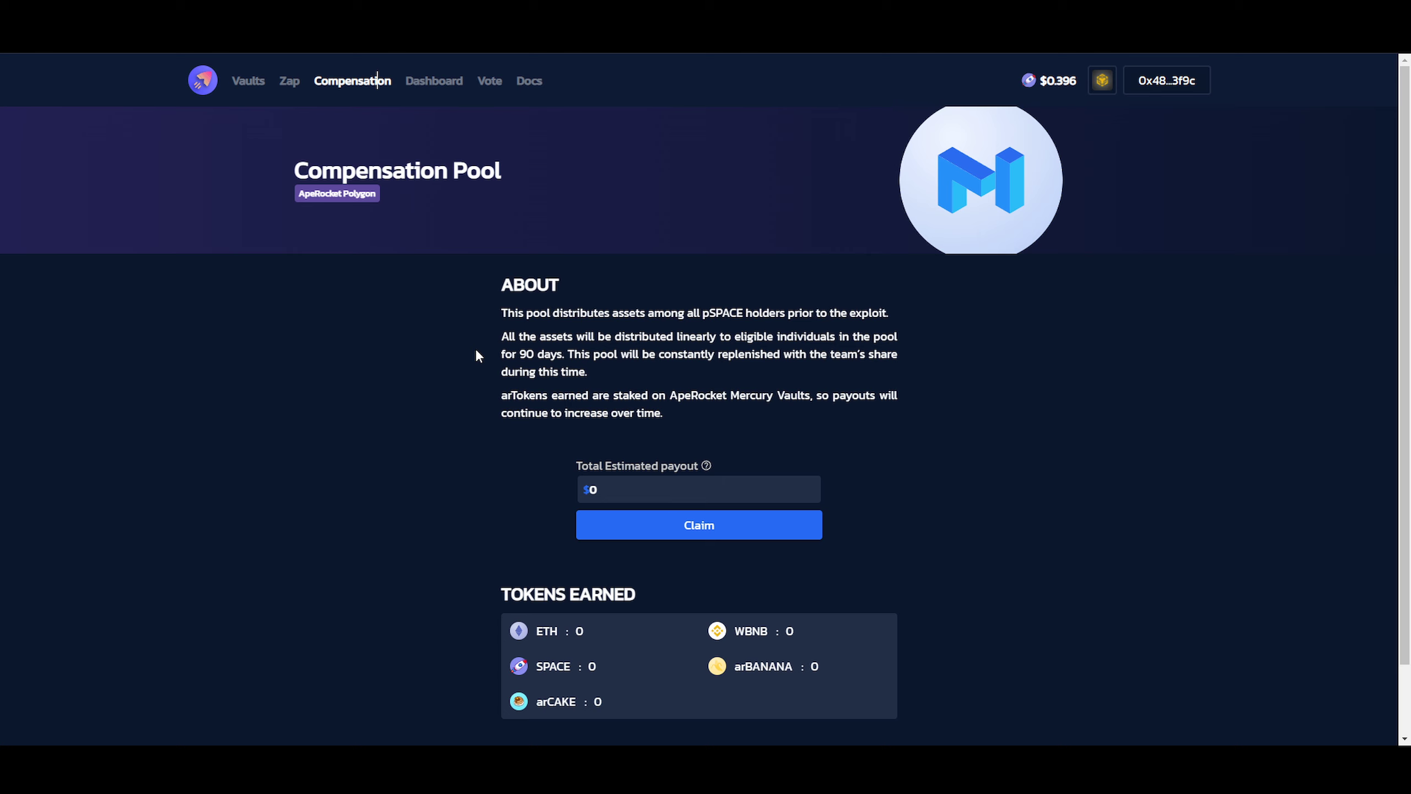
{"action": "left_click", "coordinate": [434, 81]}
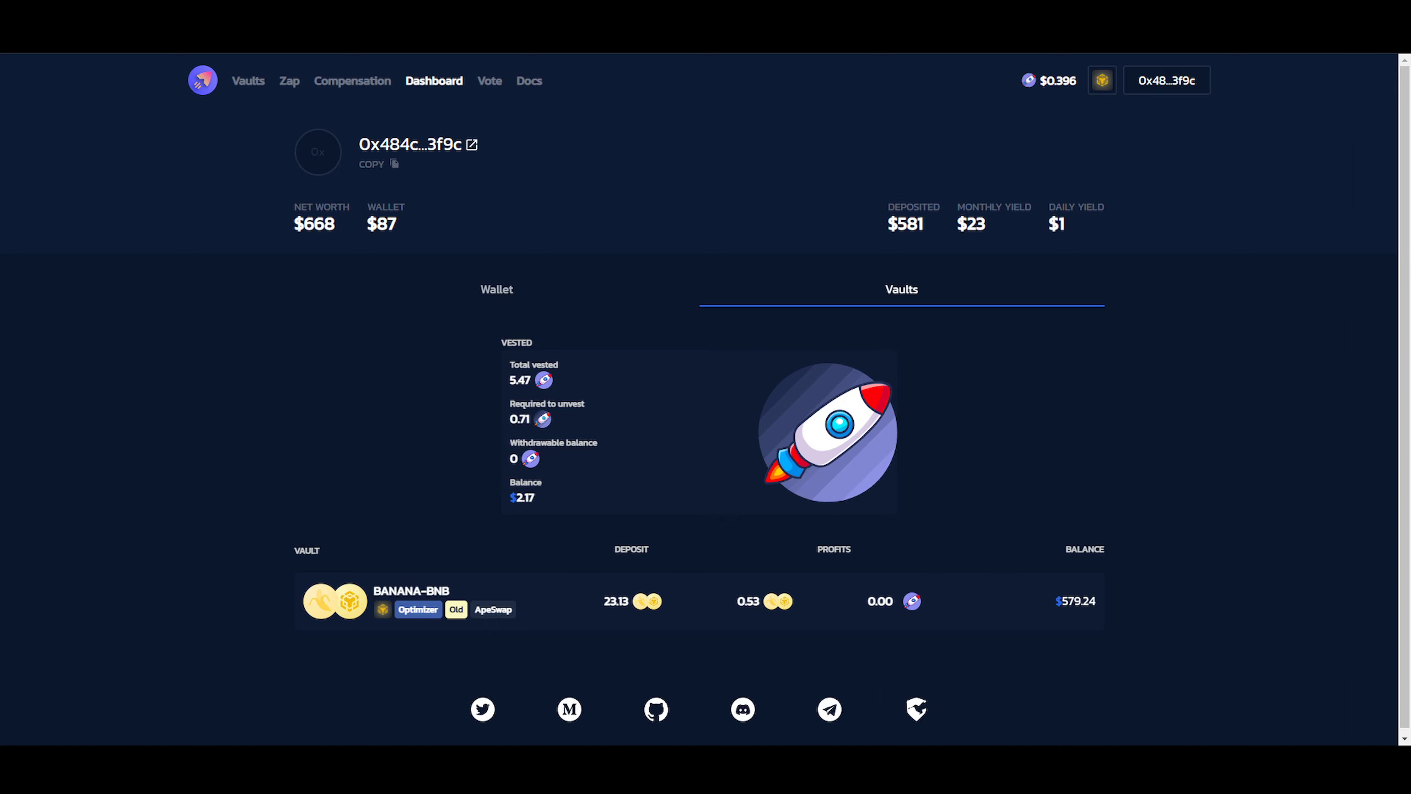
{"action": "key", "text": "alt+Tab"}
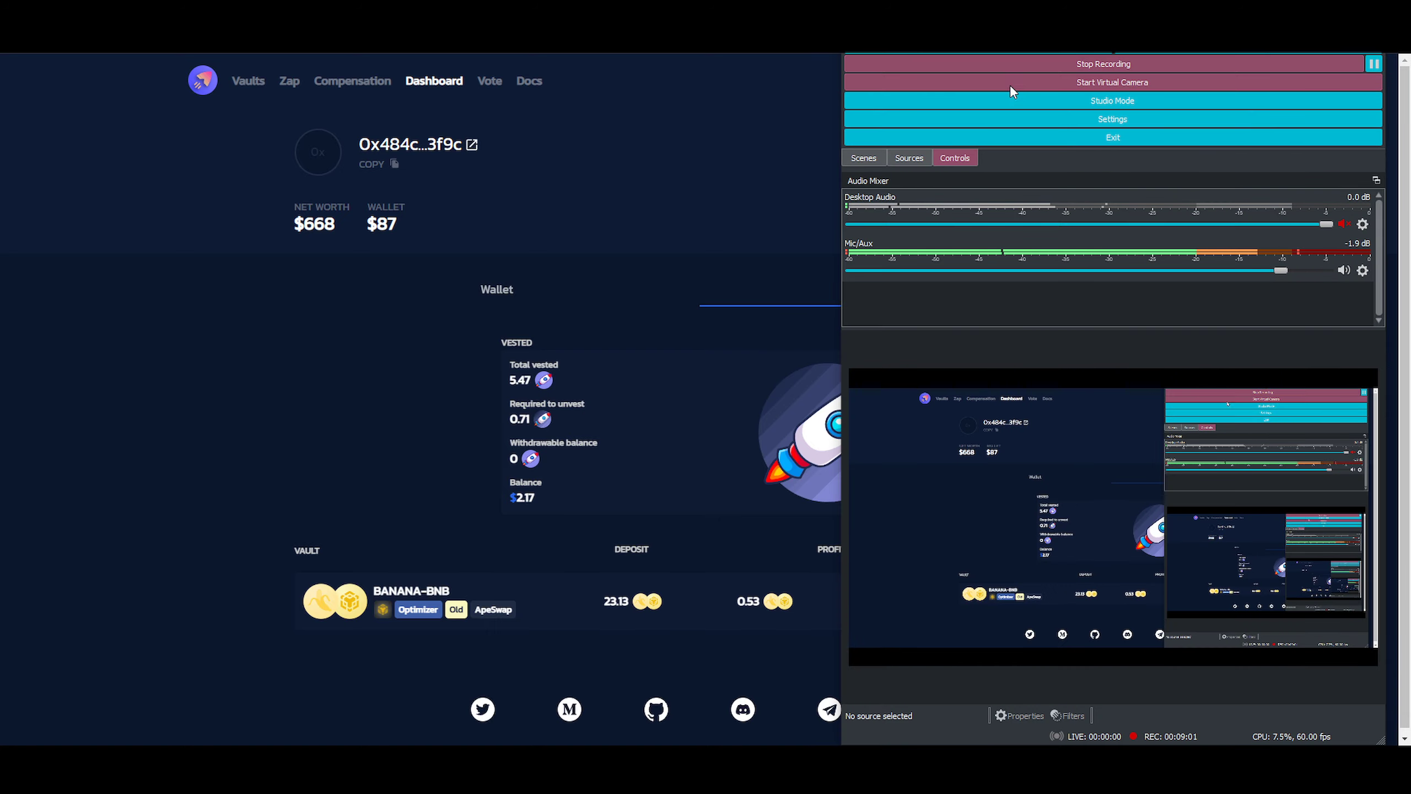